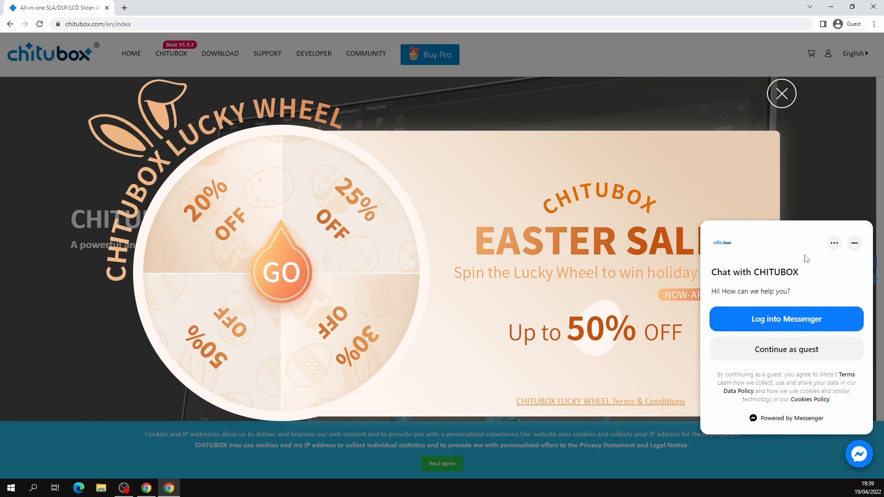
Step: Dismiss the chat and Easter sale pop-ups and open the CHITUBOX Pro product page
click(855, 243)
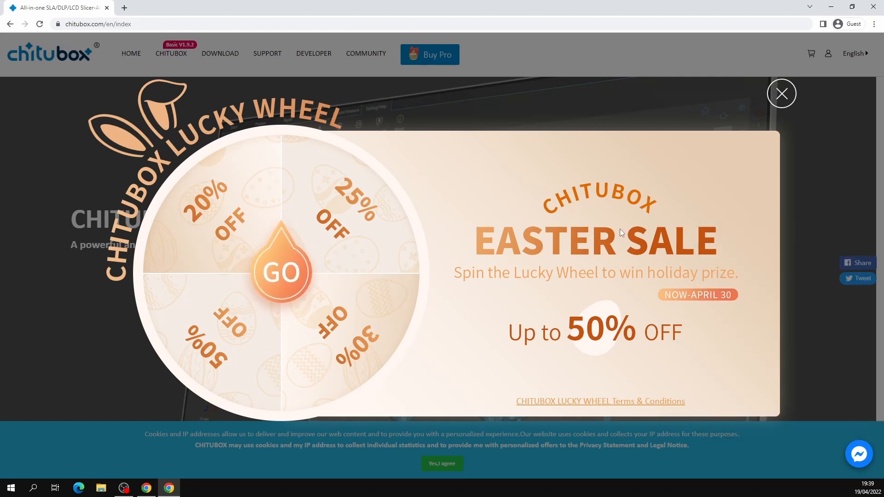
click(743, 121)
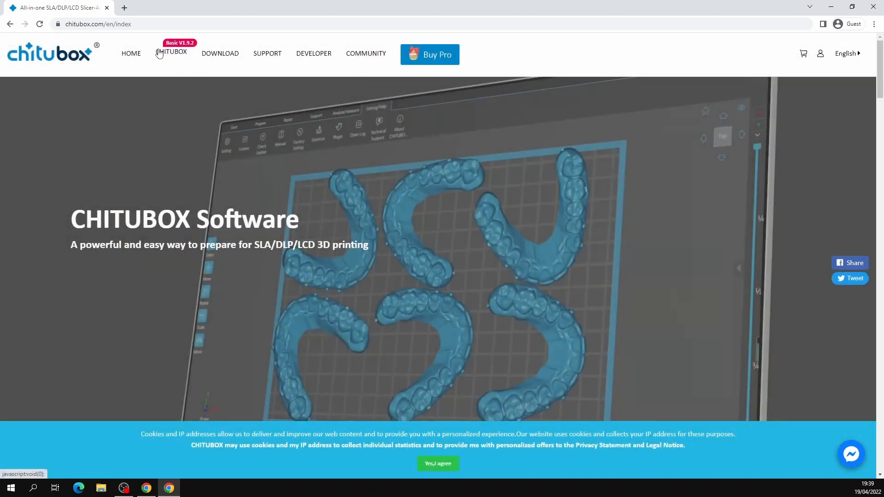
mouse_move(184, 58)
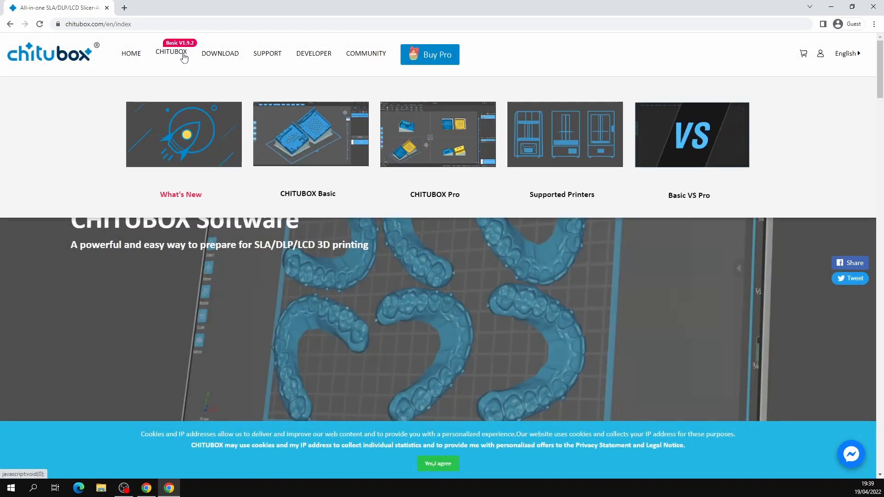
click(431, 137)
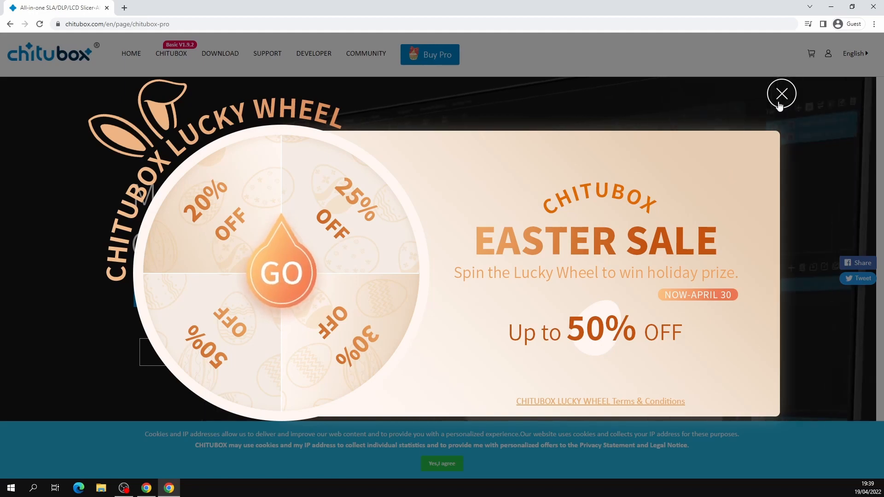
click(782, 94)
Step: Examine the CHITUBOX Pro page's sections on CAD file formats, supports, multi-parameter slicing and model repair
scroll(304, 290, down, 3)
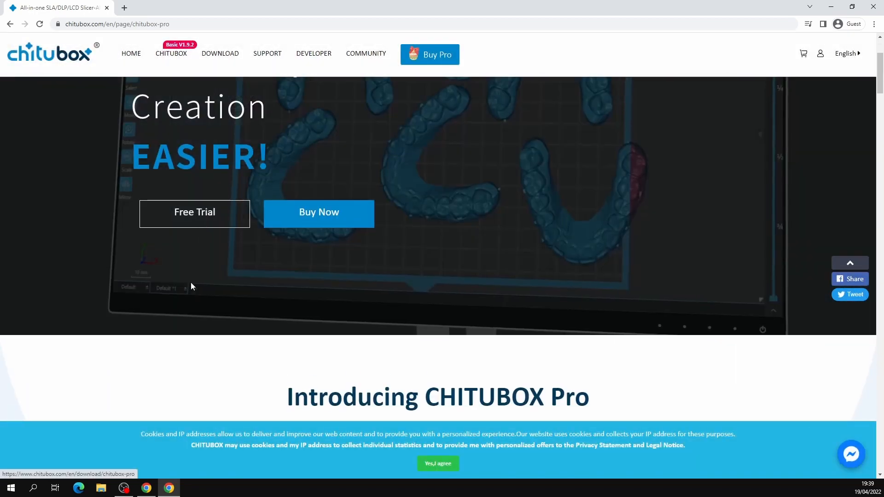
scroll(276, 283, down, 4)
scroll(291, 270, down, 4)
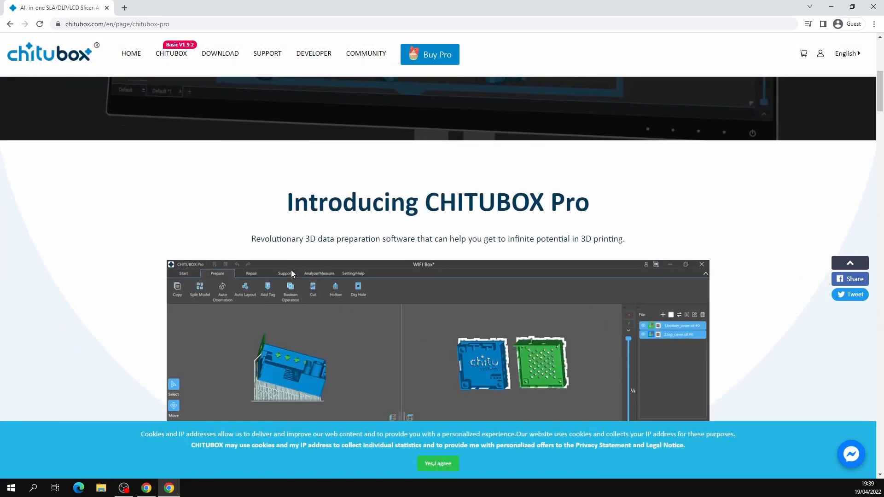
scroll(292, 272, down, 1)
scroll(292, 272, down, 5)
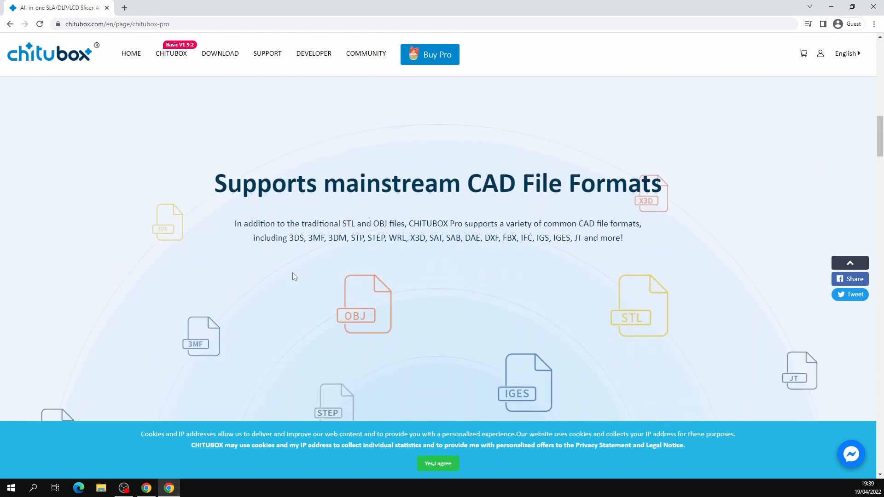
scroll(298, 281, down, 6)
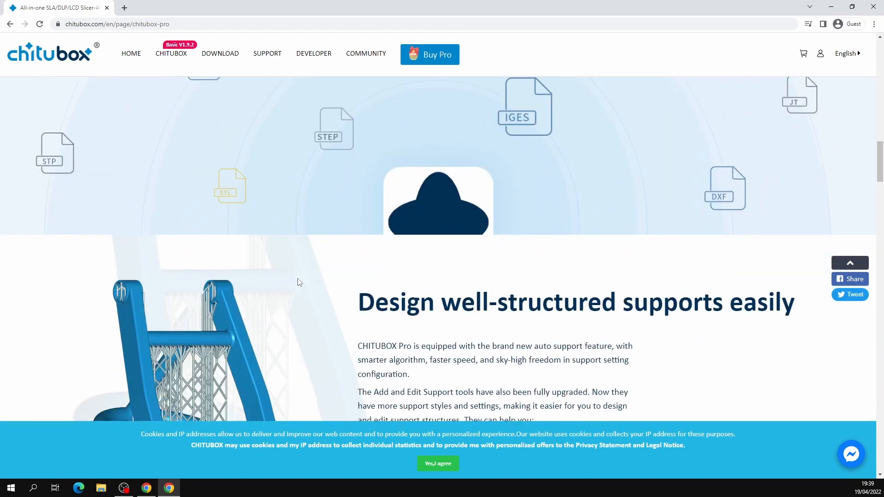
scroll(300, 283, down, 3)
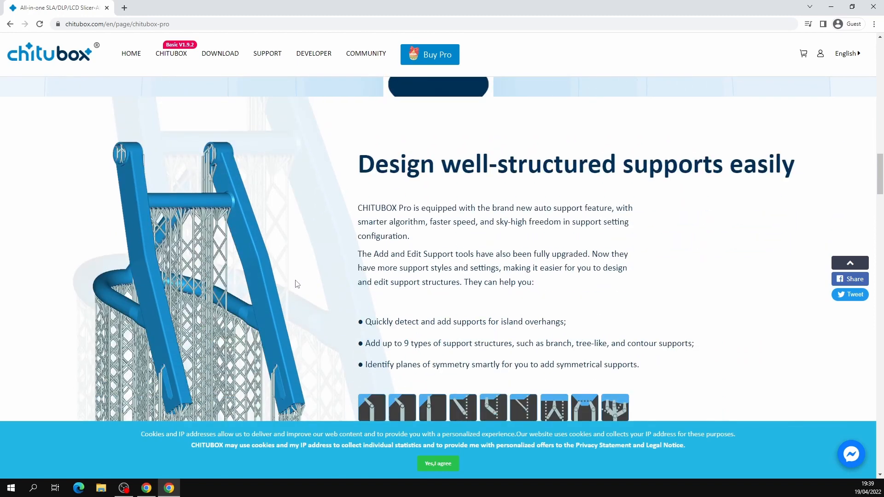
scroll(297, 284, down, 1)
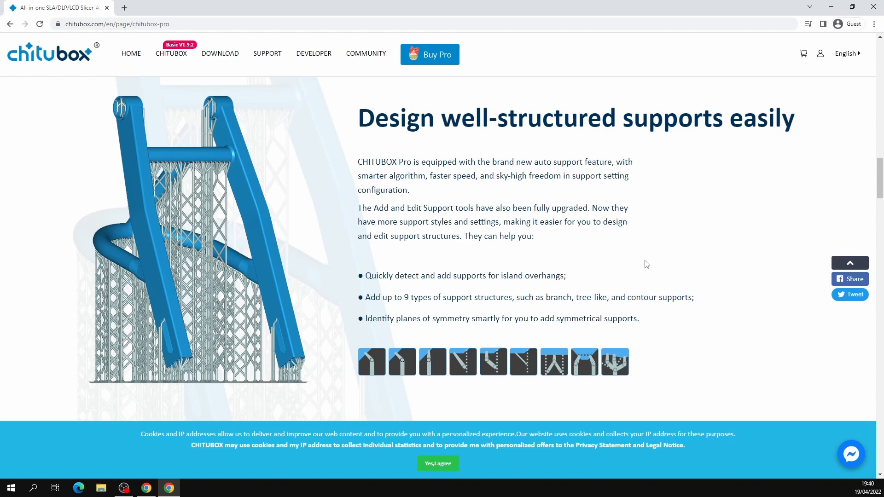
scroll(647, 264, down, 8)
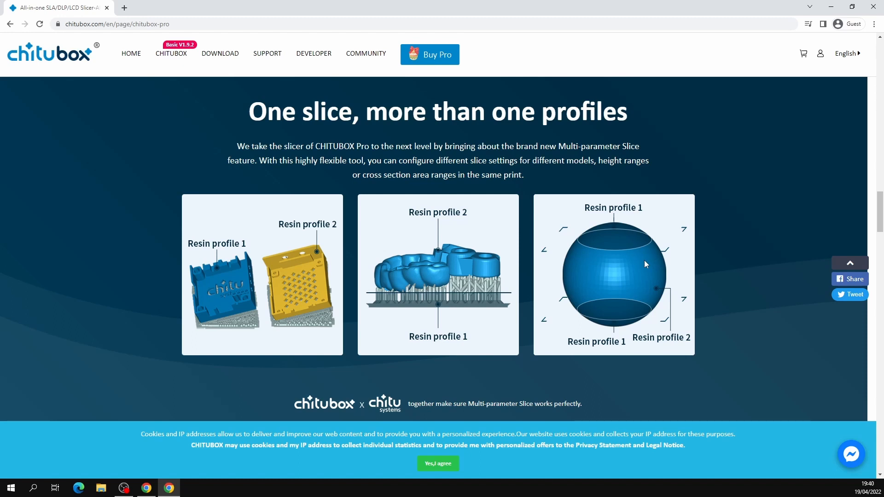
scroll(645, 261, down, 7)
scroll(647, 264, down, 1)
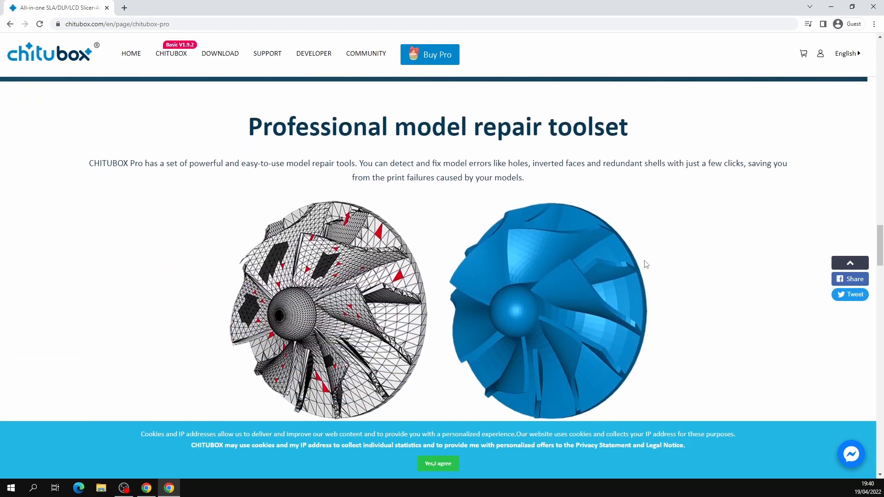
Step: Accept the cookie notice and read the island detection, editing tools and measurement sections of the product page
click(438, 464)
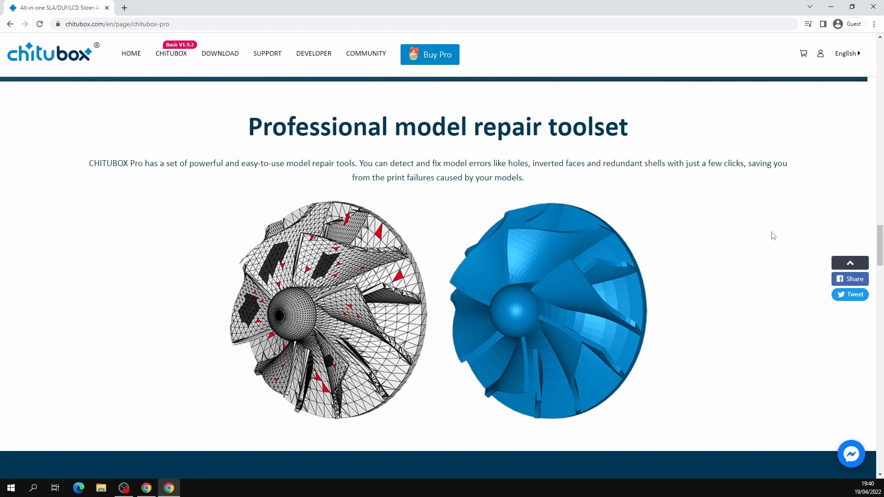
scroll(773, 236, down, 7)
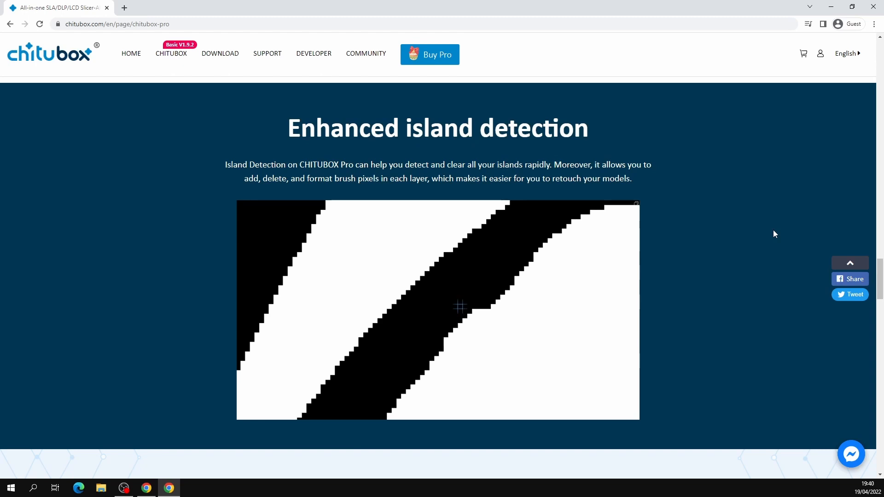
scroll(774, 231, down, 7)
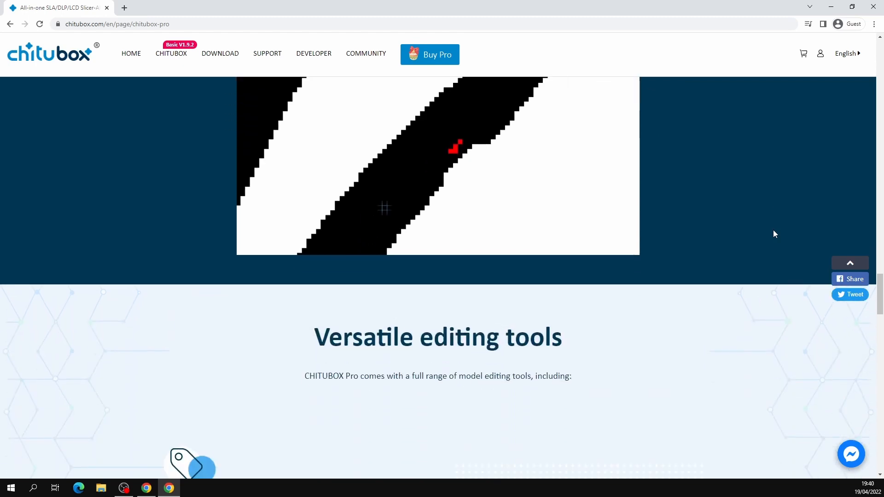
scroll(773, 231, down, 1)
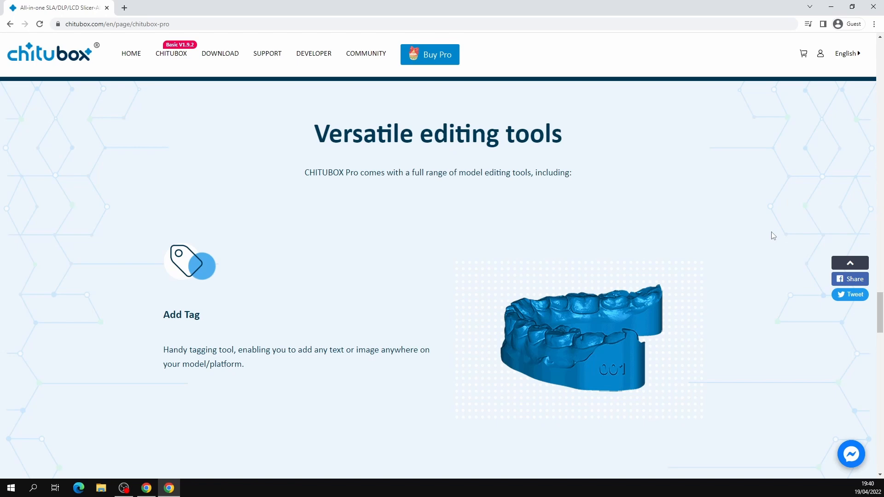
scroll(773, 236, down, 6)
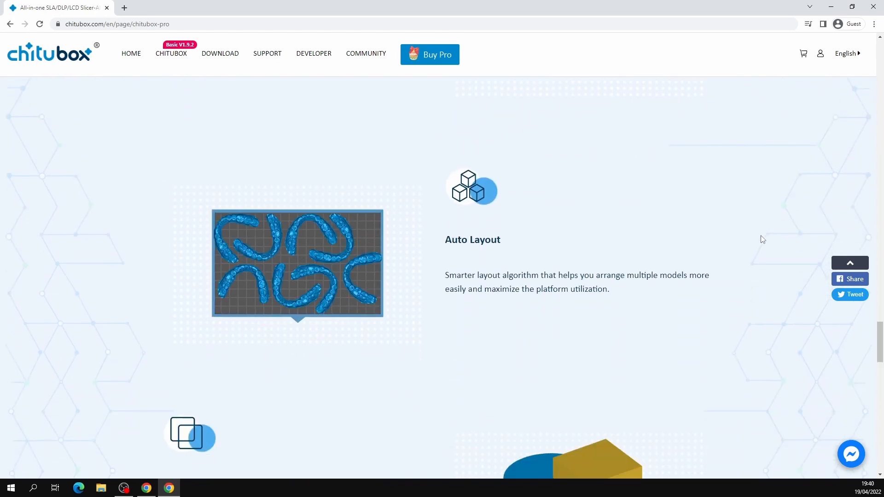
scroll(763, 239, down, 7)
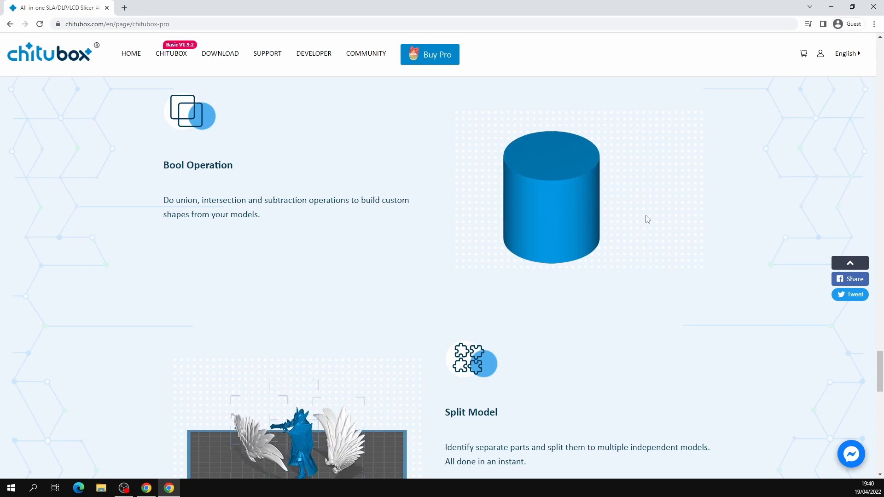
scroll(550, 329, down, 4)
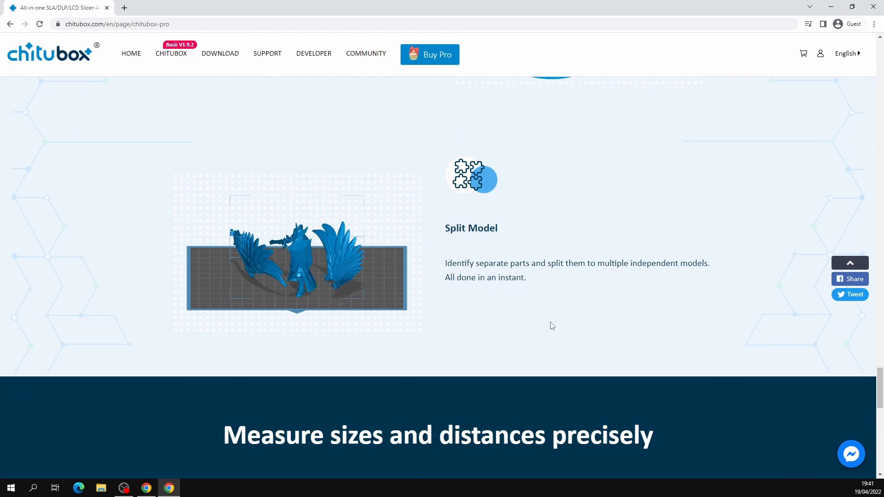
scroll(549, 318, down, 6)
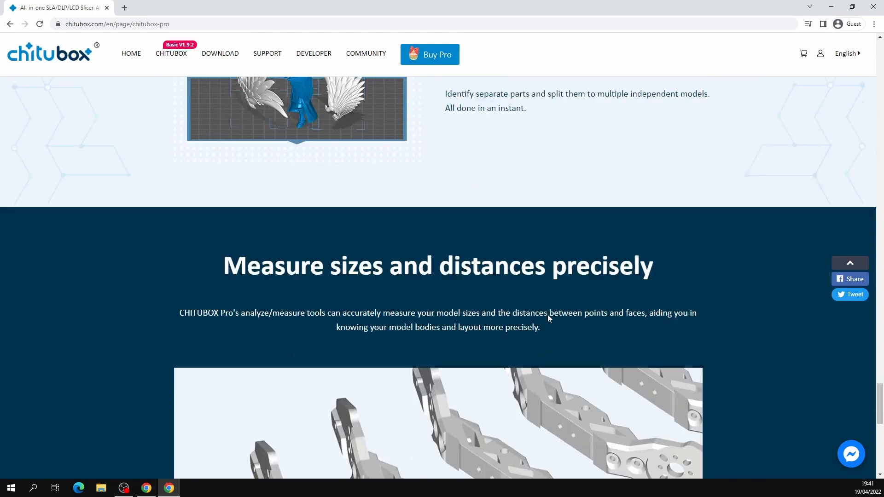
scroll(548, 315, down, 1)
scroll(549, 318, down, 1)
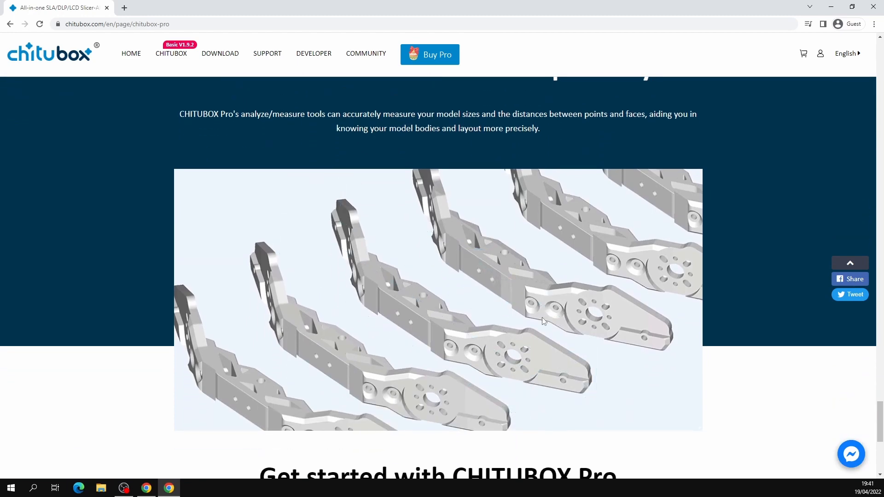
Step: Choose to buy CHITUBOX Pro in the page's Get started section
scroll(544, 321, down, 1)
scroll(542, 321, down, 2)
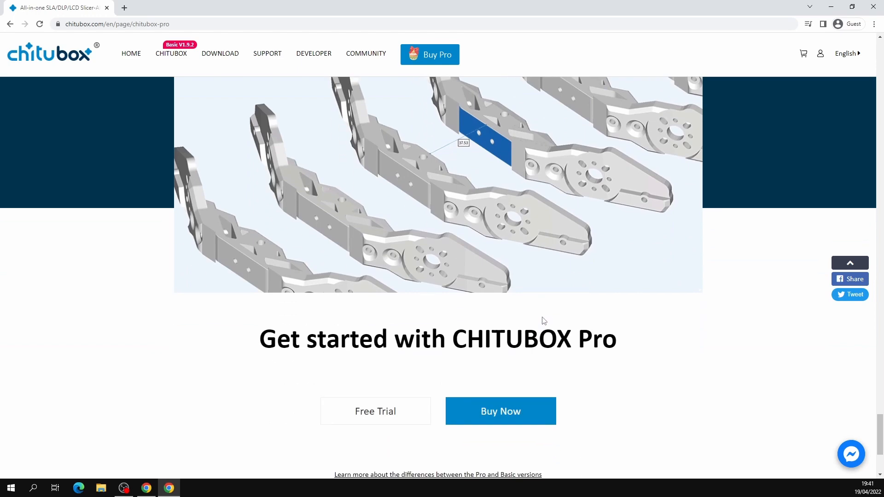
scroll(544, 321, down, 4)
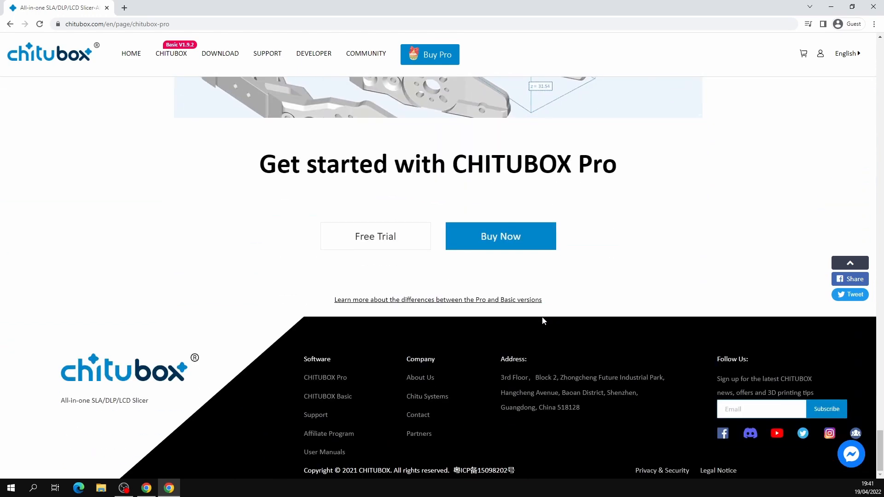
click(525, 241)
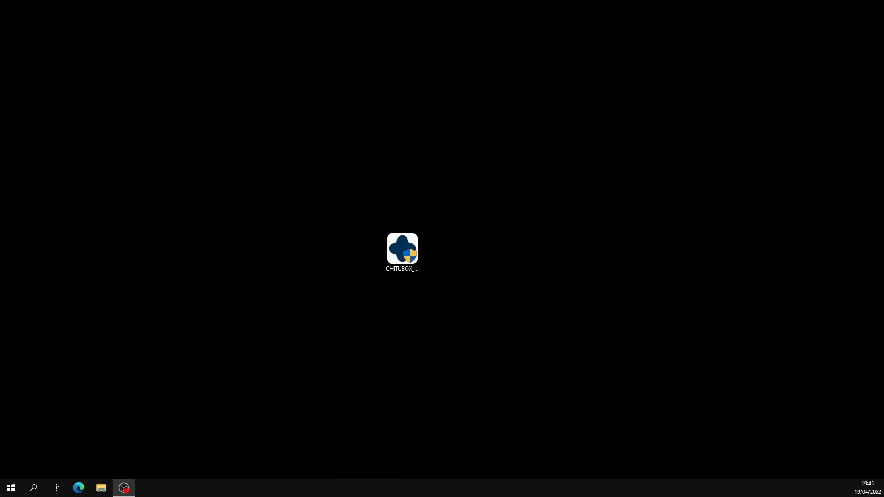
Step: Run the downloaded CHITUBOX Pro installer from the desktop and accept English as the installer language
click(405, 251)
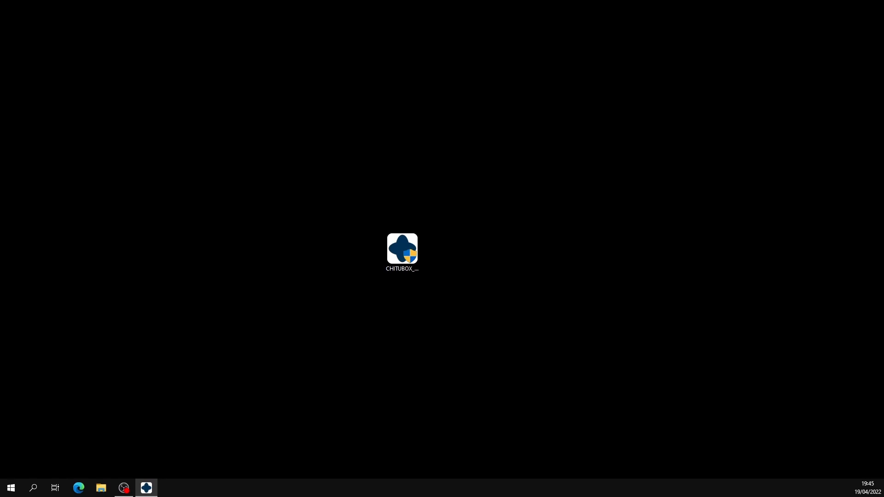
drag(844, 327, 395, 158)
click(418, 207)
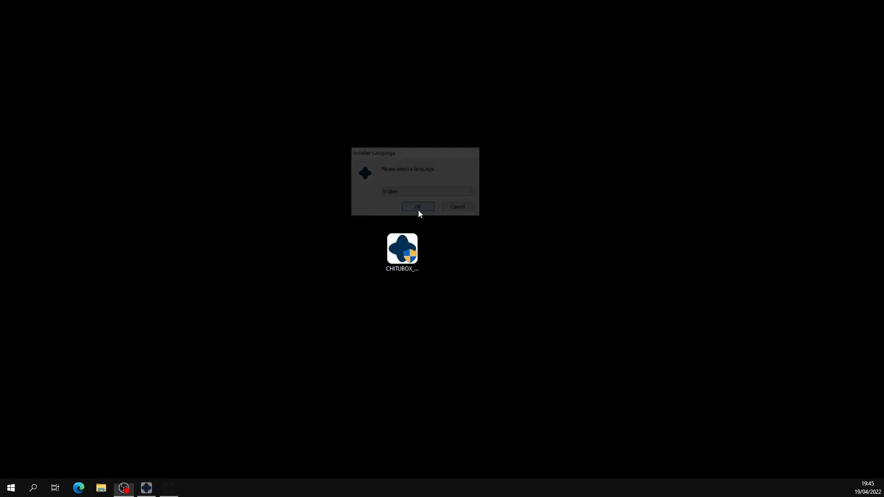
Step: Proceed past the setup welcome page, skim the end user license agreement and agree to it
drag(446, 181, 432, 94)
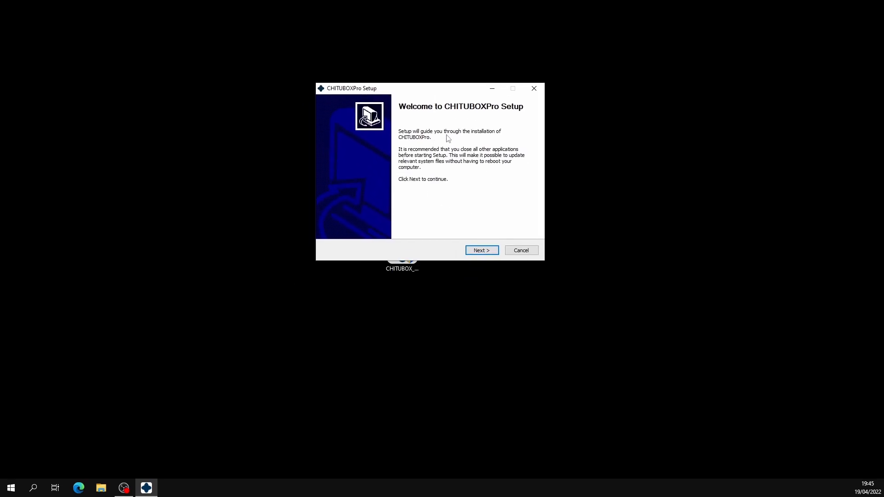
click(482, 250)
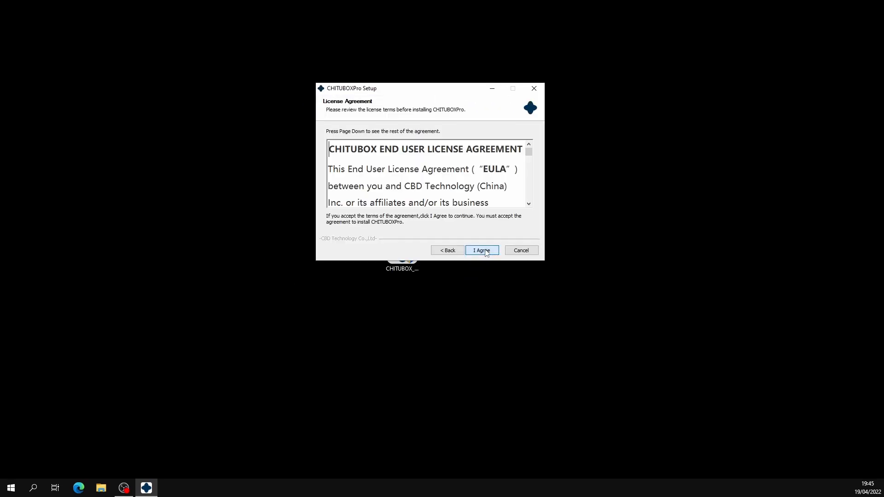
scroll(444, 182, down, 12)
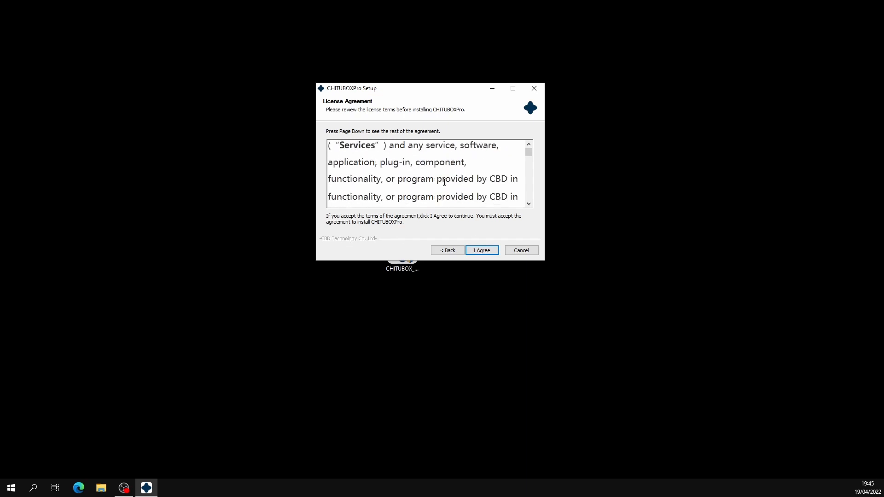
drag(529, 155, 529, 195)
click(488, 251)
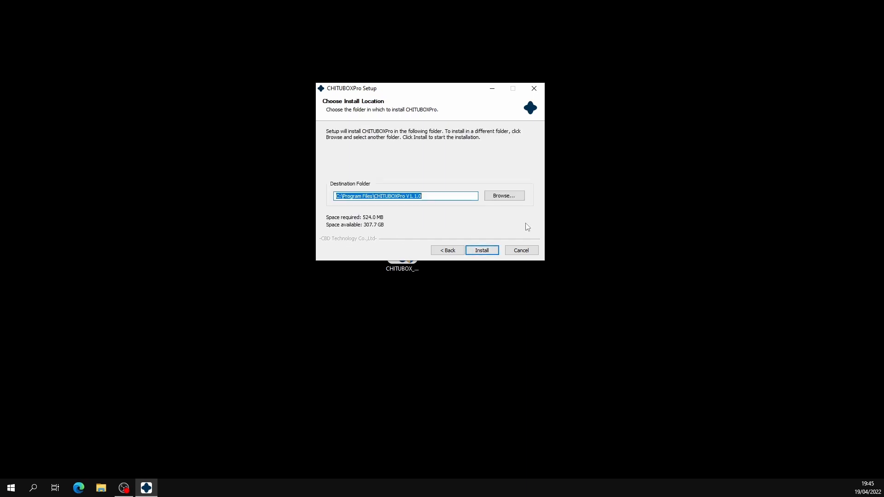
Step: Install CHITUBOXPro in C:\Program Files\CHITUBOXPro V1.1.0 and allow the resource manager restart for the thumbnail effect
click(481, 251)
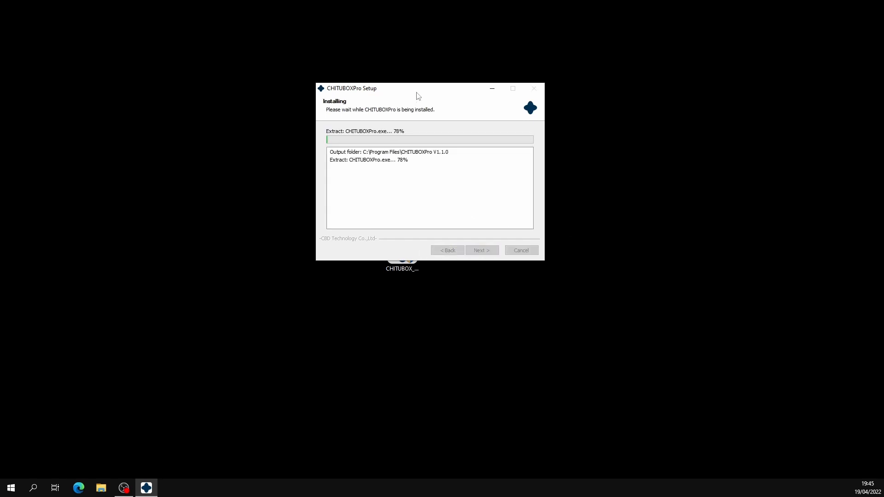
drag(415, 89, 405, 43)
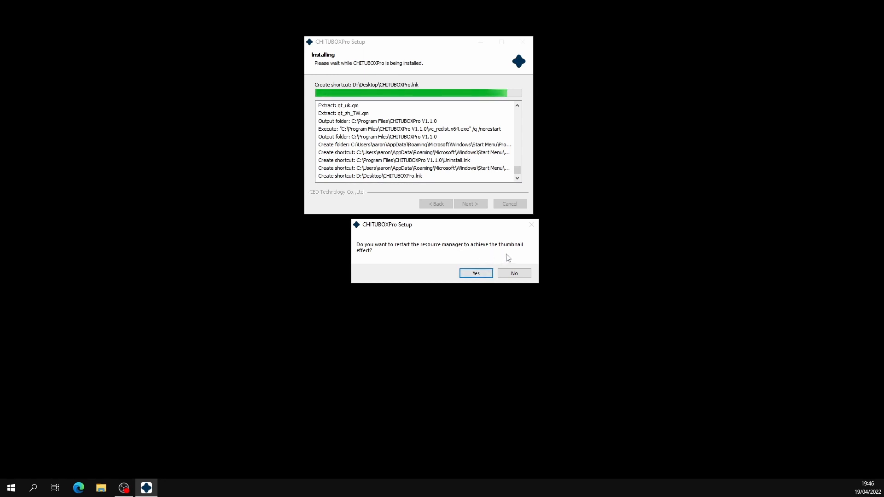
click(487, 274)
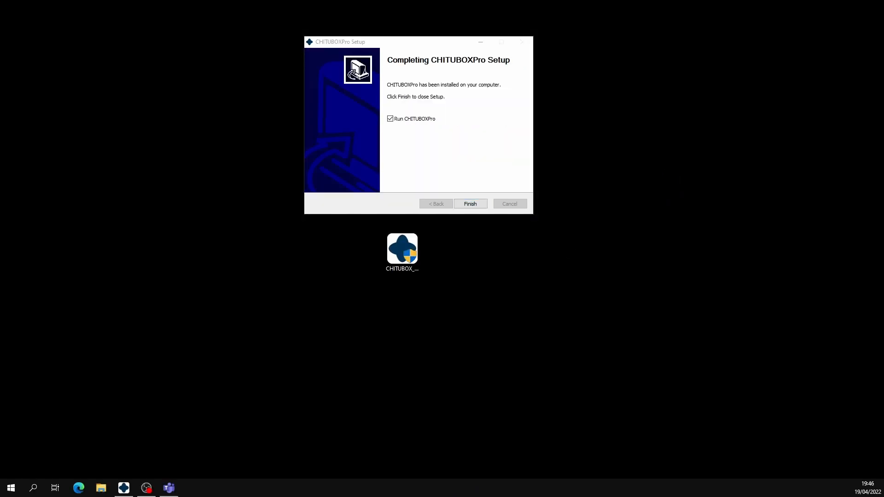
Step: Place the CHITUBOXPro desktop shortcut beside the installer and finish the setup with Run CHITUBOXPro enabled
drag(883, 249, 507, 255)
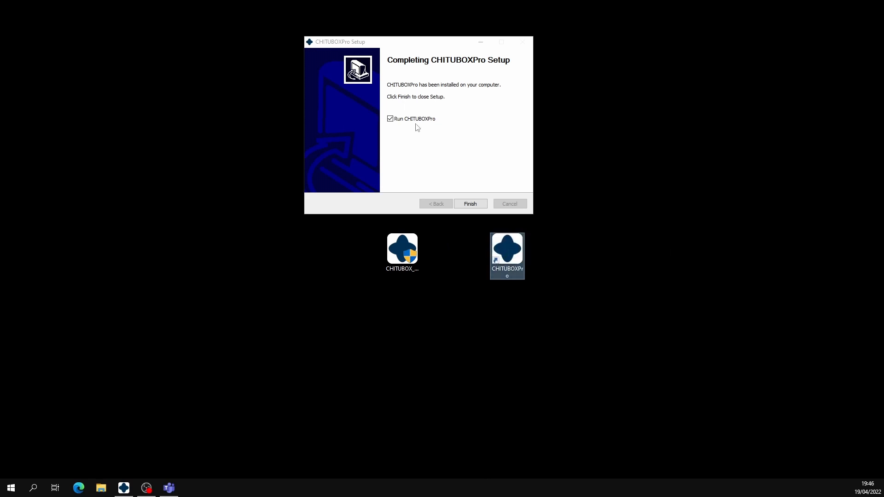
click(472, 206)
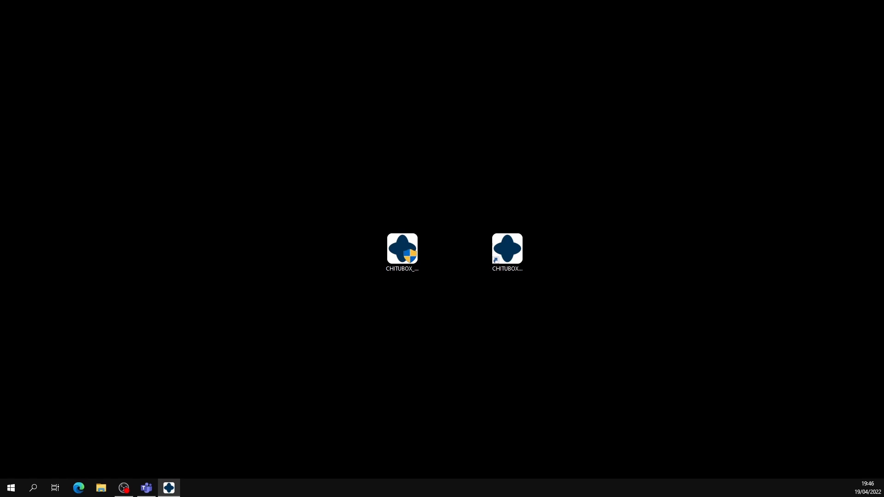
drag(883, 188, 514, 88)
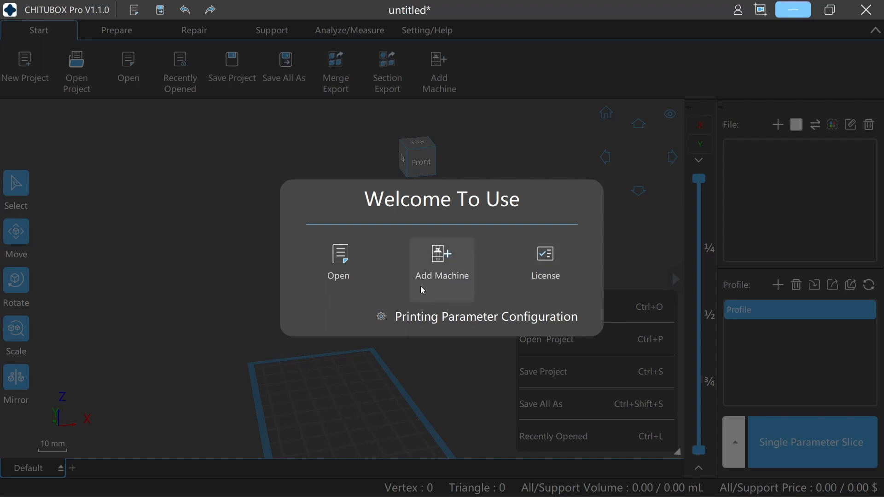
Step: Add the ELEGOO SATURN machine with the default Profile and a 0.050 mm thickness
click(431, 275)
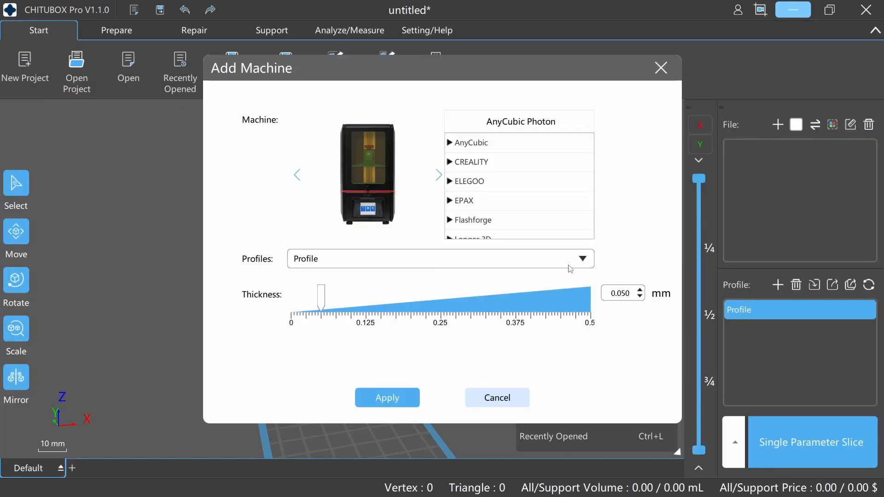
click(483, 184)
click(452, 184)
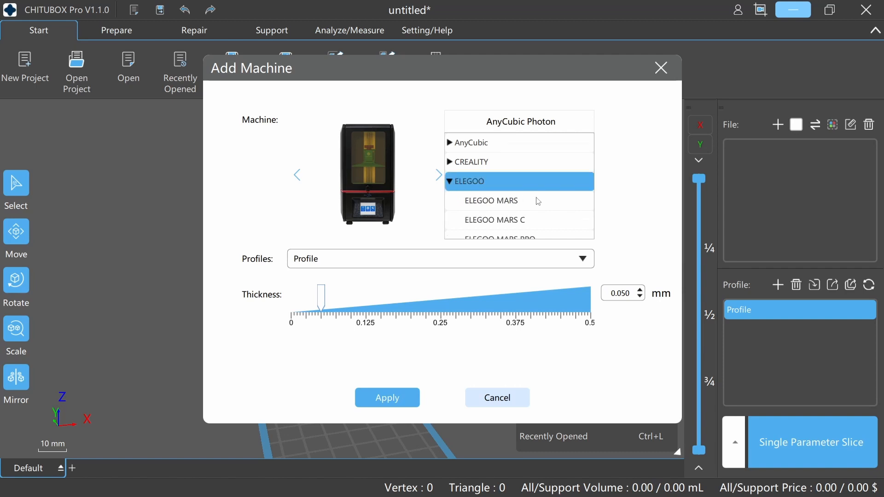
scroll(539, 202, down, 1)
scroll(510, 206, down, 1)
scroll(510, 205, down, 3)
click(517, 221)
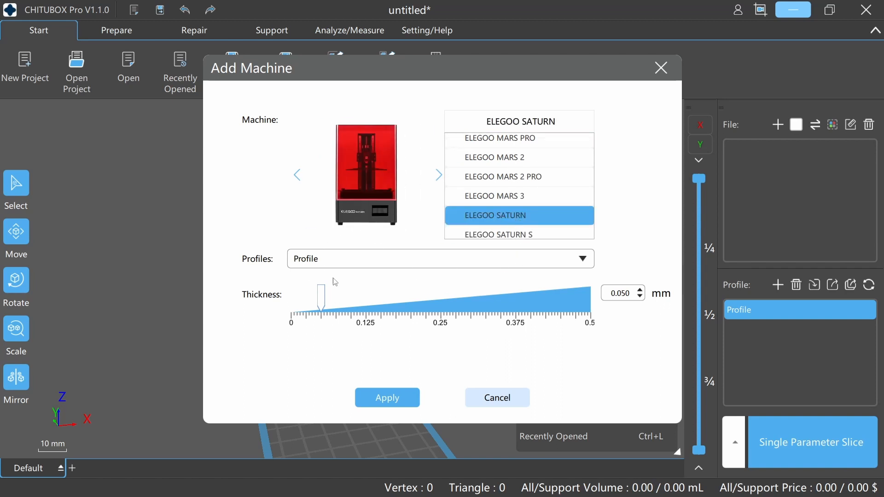
click(315, 264)
click(316, 266)
click(401, 399)
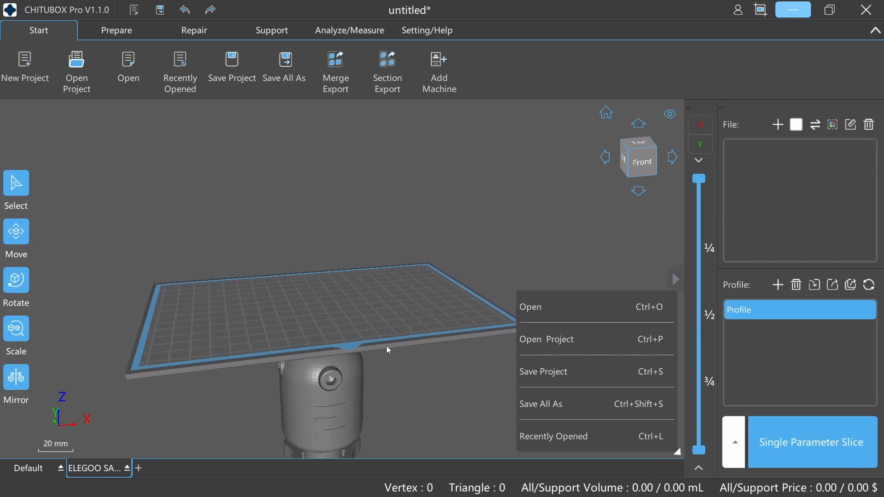
Step: Load the Hex3D body STL onto the build plate and auto-repair it, keeping only the repaired model
drag(389, 351, 436, 272)
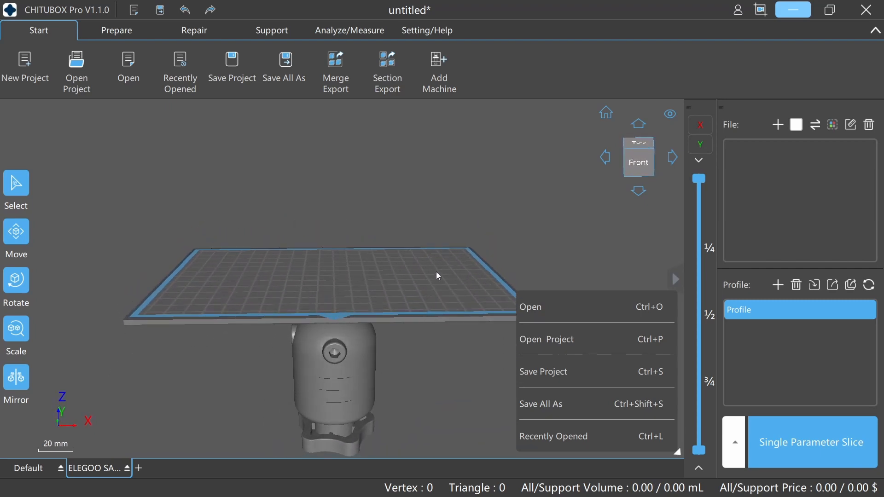
scroll(390, 258, up, 4)
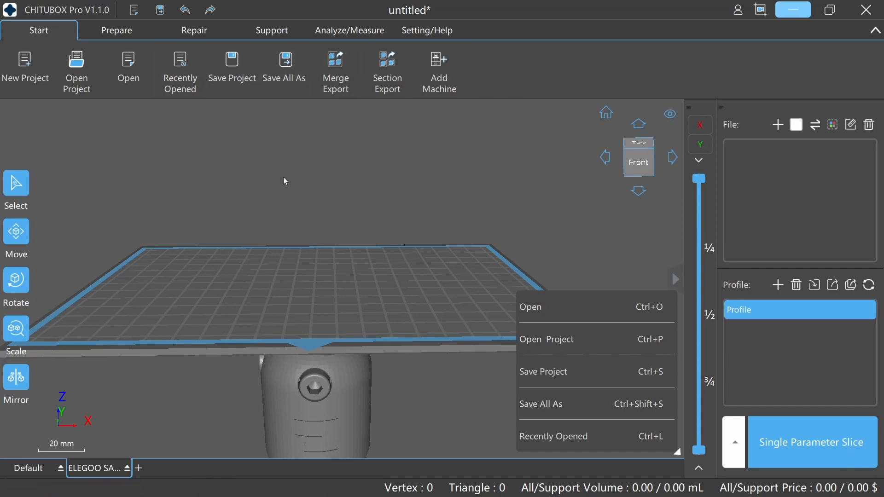
click(123, 34)
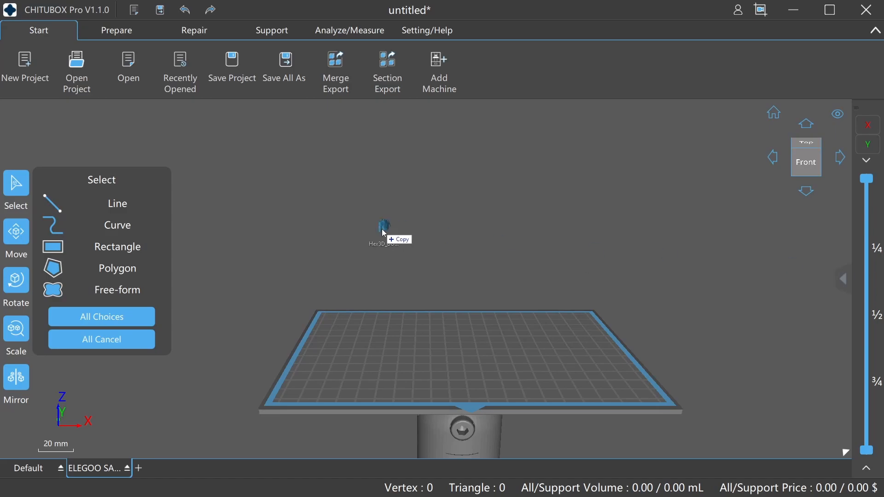
drag(385, 233, 387, 233)
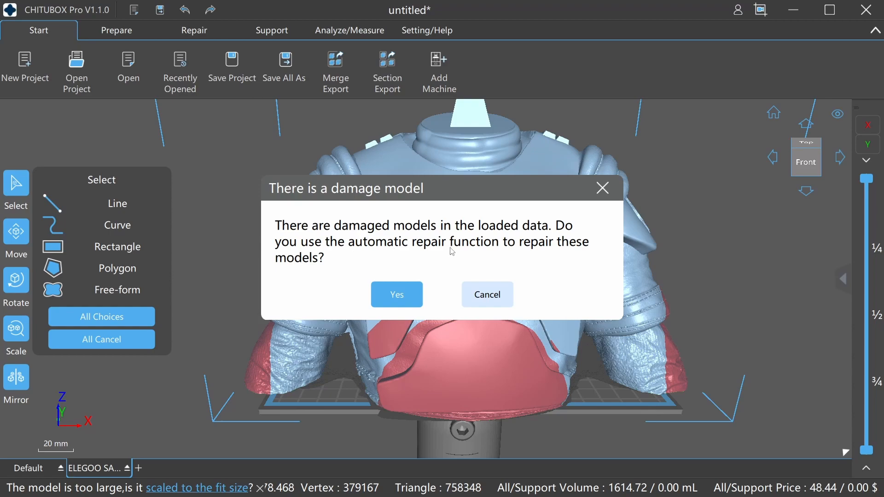
click(416, 307)
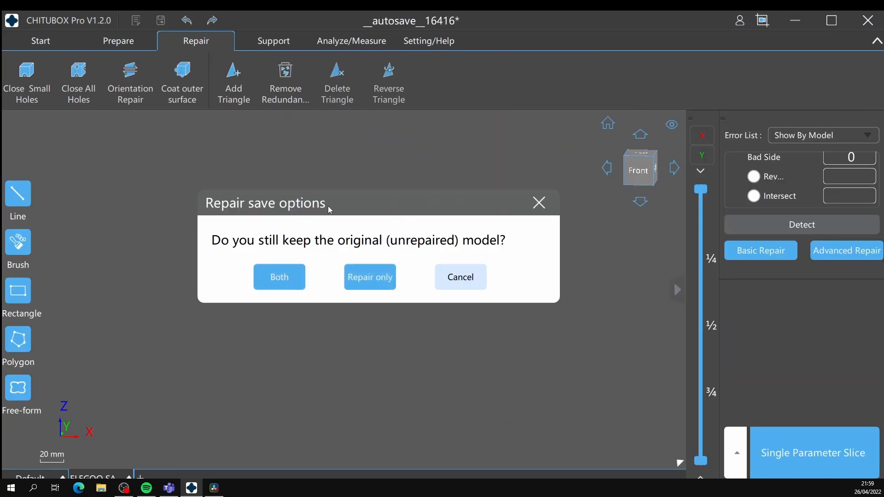
click(362, 283)
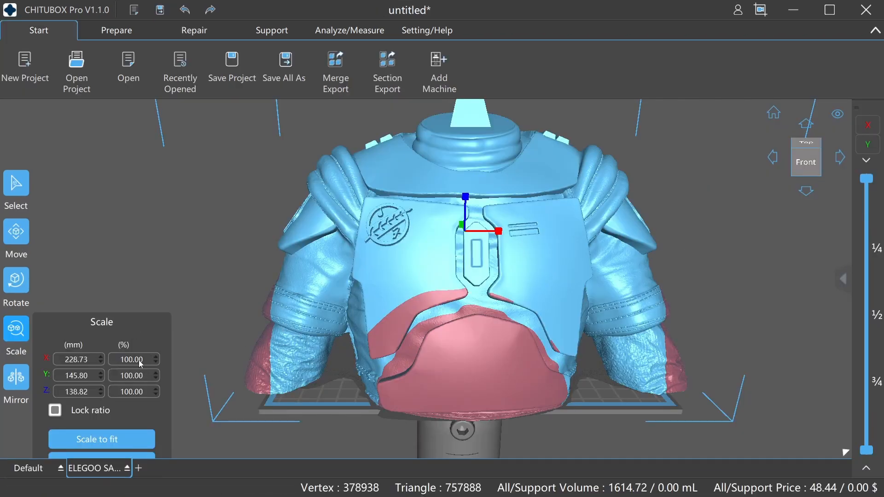
Step: Scale the body model uniformly to 40% on all three axes
double_click(139, 361)
key(BackSpace)
key(BackSpace)
text(40)
key(Return)
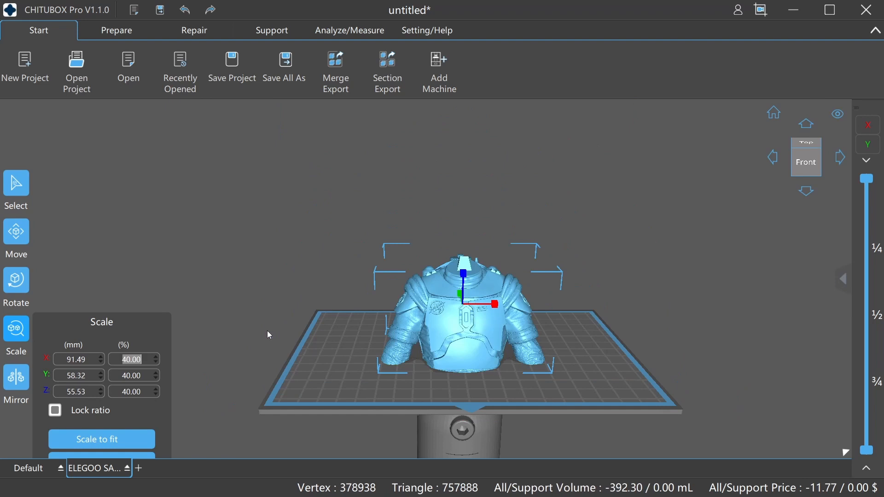
click(297, 302)
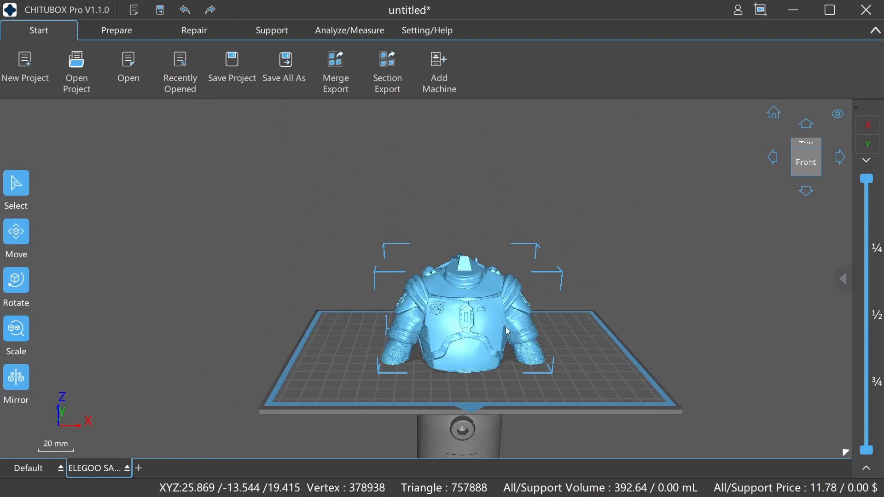
Step: Shift the body past the plate's right edge and bring it back with a minimal-area platform auto layout at 3 mm model spacing
drag(484, 321, 639, 322)
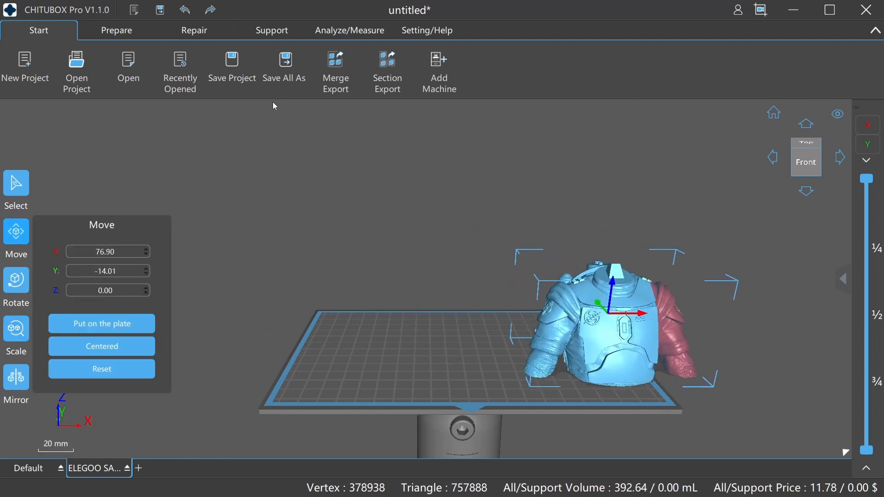
click(111, 32)
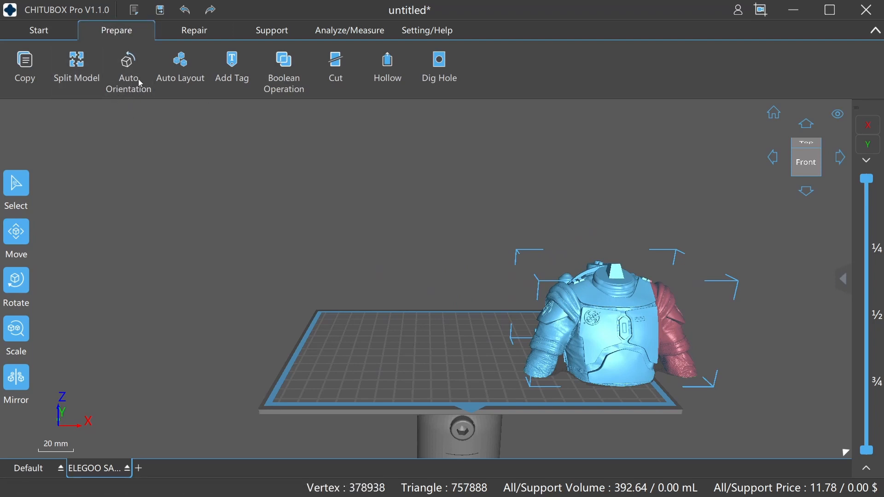
click(185, 75)
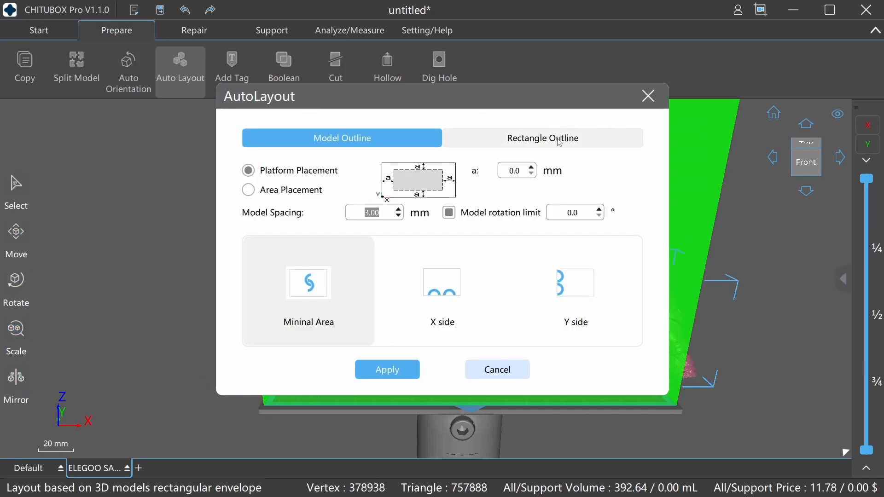
click(451, 145)
click(350, 138)
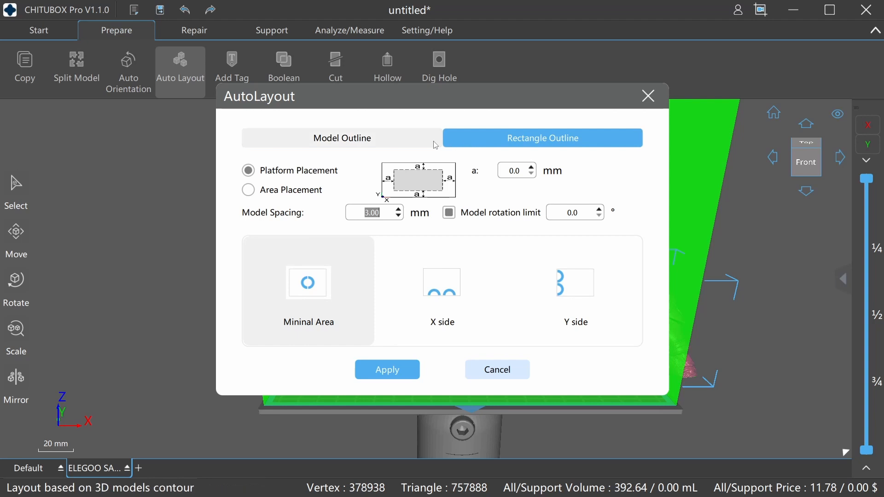
click(373, 375)
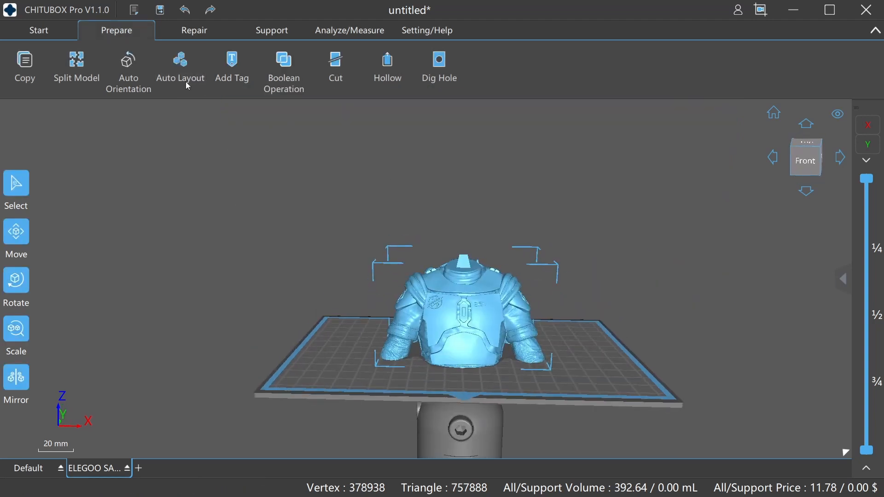
Step: Try several successive auto orientations of the body model
click(126, 82)
right_drag(210, 173, 143, 170)
click(134, 76)
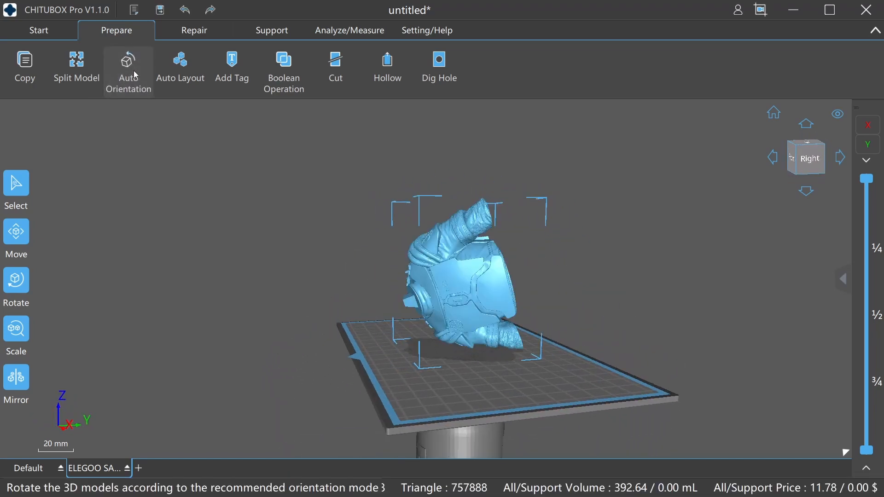
click(136, 76)
click(136, 75)
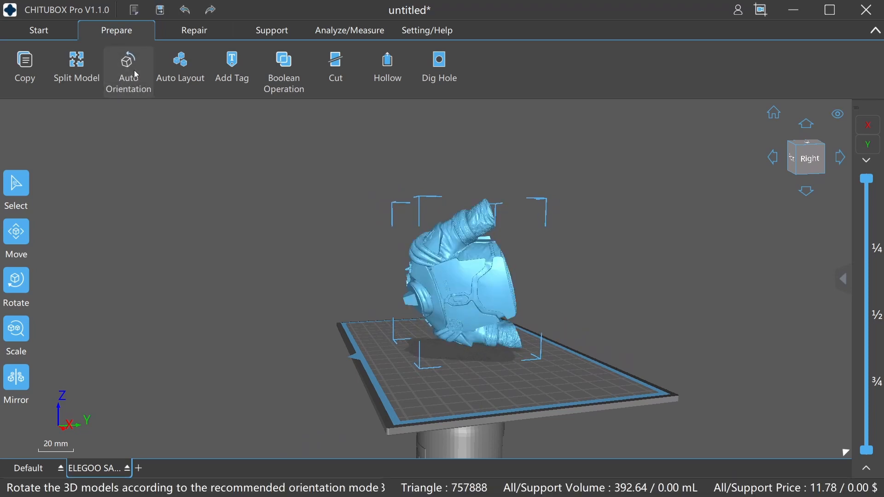
click(136, 74)
click(137, 74)
click(137, 75)
click(131, 76)
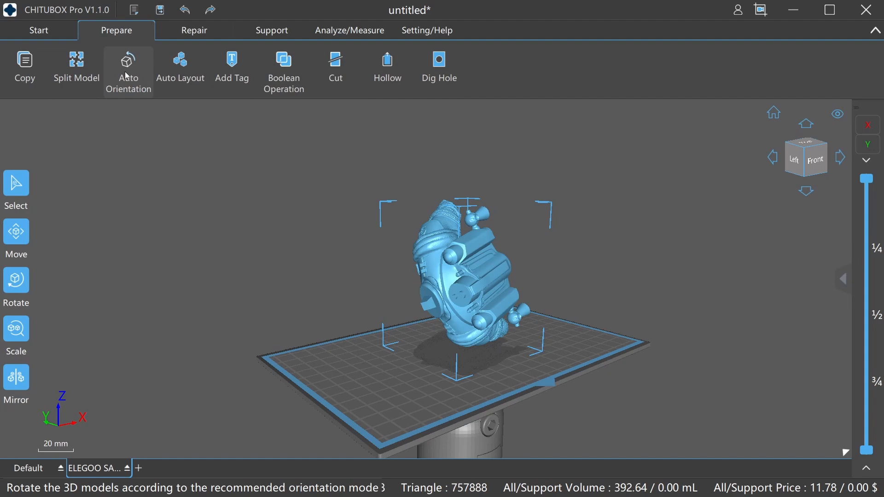
Step: Undo the auto orientations, layout, move and scaling of the body, and redo the 40% scaling
drag(636, 226, 407, 247)
key(ctrl+z)
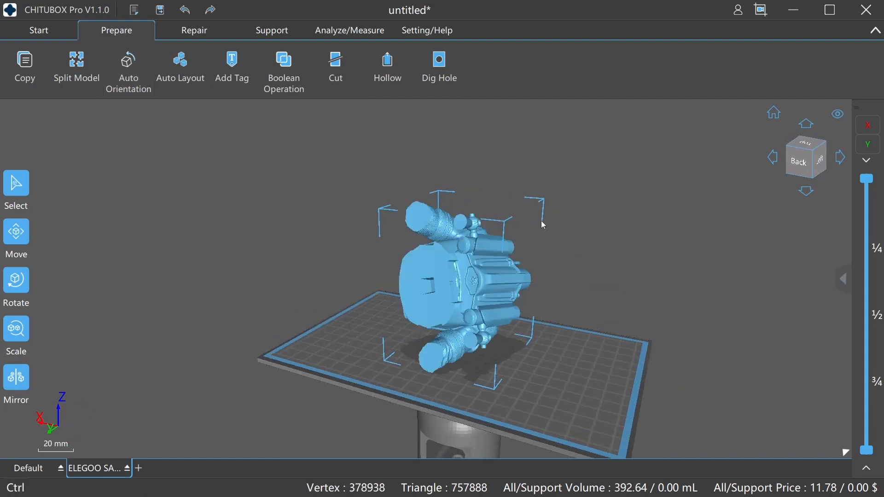
key(ctrl+z)
key(ctrl+z)
key(ctrl+z)
key(ctrl+z)
key(ctrl+z)
key(ctrl+z)
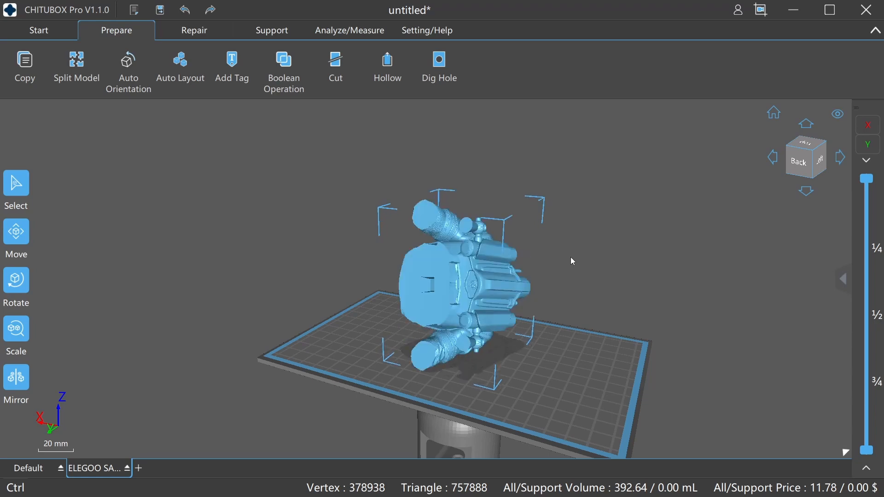
key(ctrl+z)
key(ctrl+z)
key(ctrl+z)
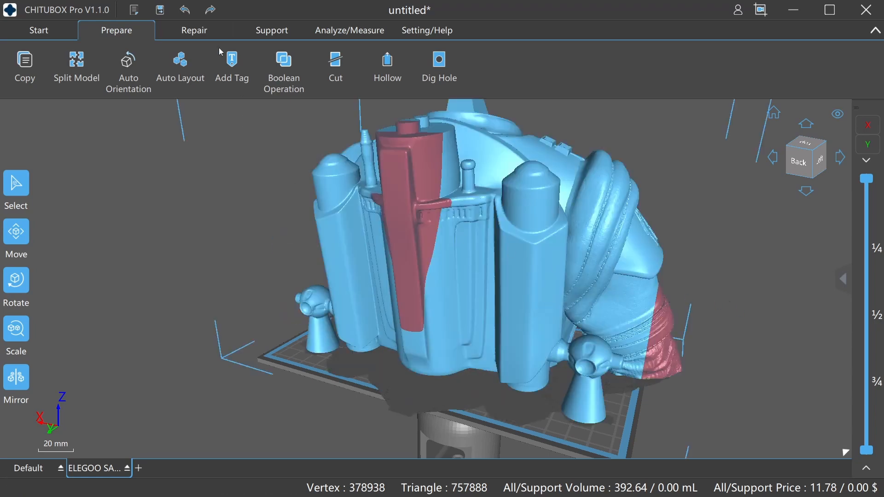
click(215, 11)
Step: Move the body in the negative X direction, away from the helmet
right_drag(712, 281, 576, 277)
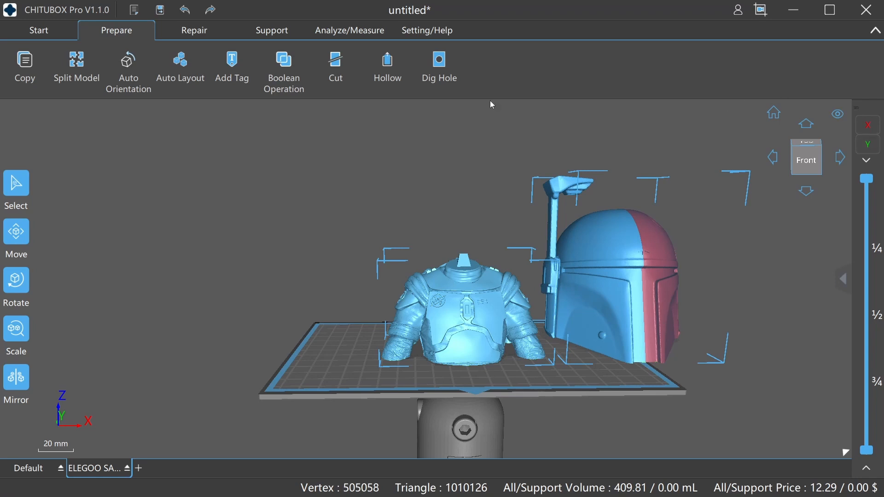
click(39, 30)
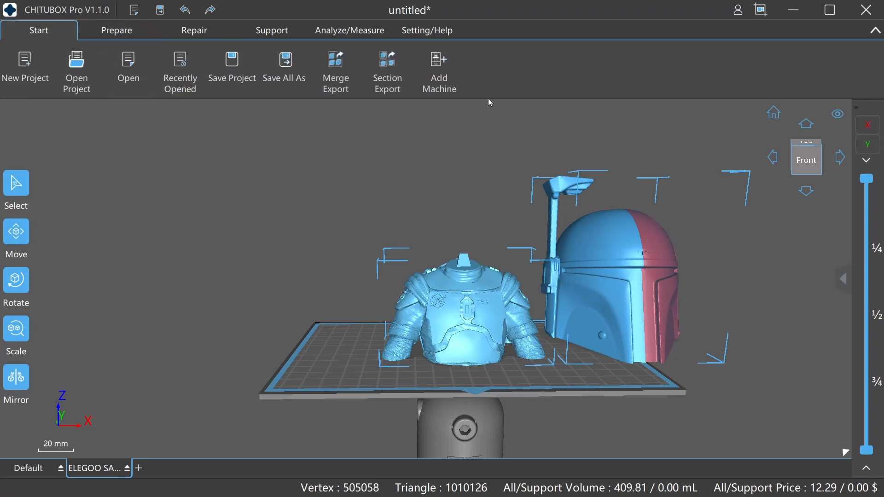
key(m)
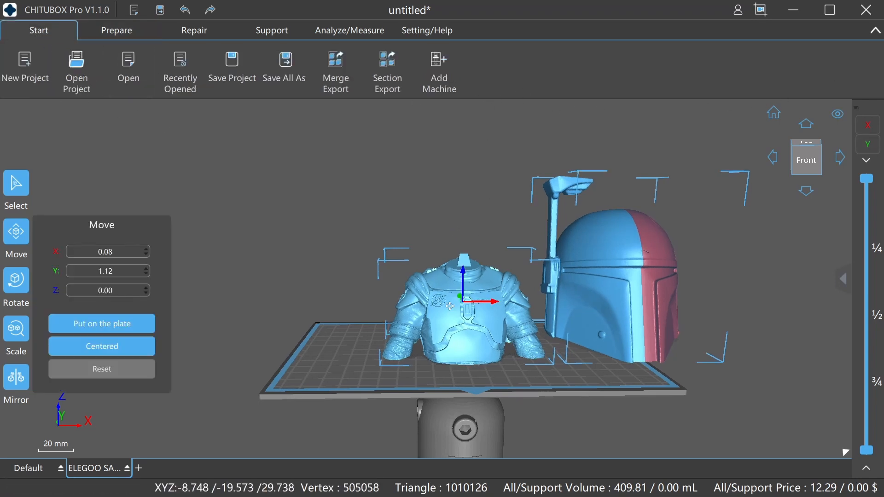
drag(496, 302, 418, 305)
click(763, 246)
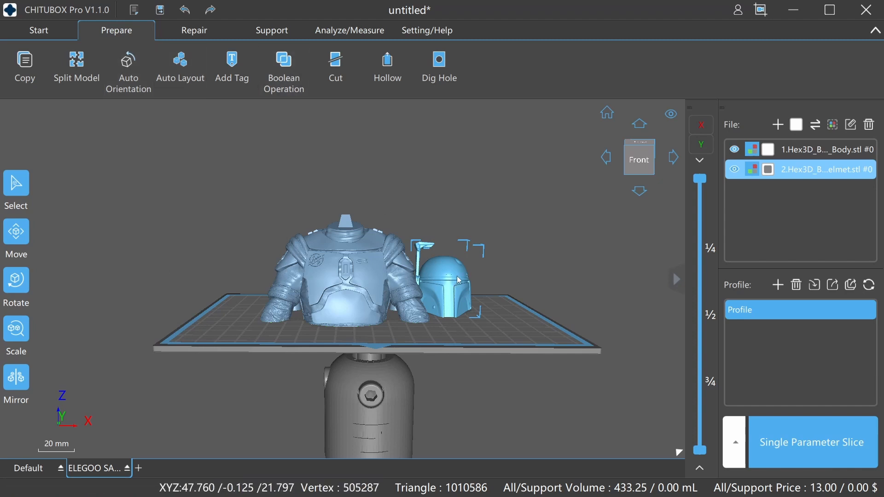
Step: Raise the helmet above the body's neck at about X -10.83, Y 10.80 and Z 48.16 mm
click(20, 239)
drag(449, 255, 365, 197)
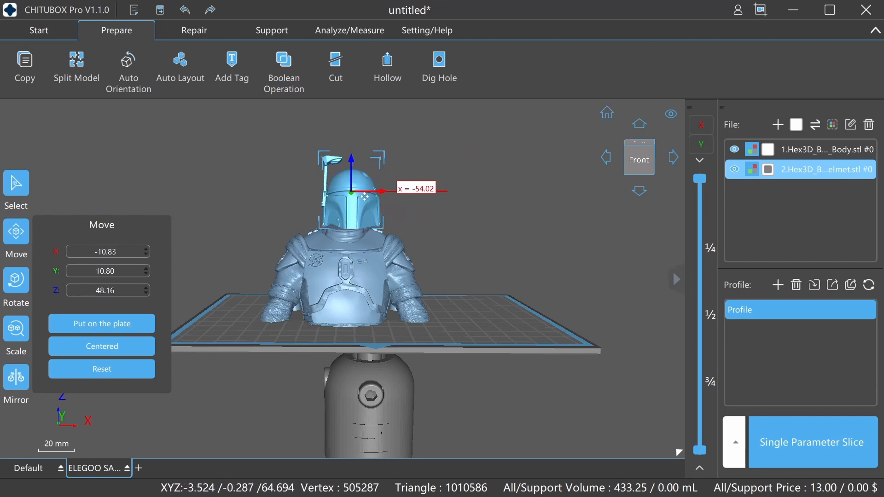
right_drag(443, 200, 410, 240)
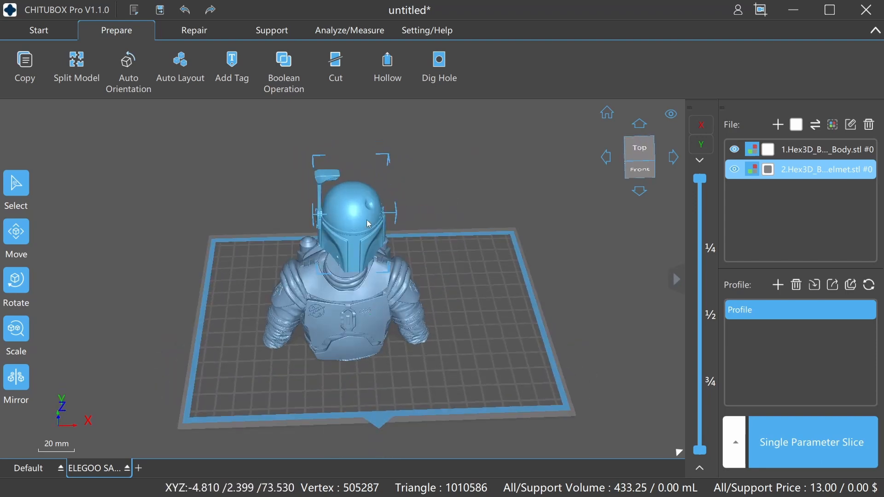
Step: Shift the helmet forward along Y and slightly along X so it sits over the body's neck
click(16, 233)
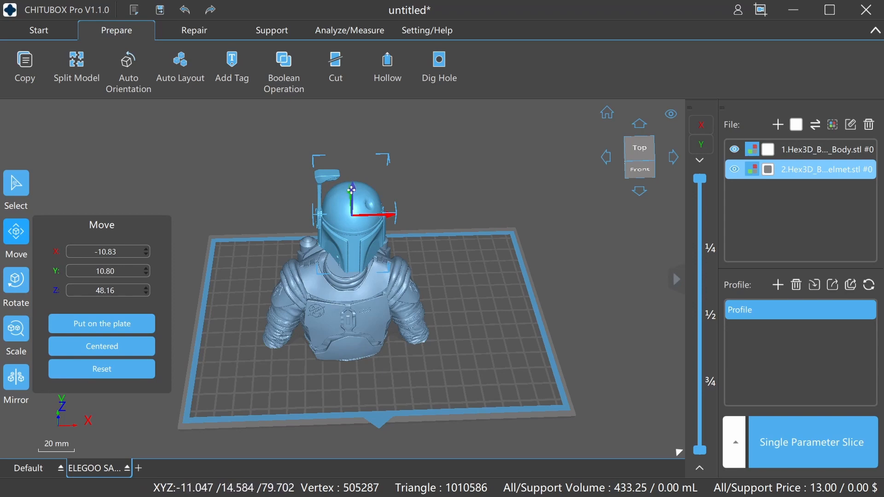
right_drag(524, 200, 405, 207)
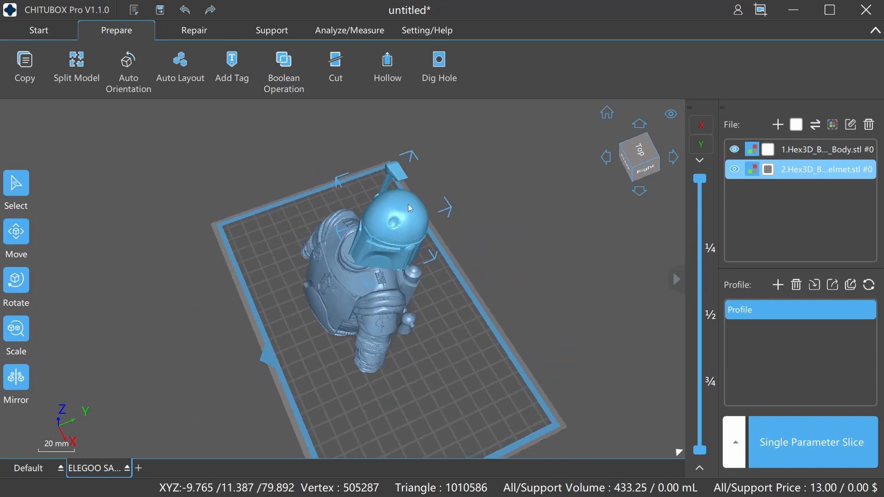
click(16, 233)
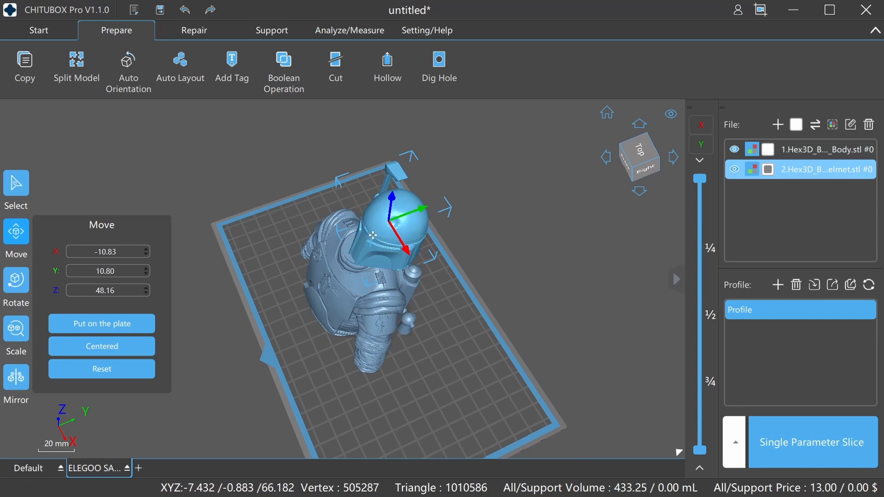
drag(420, 206, 401, 211)
drag(389, 259, 384, 253)
click(510, 329)
Step: Lower the layer view to layer 1017 at 50.808 mm and examine the helmet and body cross-section from above
right_drag(510, 330, 608, 261)
drag(700, 179, 695, 305)
right_drag(487, 223, 502, 299)
mouse_move(701, 301)
mouse_down()
mouse_move(701, 310)
mouse_move(701, 293)
mouse_up()
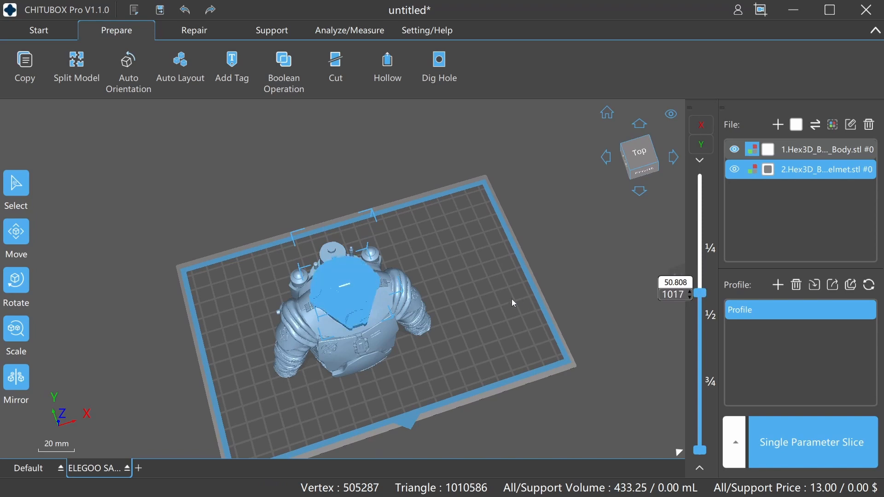
right_drag(512, 302, 516, 258)
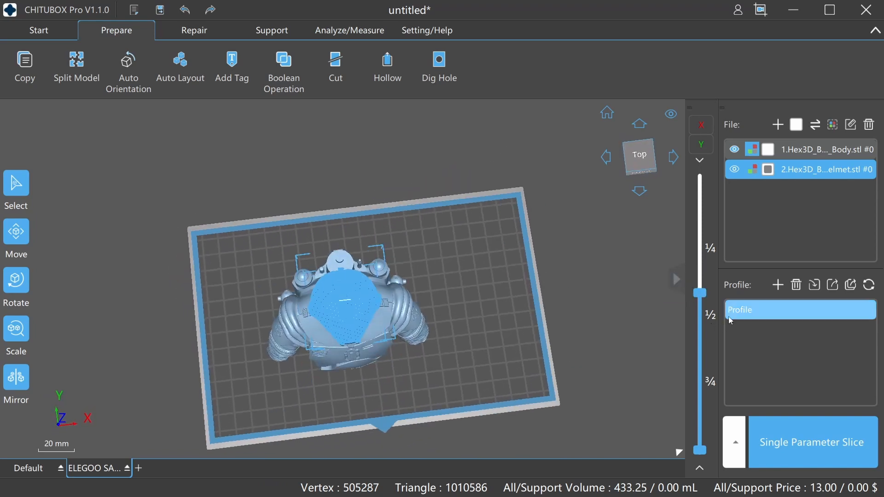
Step: Lower the layer view to layer 993 and rotate the helmet 12° about the X axis
mouse_move(701, 293)
mouse_down()
mouse_move(707, 336)
mouse_move(709, 292)
mouse_move(706, 302)
mouse_up()
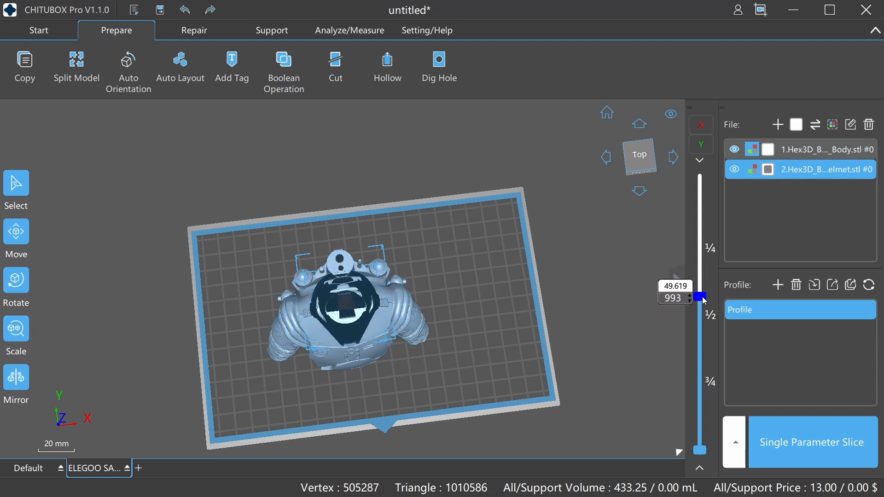
drag(627, 298, 652, 261)
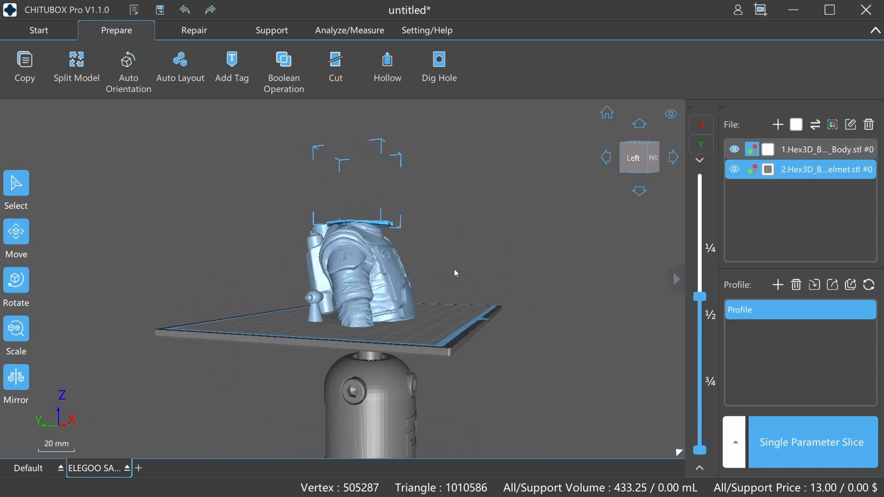
click(17, 281)
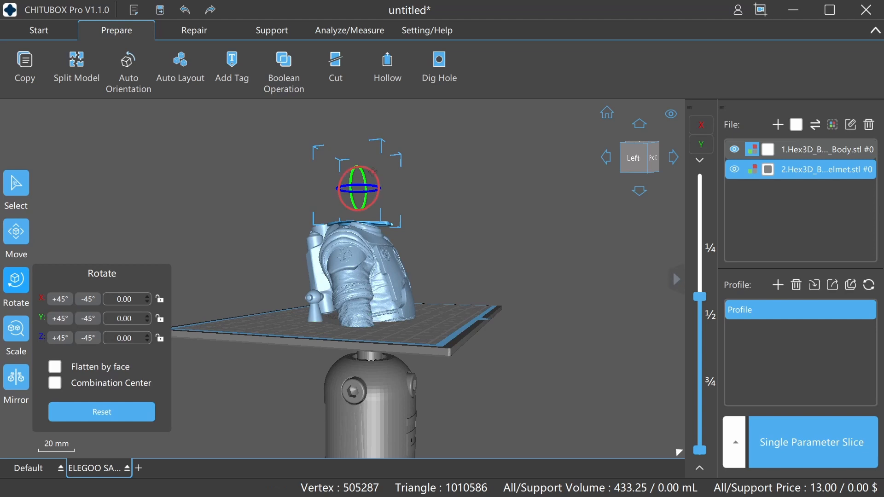
click(374, 174)
click(375, 177)
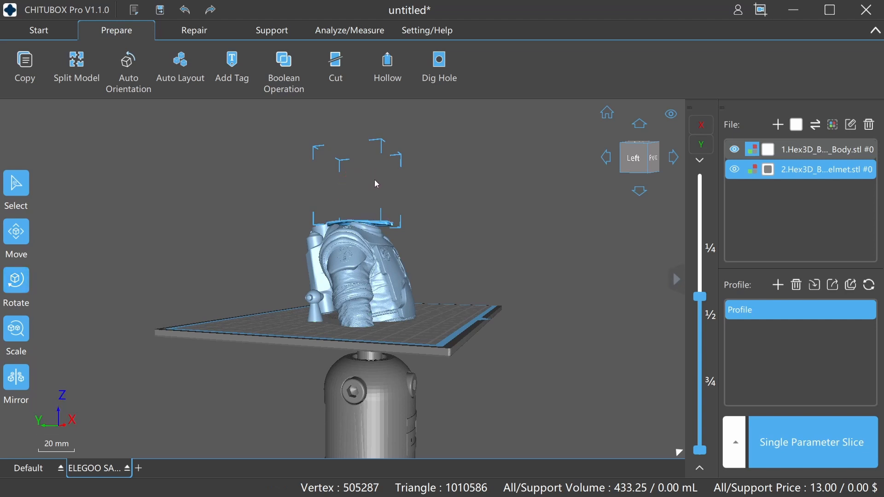
click(16, 281)
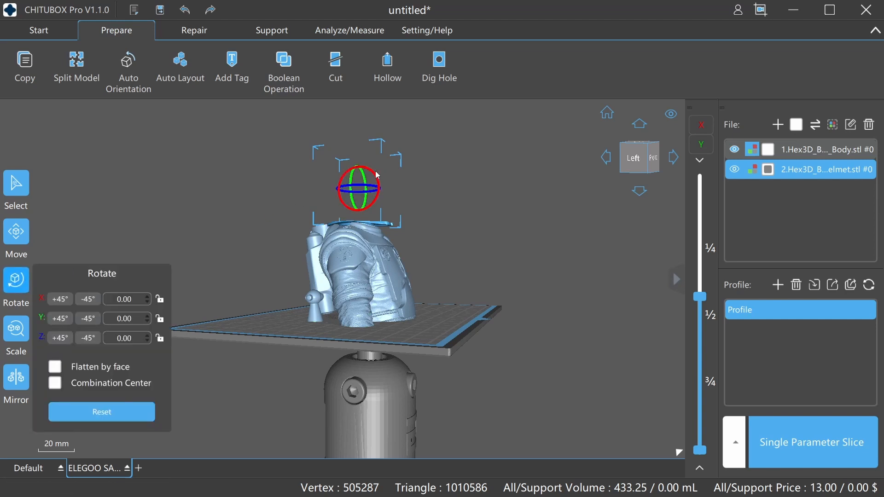
drag(375, 172, 379, 181)
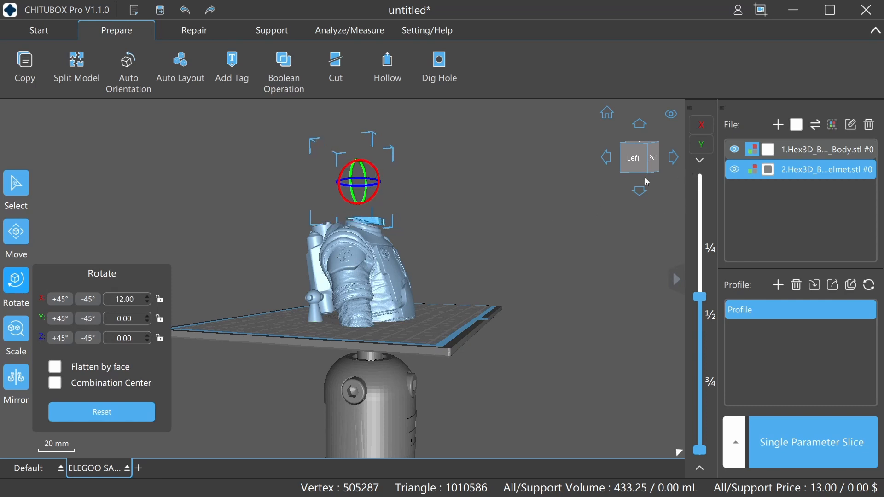
Step: Raise the layer view to show the full helmet and shift the helmet along Y so it aligns over the body's neck
drag(707, 295, 704, 190)
click(16, 234)
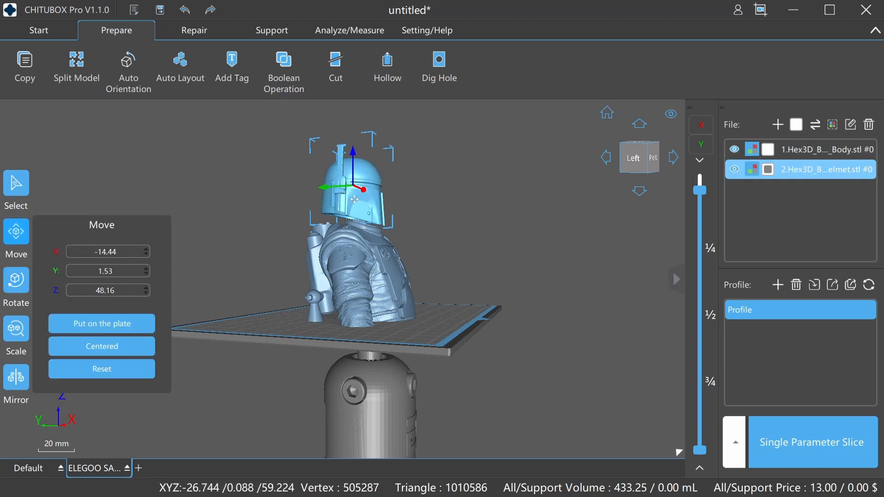
drag(323, 187, 340, 187)
right_drag(477, 274, 492, 251)
click(365, 183)
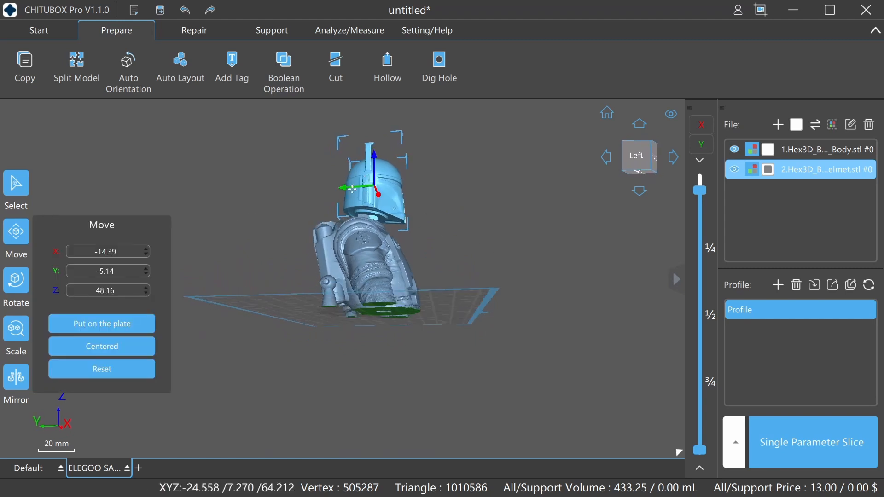
drag(349, 186, 337, 187)
Step: Lower the helmet onto the body's neck to about Z 45.45 mm
right_drag(369, 159, 378, 180)
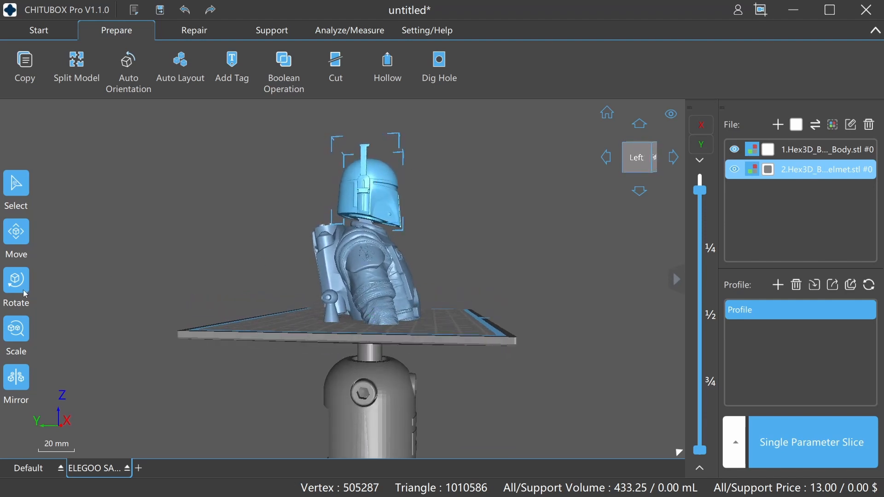
click(16, 234)
drag(369, 184, 440, 233)
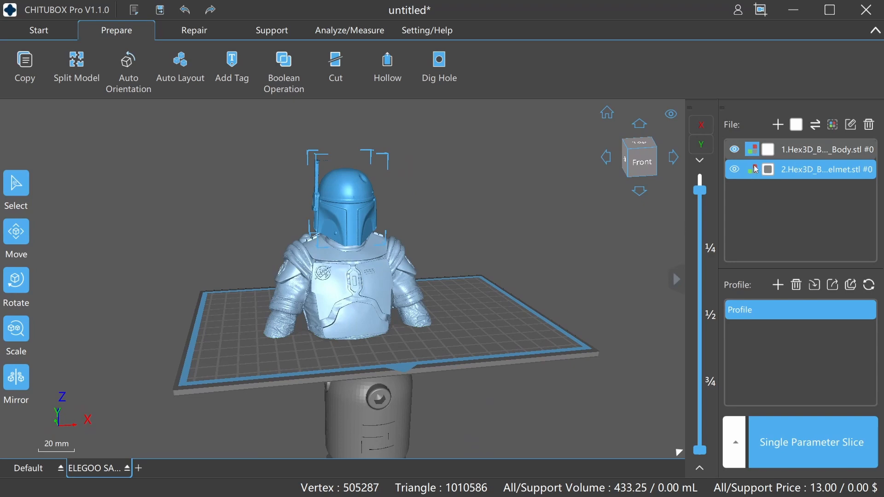
Step: Combine the body and helmet with an A + B Boolean operation, keeping the original models
click(765, 150)
click(296, 80)
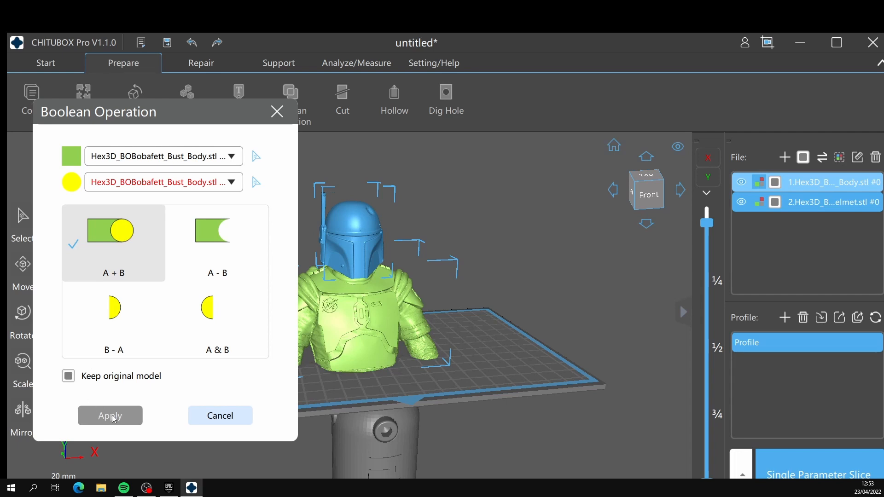
click(226, 191)
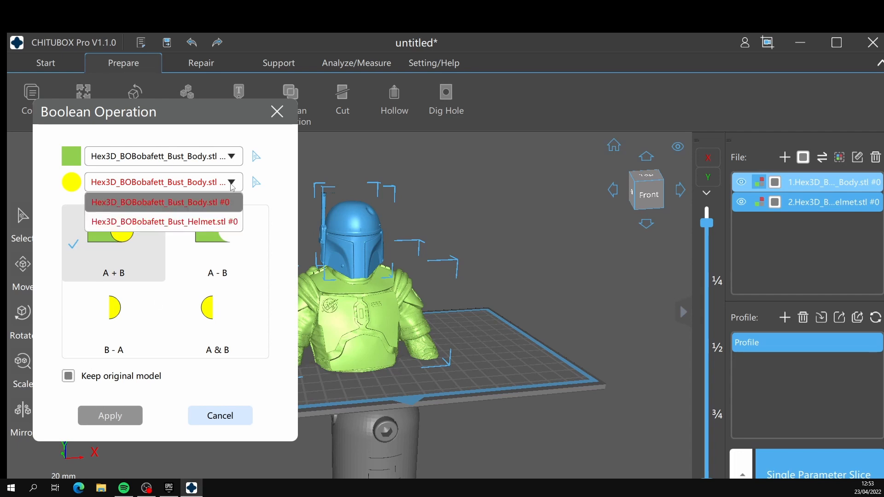
click(226, 220)
click(114, 418)
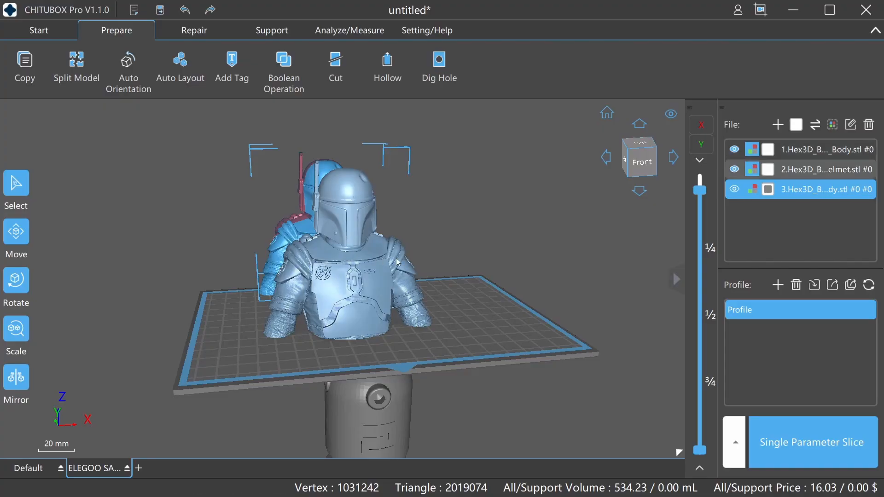
Step: Move the original body to about X 56.61, Y -11.03, its helmet beyond the plate, and the combined bust to about X -42.34, Y -1.17
click(362, 296)
drag(362, 297, 490, 290)
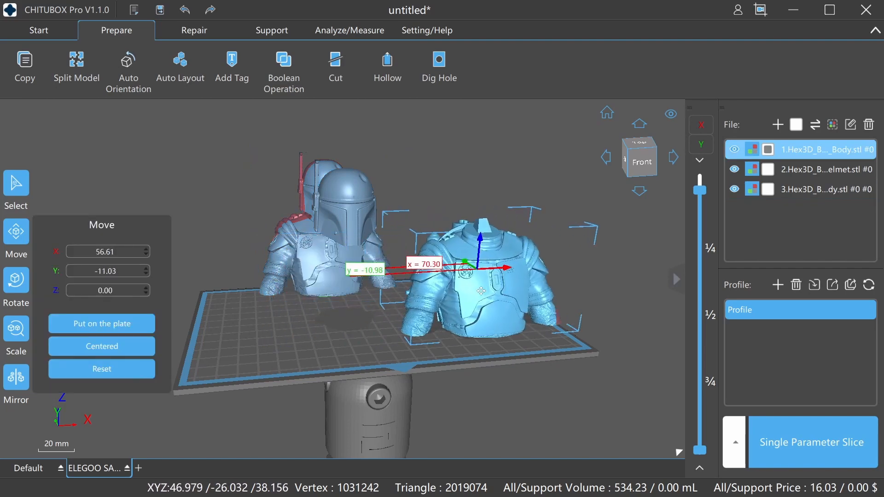
click(347, 216)
drag(347, 216, 494, 204)
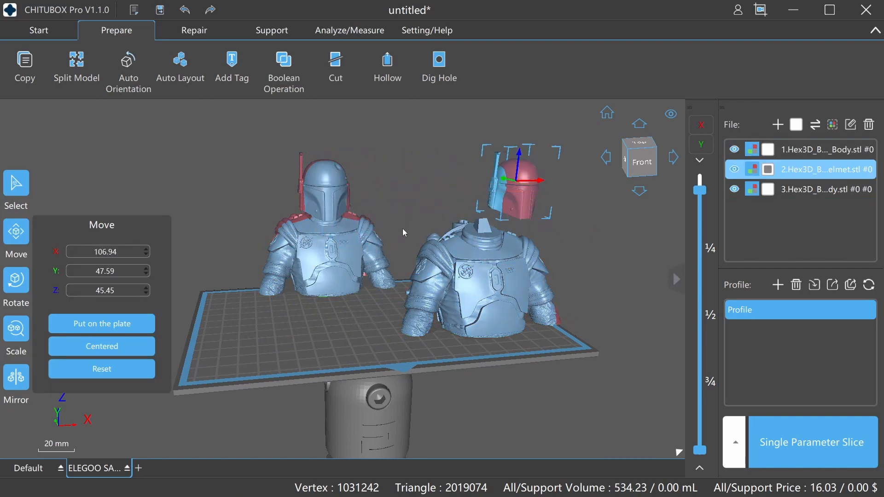
drag(325, 221, 287, 238)
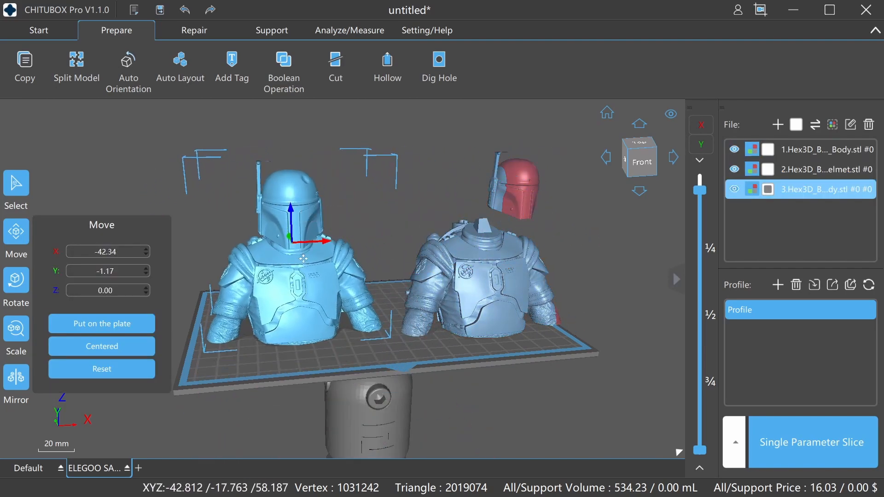
Step: Hide the original body and helmet and move the combined bust near the middle of the build plate
click(520, 200)
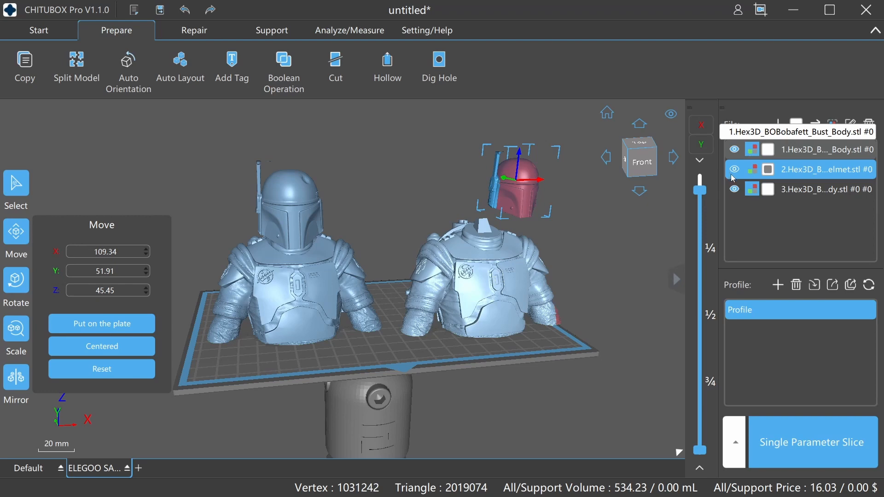
click(609, 290)
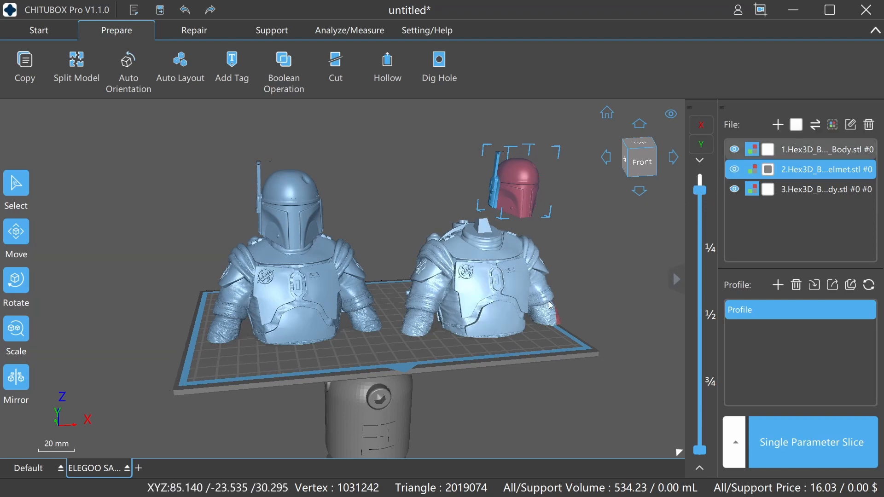
mouse_move(604, 281)
right_down()
mouse_move(605, 300)
mouse_move(609, 274)
right_up()
click(768, 156)
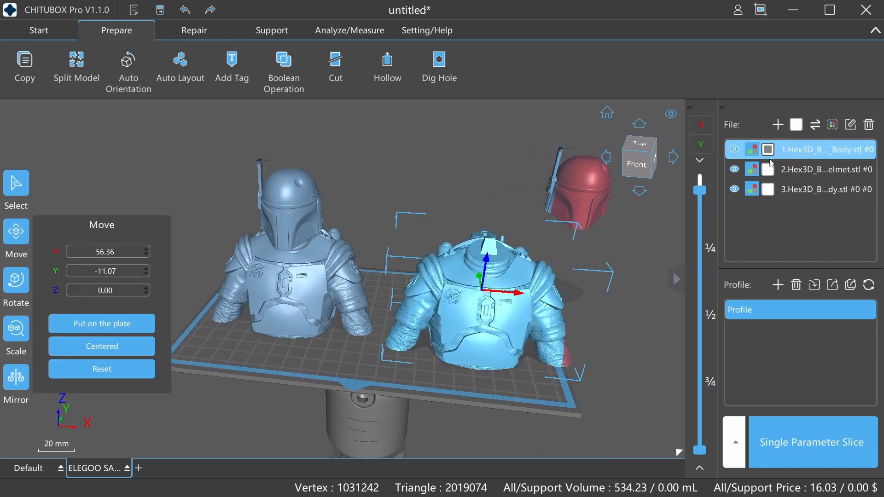
click(639, 296)
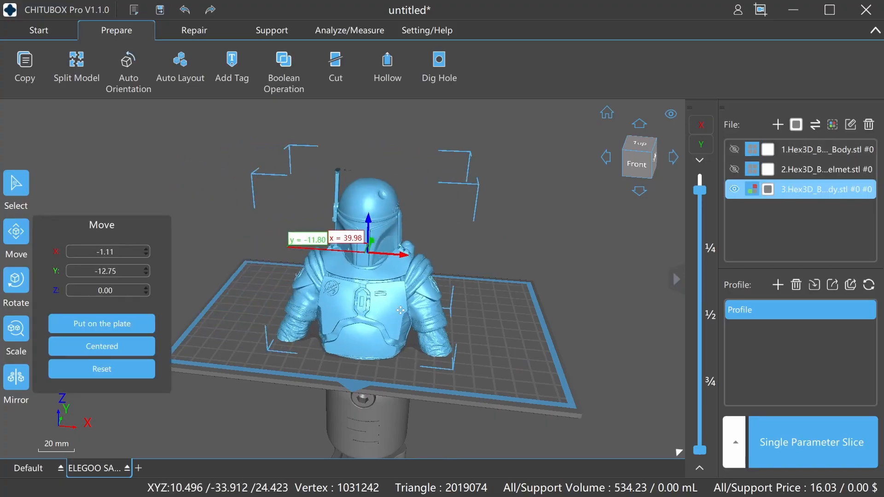
drag(625, 300, 416, 304)
Step: Hollow the combined bust with a 1.20 mm wall in Inner mode without infill, and inspect its cross-section through the layers
mouse_move(571, 328)
right_down()
mouse_move(556, 345)
mouse_move(568, 317)
right_up()
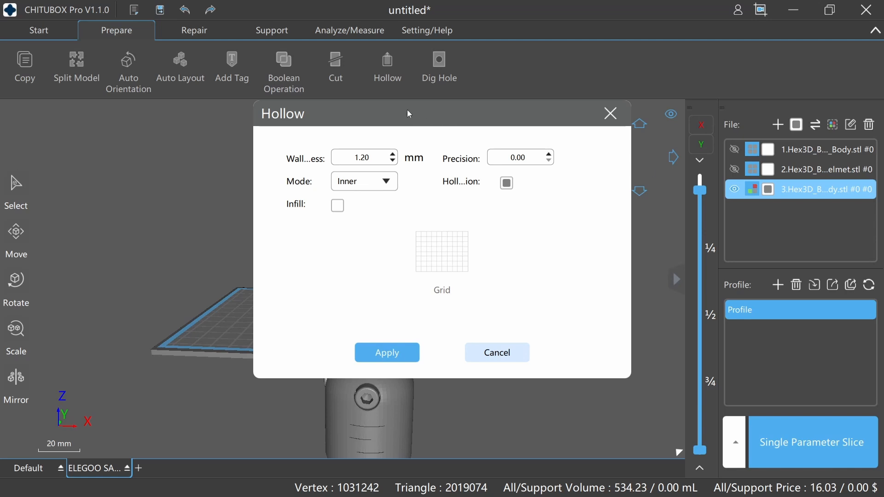
drag(410, 114, 362, 90)
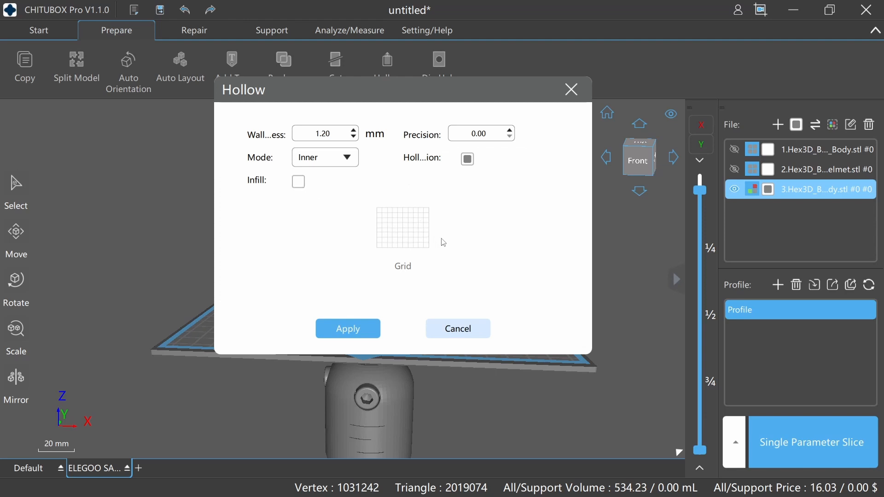
click(348, 329)
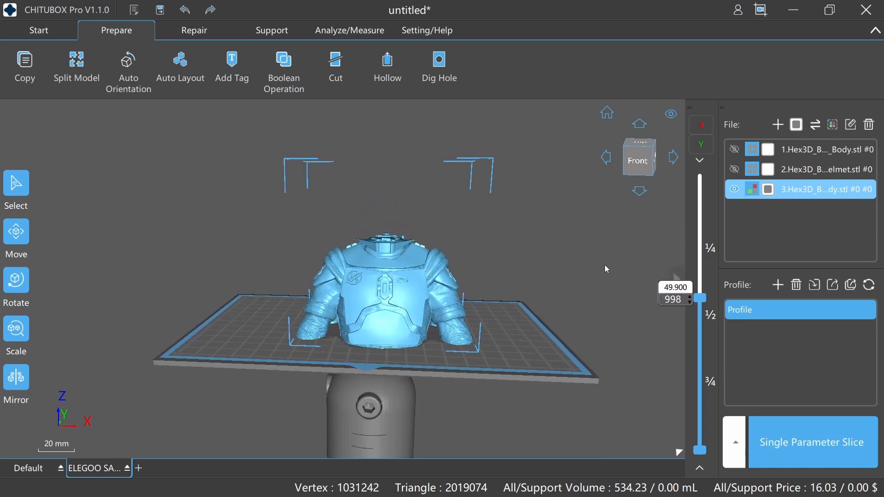
right_drag(606, 273, 607, 322)
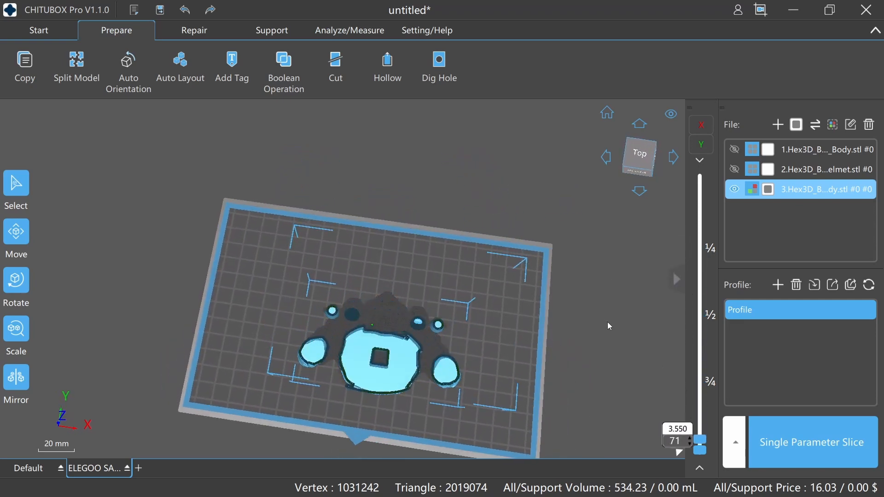
right_drag(608, 322, 608, 258)
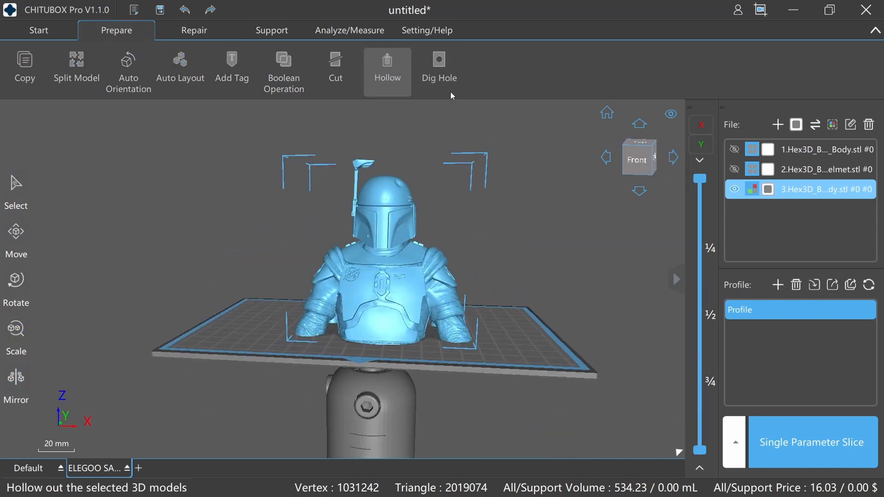
Step: Hollow the combined bust with a 1.20 mm inner wall and 30% grid infill, and inspect the infill inside the torso
click(404, 73)
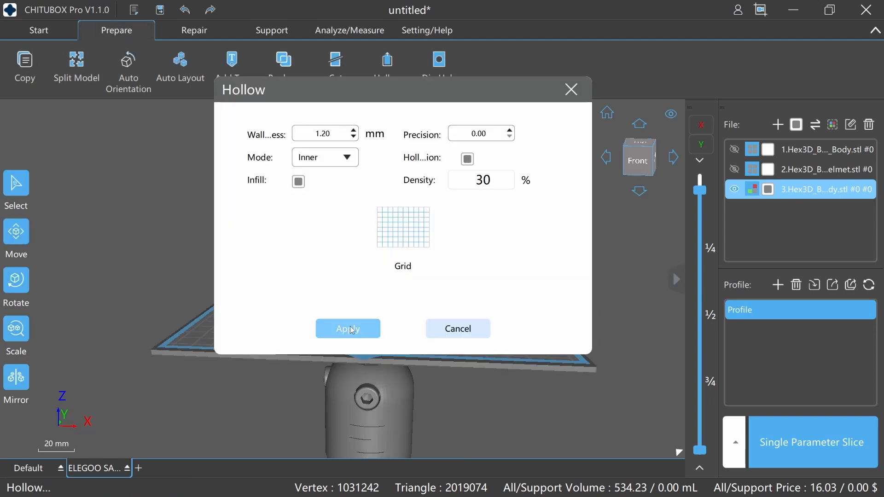
click(347, 327)
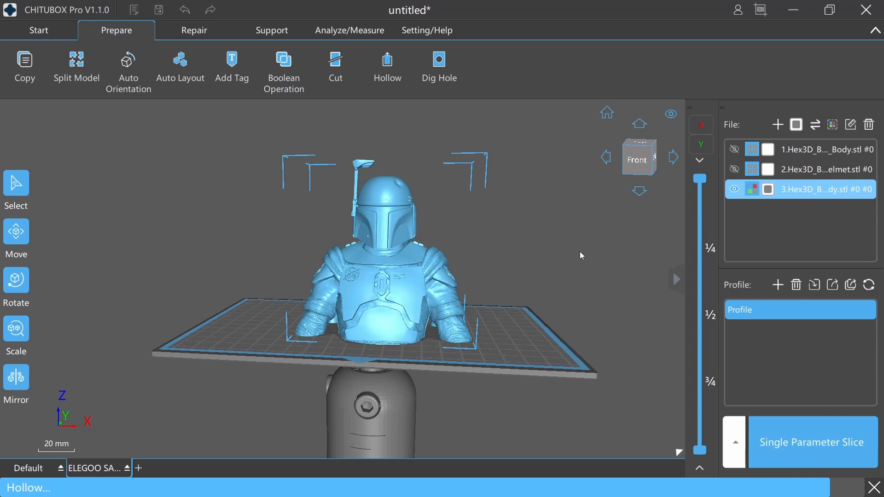
drag(700, 179, 700, 450)
drag(704, 191, 701, 288)
right_drag(660, 340, 639, 352)
scroll(441, 304, up, 10)
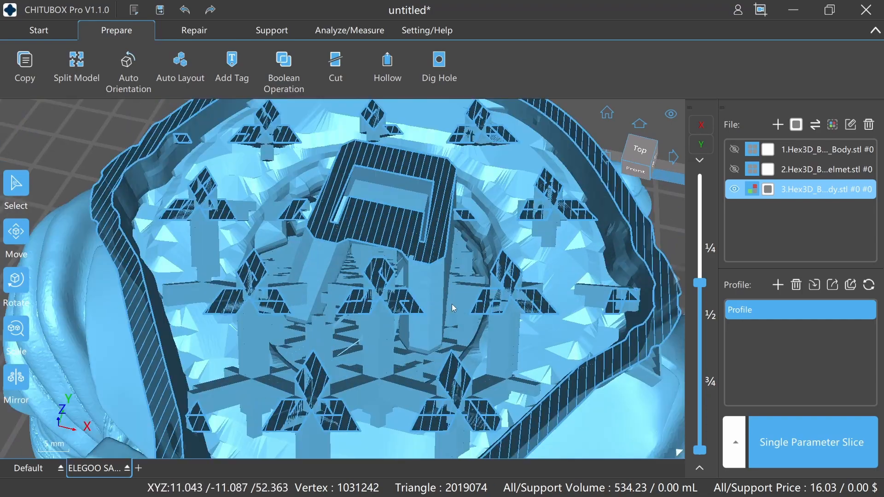
scroll(519, 310, down, 5)
Step: Dig a hole 2.00 mm in diameter and 8.00 mm deep in the bust's underside, keeping the plug, and inspect it
drag(703, 285, 693, 363)
drag(630, 349, 615, 276)
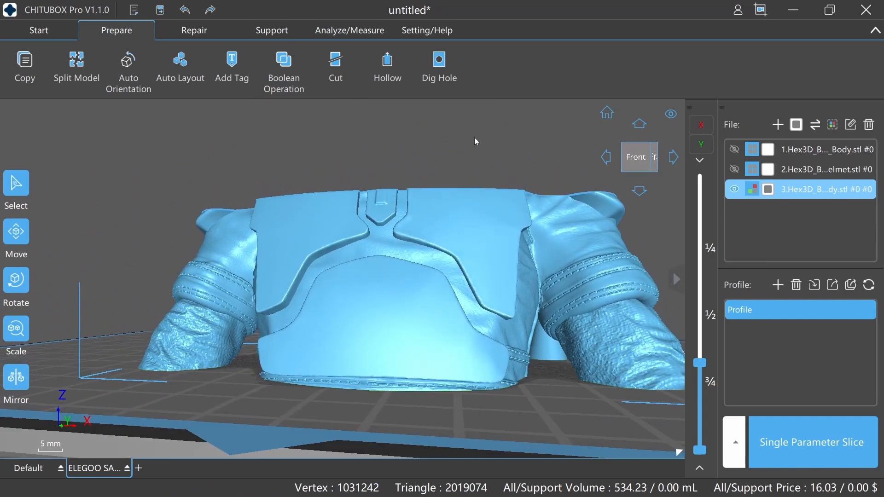
click(440, 67)
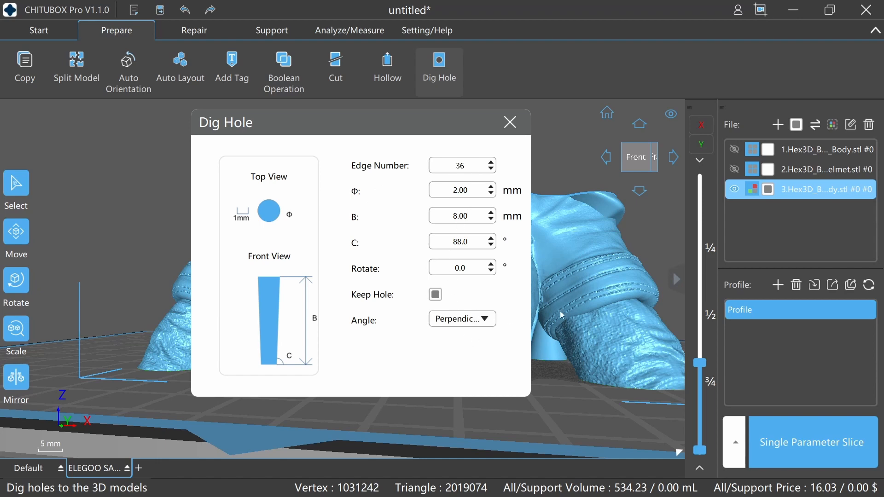
drag(333, 127, 757, 148)
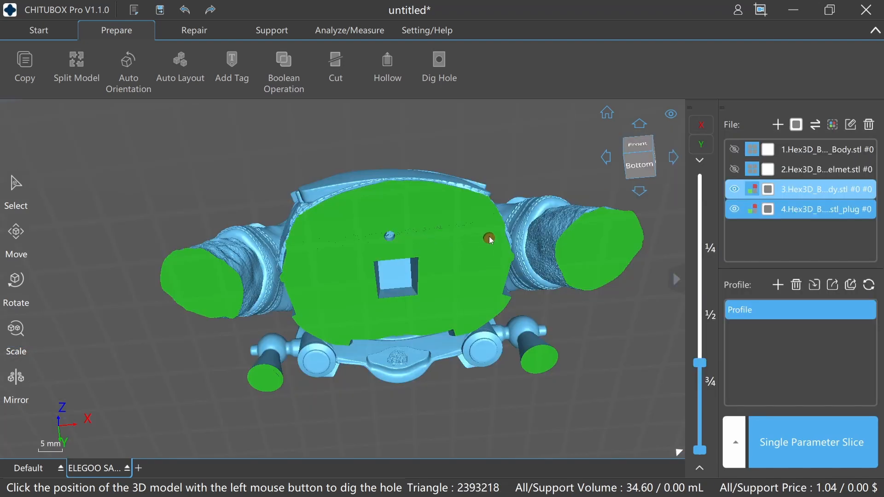
scroll(490, 239, up, 10)
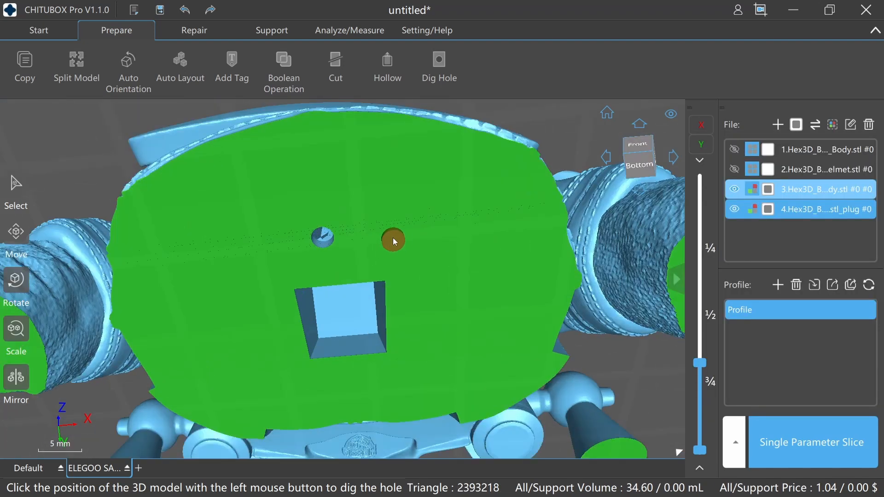
scroll(336, 253, down, 5)
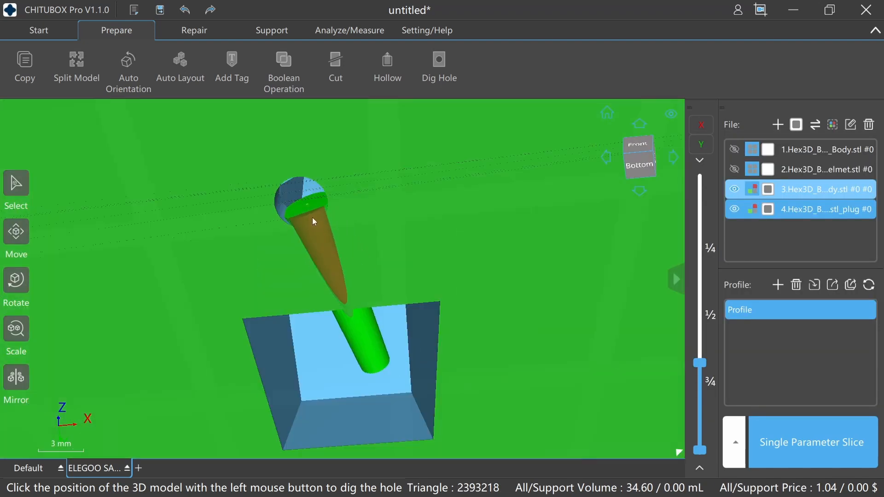
scroll(494, 262, down, 8)
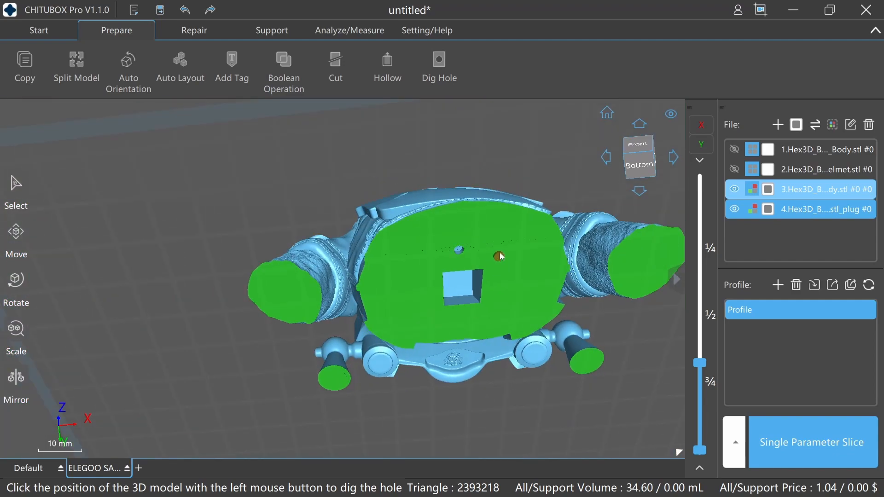
Step: Dig a second hole in the hollowed bust with the same hole settings
right_drag(521, 164, 356, 211)
click(422, 350)
mouse_move(588, 233)
right_down()
mouse_move(607, 286)
mouse_move(704, 272)
mouse_move(673, 271)
mouse_move(566, 226)
mouse_move(491, 180)
right_up()
scroll(490, 180, down, 3)
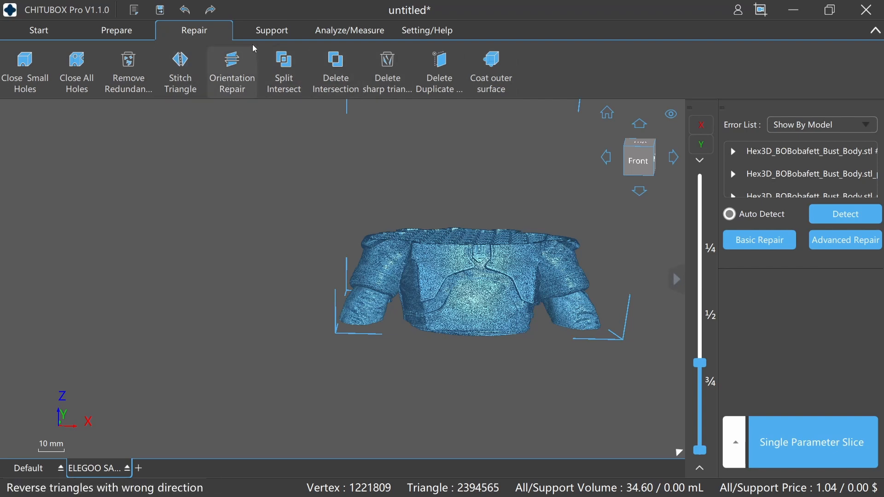
Step: Restore the full-height layer view and auto-generate Middle supports across the whole upright bust, including supports resting on the model
click(271, 31)
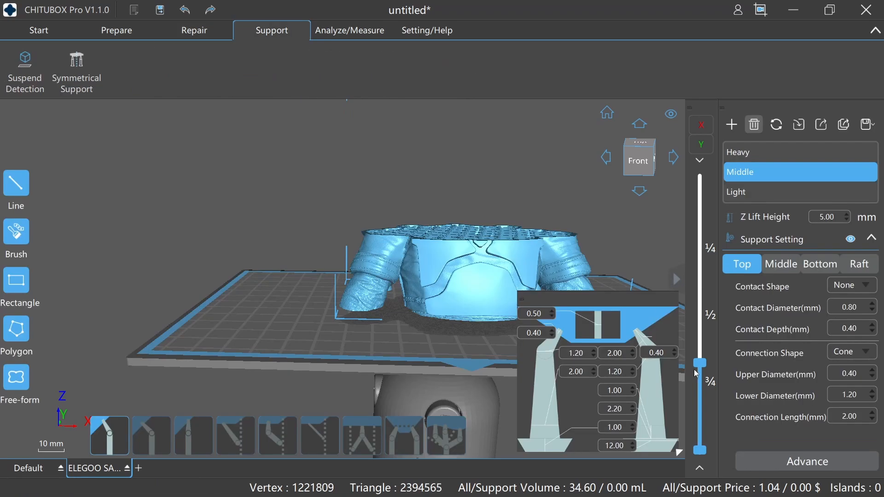
drag(701, 363, 700, 178)
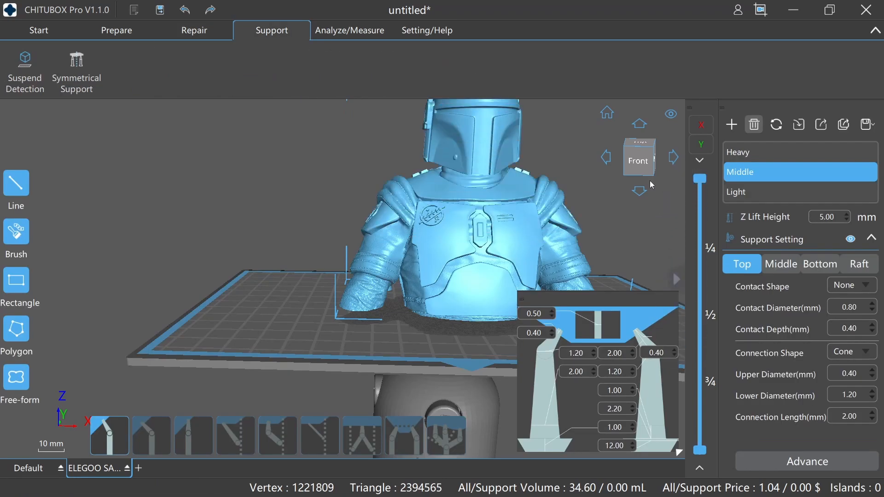
scroll(564, 190, down, 1)
scroll(564, 190, down, 2)
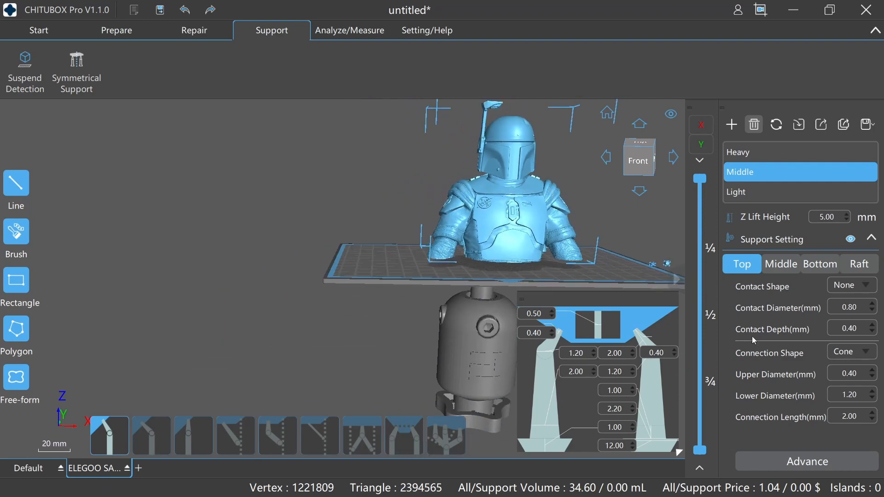
scroll(815, 361, down, 5)
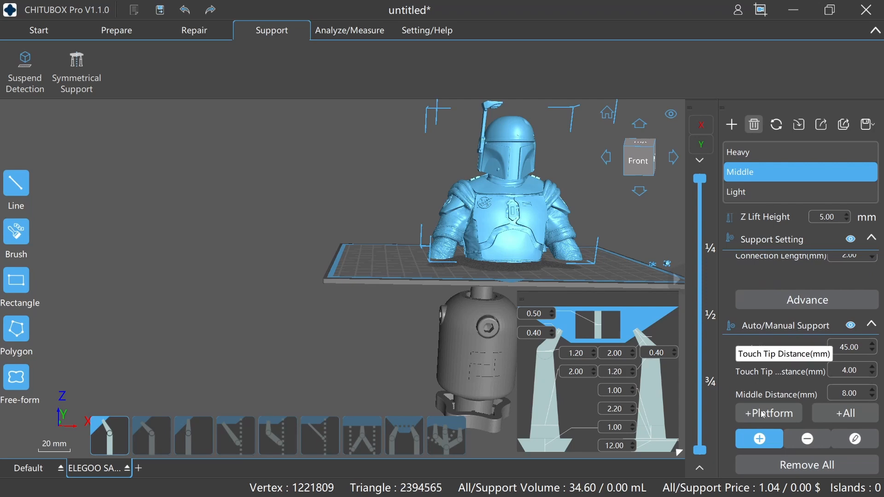
click(870, 417)
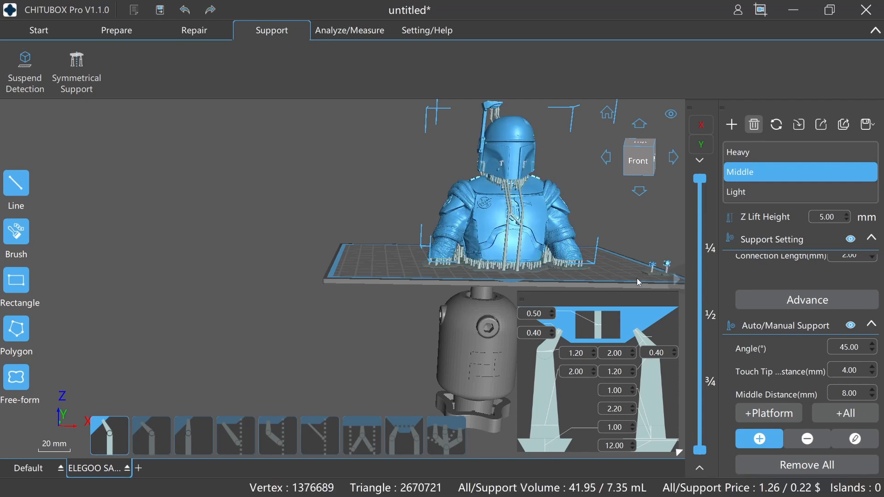
drag(638, 279, 647, 296)
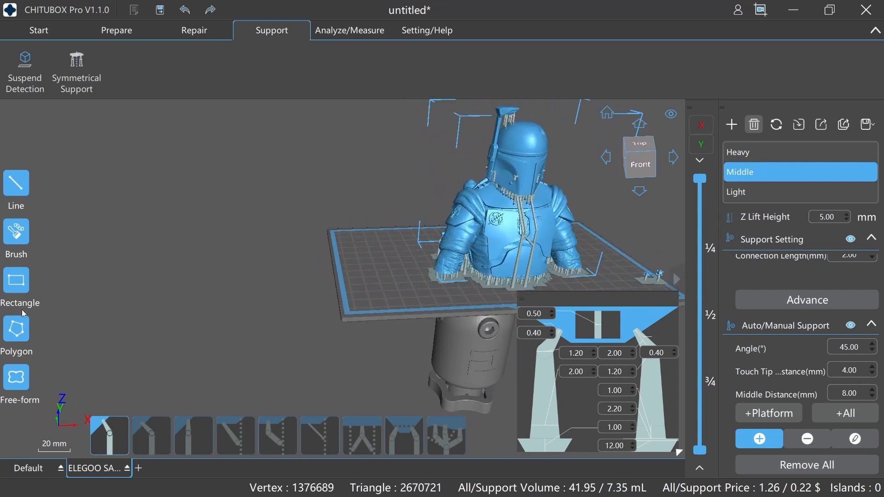
Step: Rotate the combined bust so it leans steeply backward with its face upward, and hide the two plug models
click(41, 38)
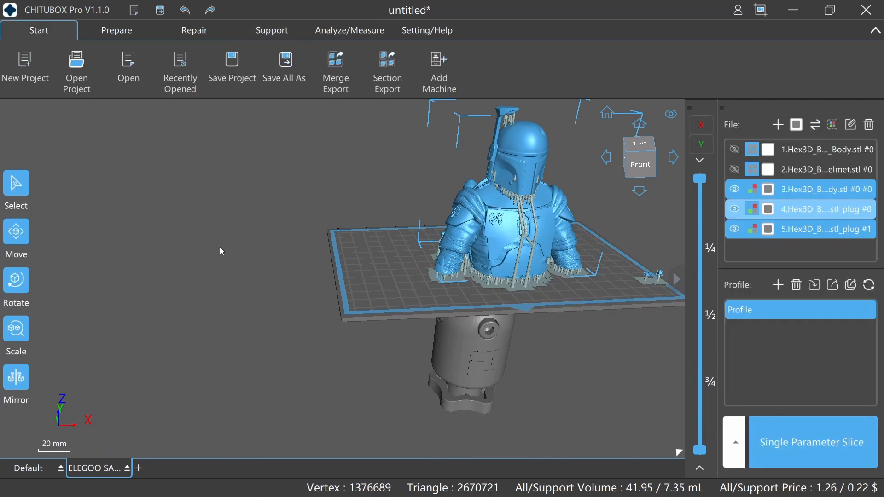
click(16, 282)
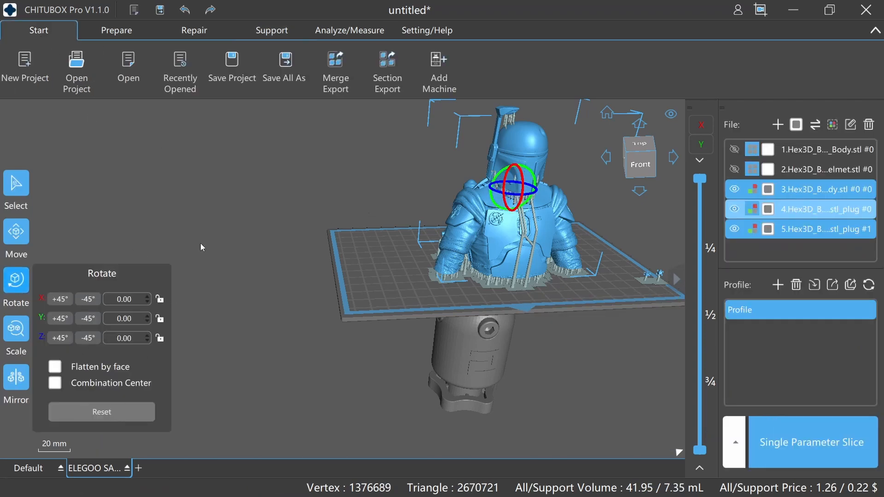
mouse_move(521, 203)
mouse_down()
mouse_move(524, 185)
mouse_move(508, 193)
mouse_move(538, 199)
mouse_up()
drag(600, 329, 262, 31)
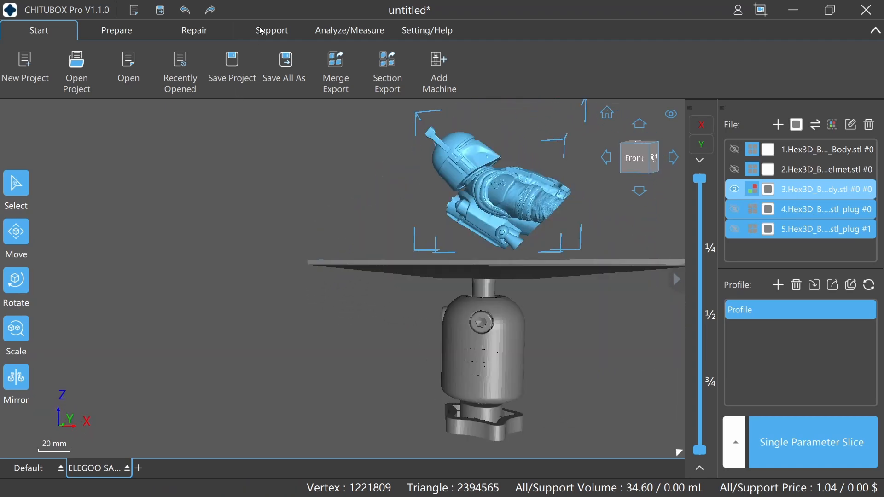
Step: Auto-generate Middle supports across the whole tilted bust and inspect them from several sides
click(286, 40)
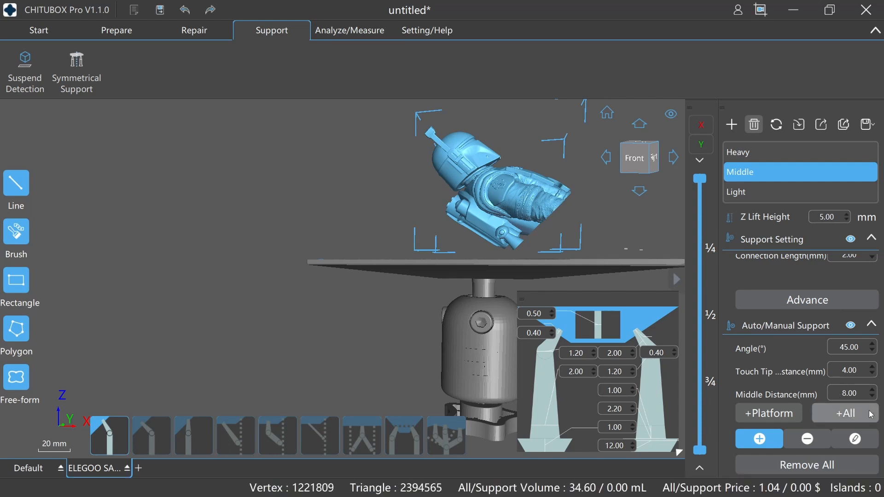
click(861, 423)
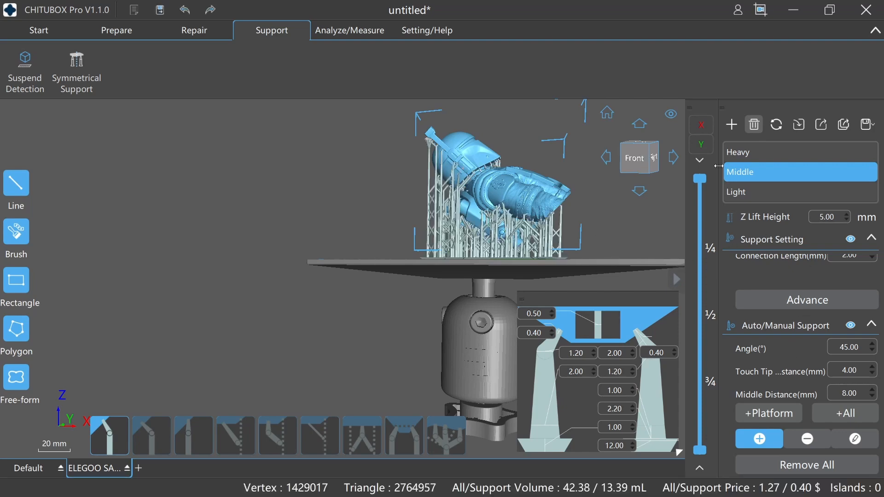
click(607, 113)
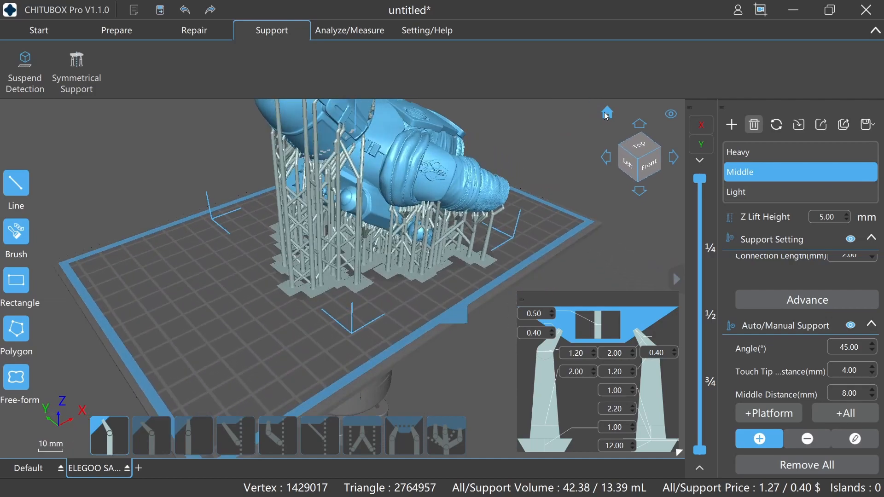
right_drag(637, 245, 444, 221)
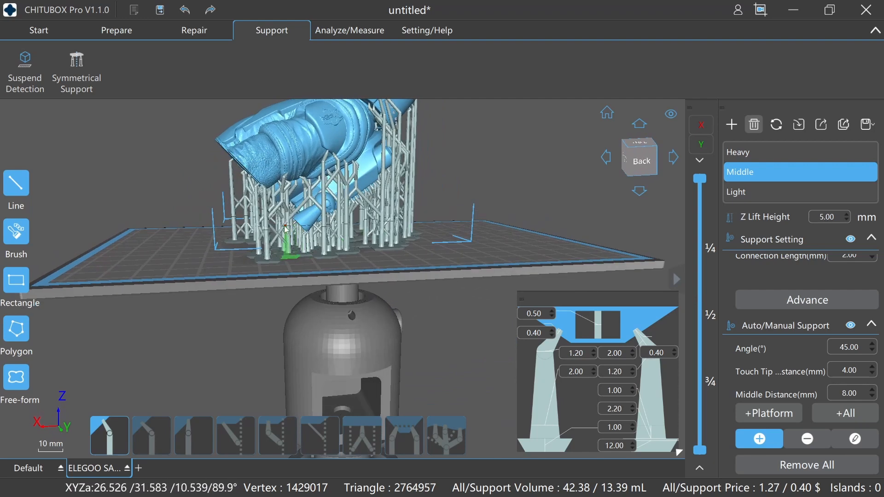
Step: Manually add single Middle supports beneath the jetpack of the tilted bust and beneath the helmet's antenna
click(309, 228)
click(302, 228)
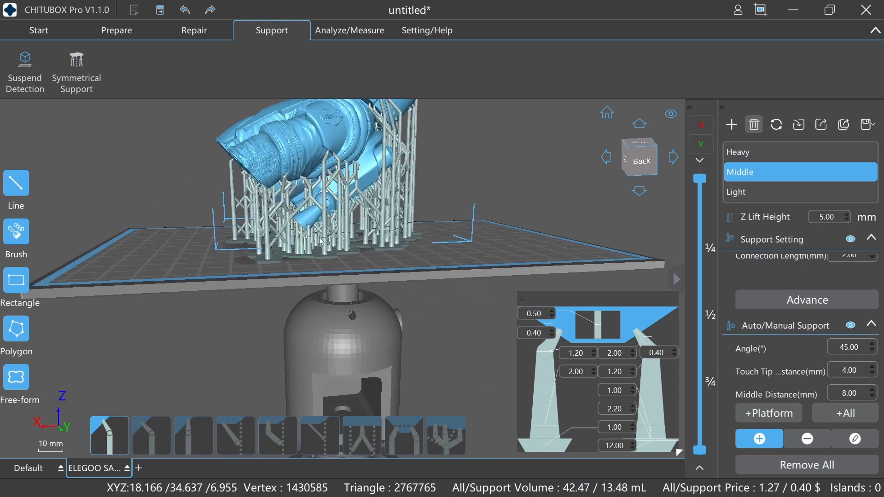
click(317, 227)
right_drag(317, 228, 387, 237)
click(367, 228)
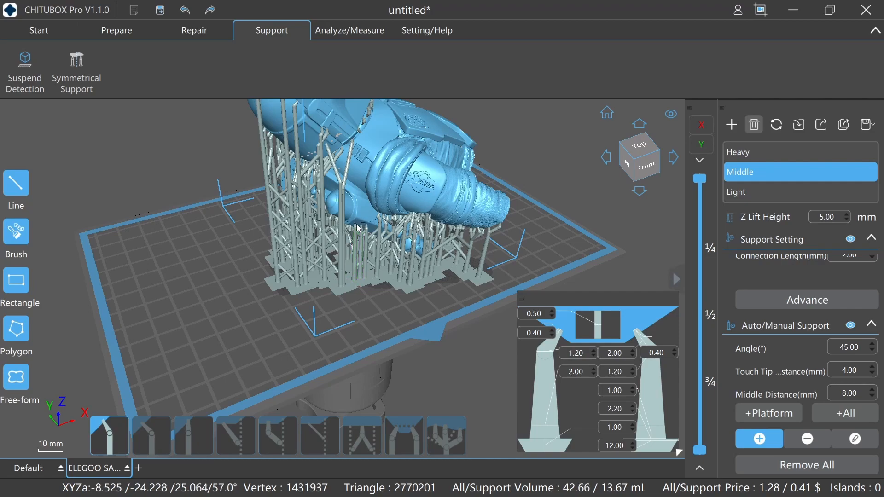
click(355, 223)
right_drag(506, 252, 480, 234)
scroll(403, 279, down, 2)
right_drag(225, 200, 517, 252)
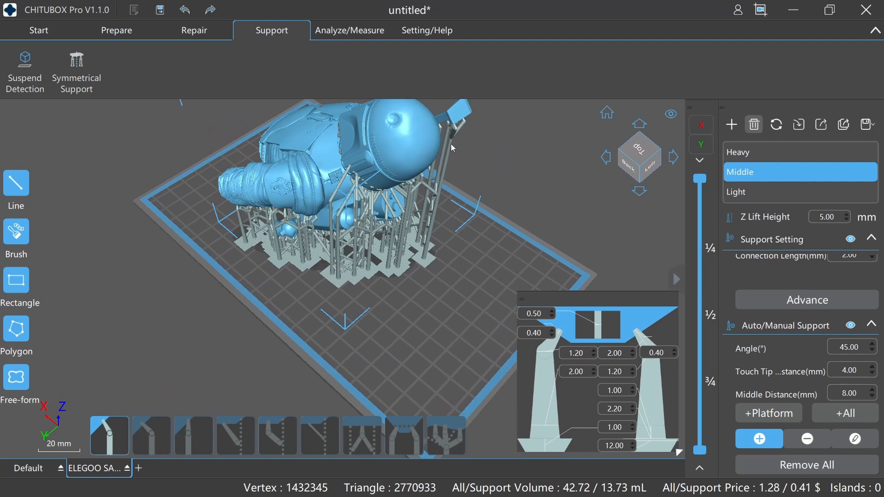
click(442, 122)
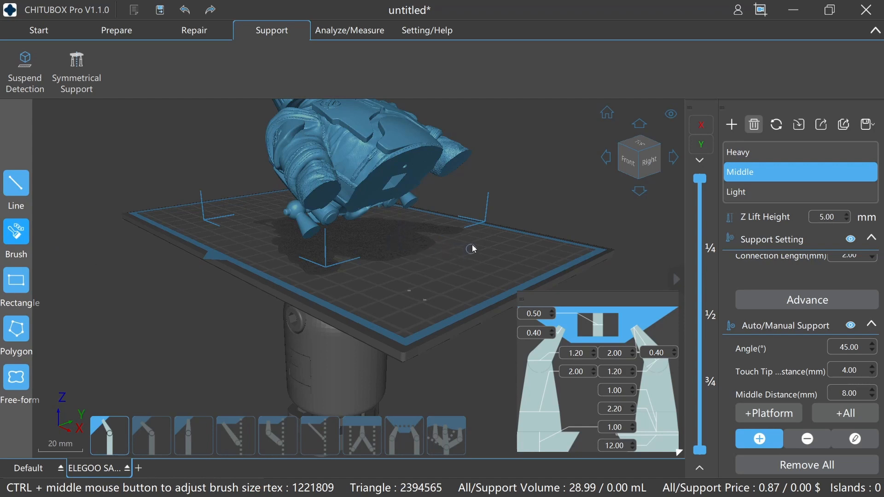
Step: Brush-select the torso's lower back edge between the jetpack nozzles and auto-generate supports only on that area
key(Escape)
right_drag(477, 237, 474, 257)
click(11, 238)
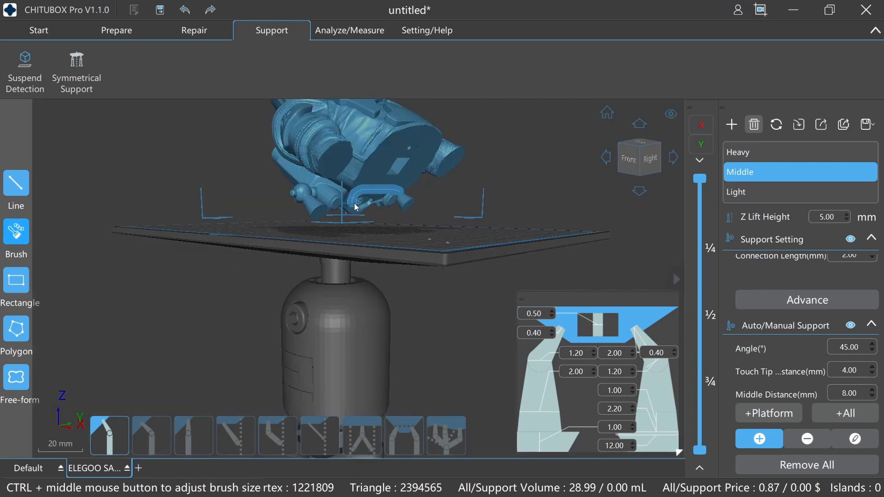
drag(377, 200, 364, 199)
key(Escape)
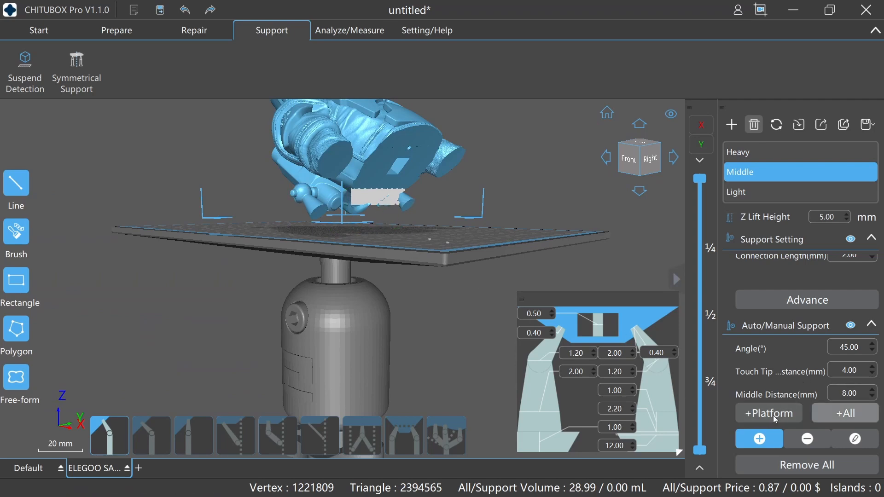
click(847, 417)
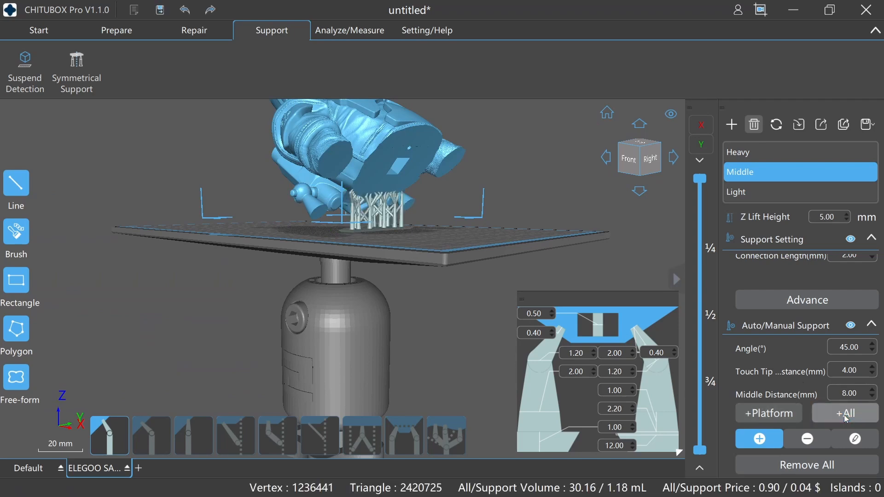
Step: Brush-select the underside of the forearm on the plate's front side and auto-generate supports on that area
drag(206, 265, 215, 281)
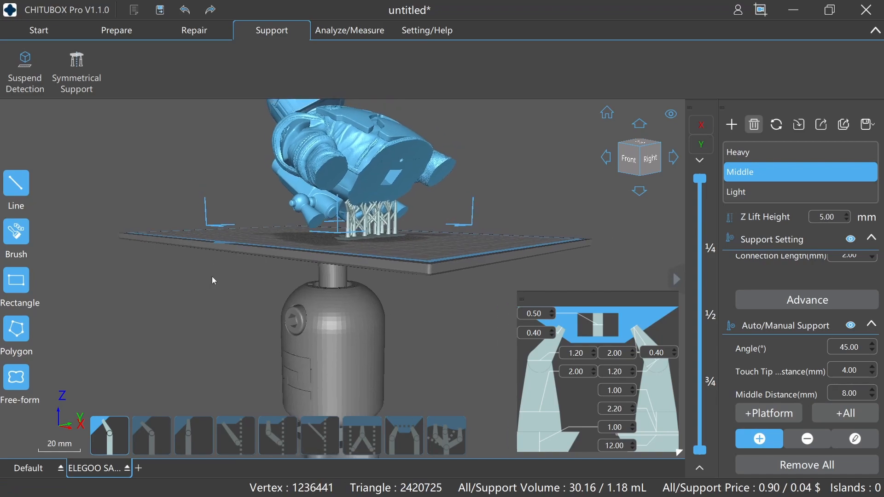
scroll(367, 239, up, 3)
drag(480, 272, 502, 273)
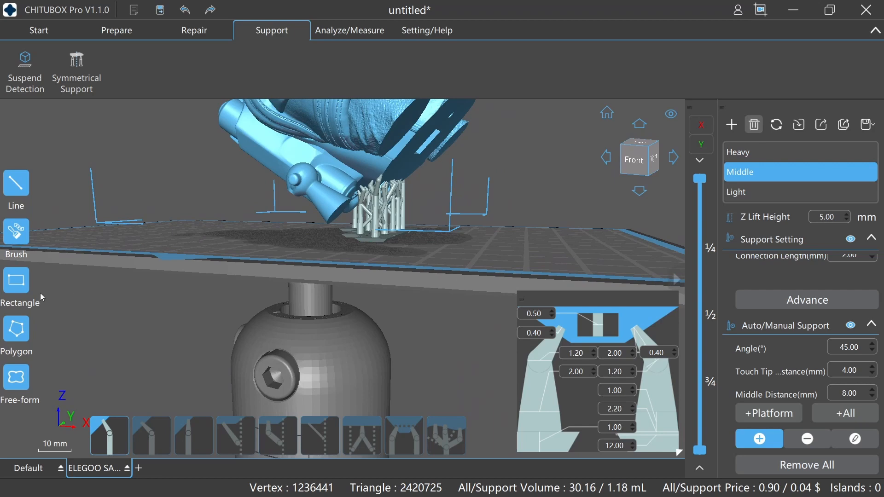
click(16, 233)
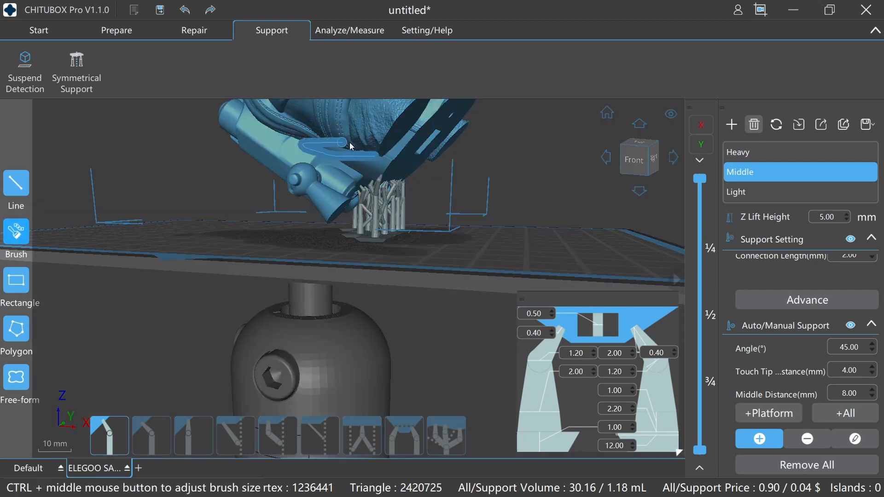
drag(334, 161, 335, 160)
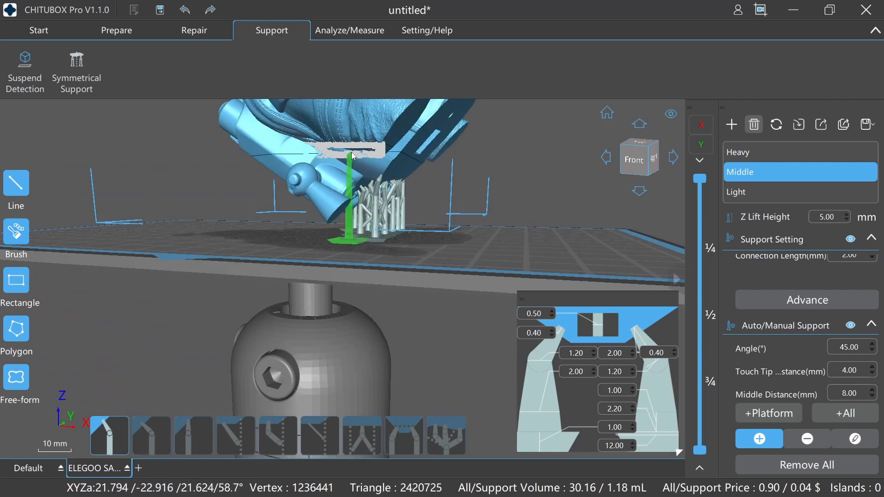
click(837, 420)
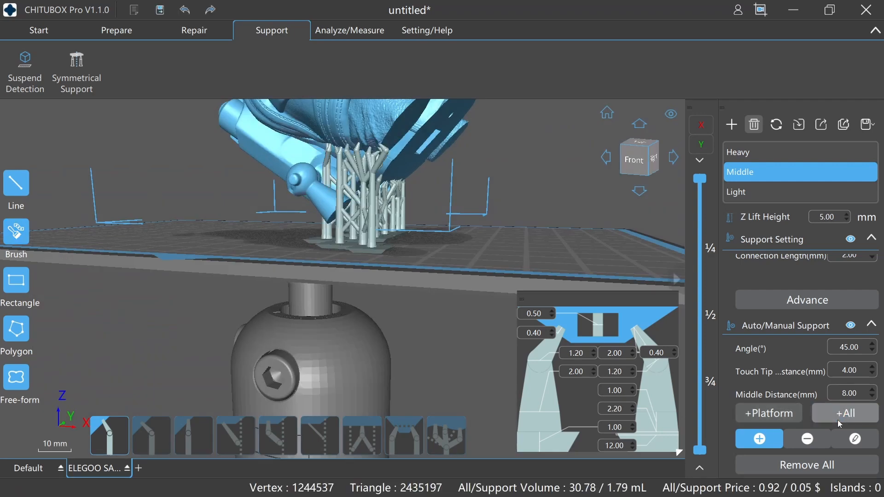
Step: Brush-select the underside of the opposite forearm, on the plate's back side, and auto-generate supports on that area
right_drag(466, 339, 331, 359)
mouse_move(429, 339)
right_down()
mouse_move(368, 354)
mouse_move(347, 335)
mouse_move(279, 356)
right_up()
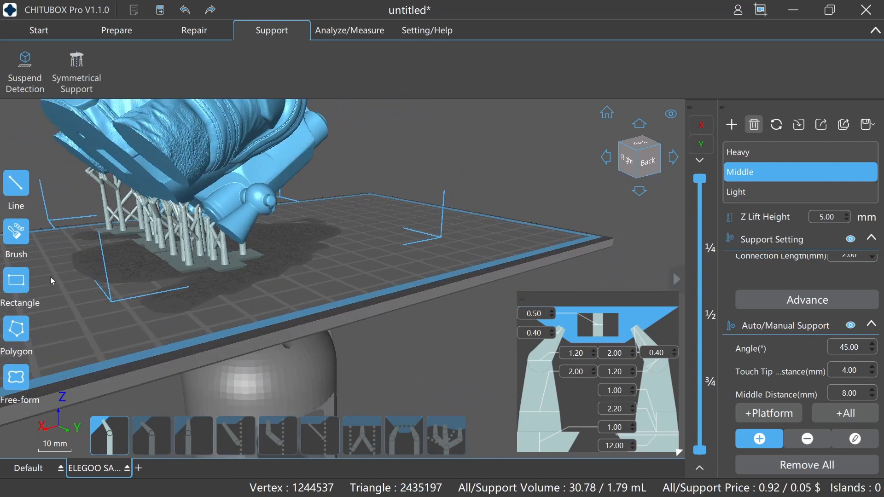
click(21, 240)
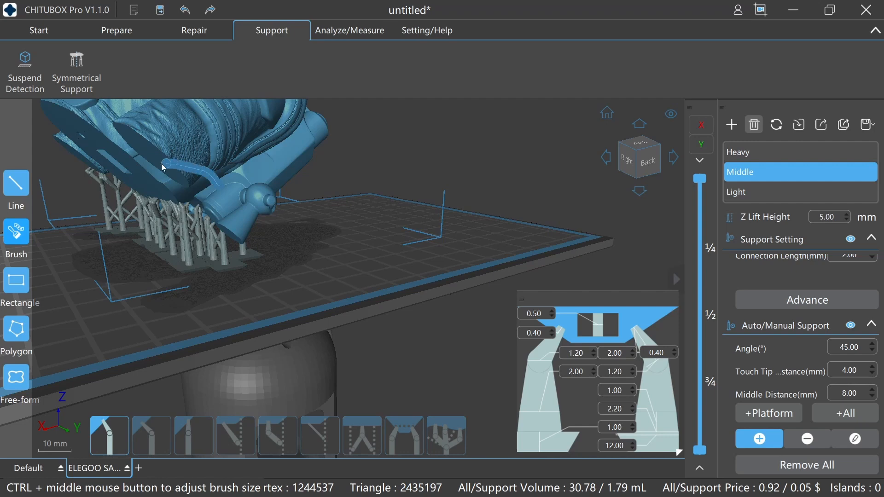
click(189, 188)
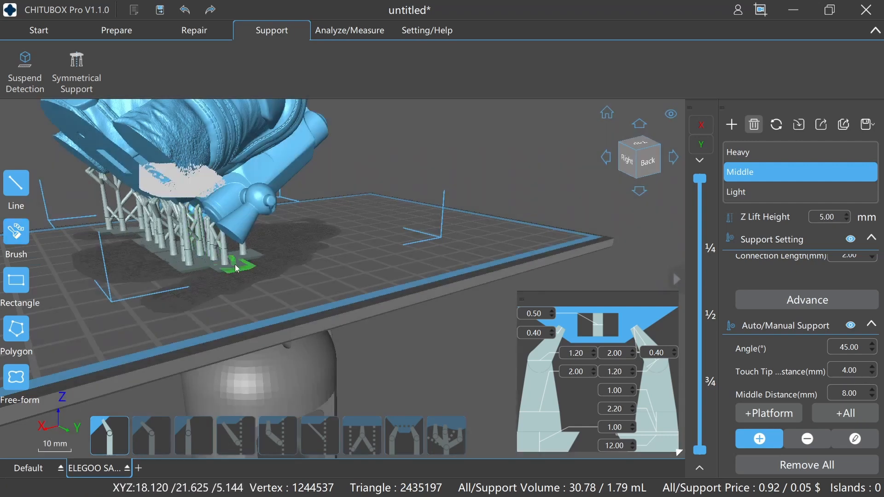
click(843, 415)
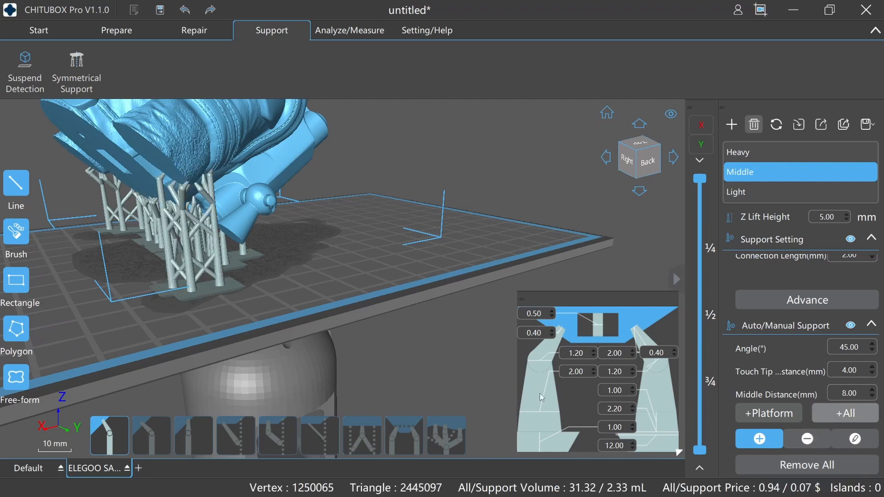
Step: Select the lower part of the jetpack with a rectangle from the back view and auto-generate supports on that area
right_drag(311, 304, 411, 316)
drag(411, 317, 344, 295)
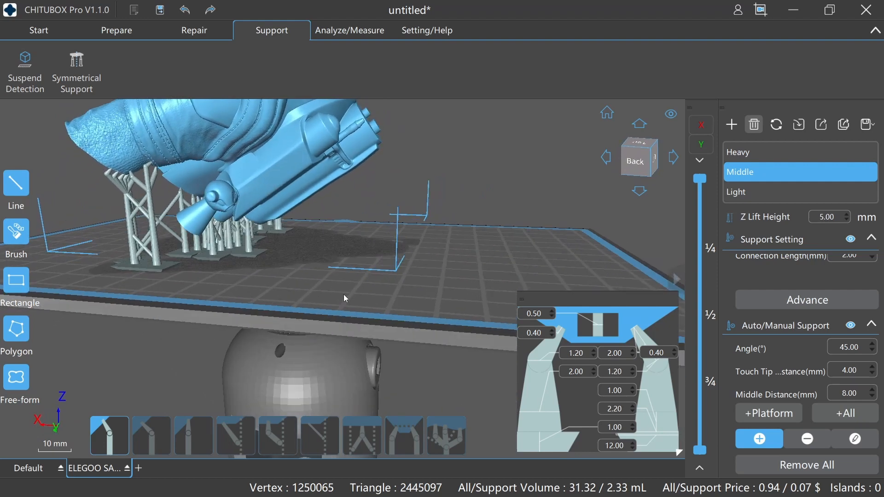
click(16, 282)
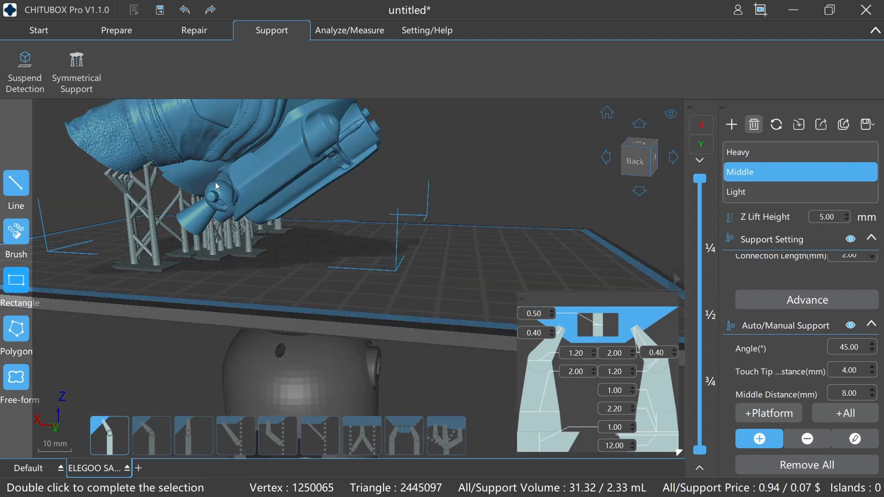
drag(198, 173, 315, 223)
double_click(317, 225)
click(840, 415)
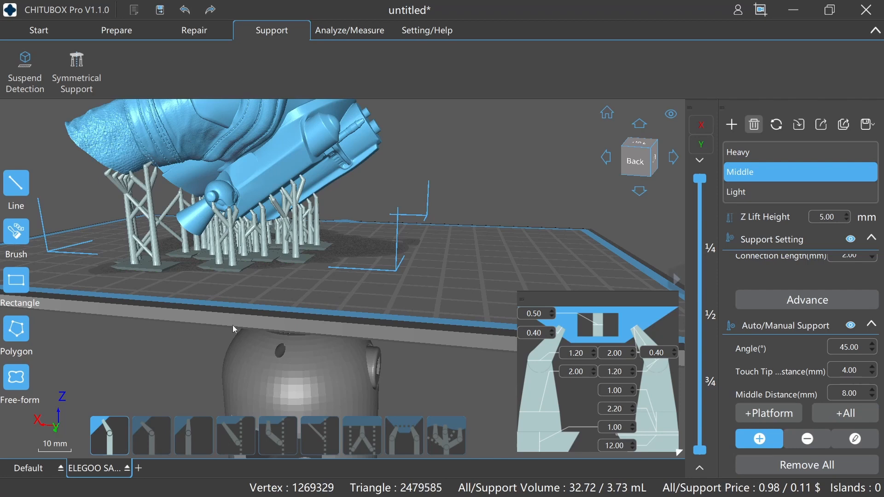
Step: Outline the upper, outer end of the jetpack with a polygon selection and auto-generate supports on that area
click(18, 334)
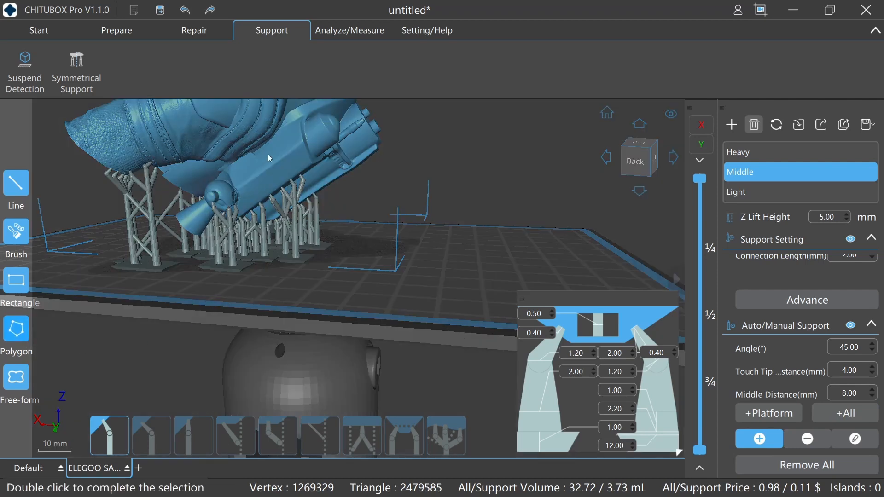
click(324, 149)
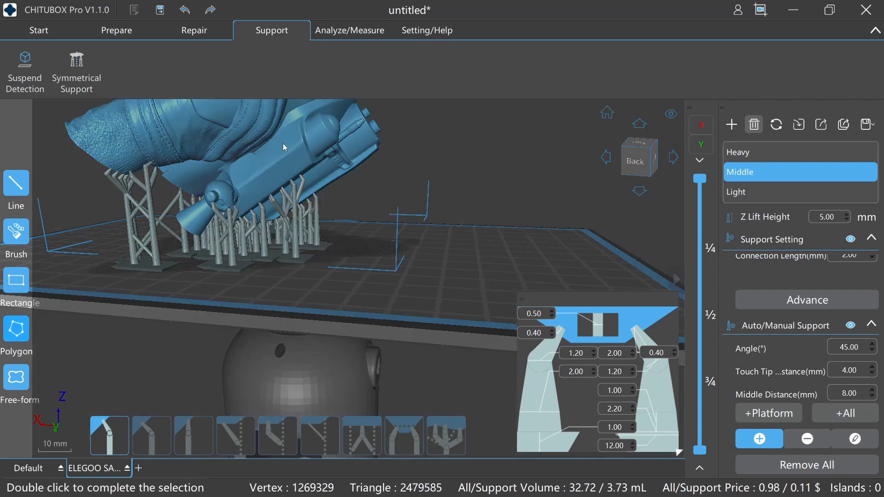
click(249, 178)
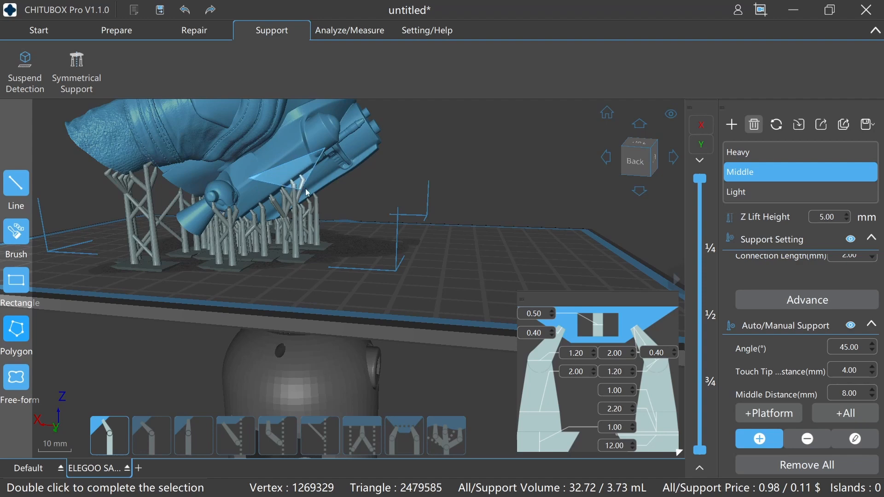
click(353, 170)
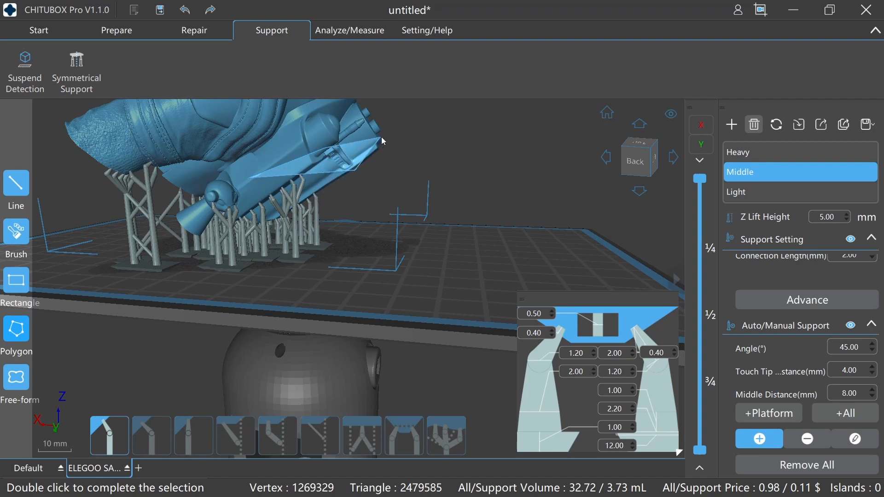
click(381, 140)
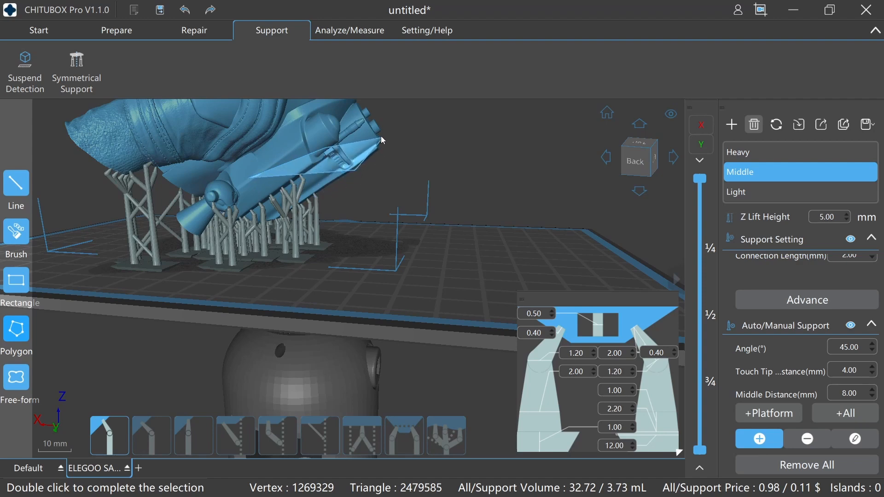
double_click(358, 112)
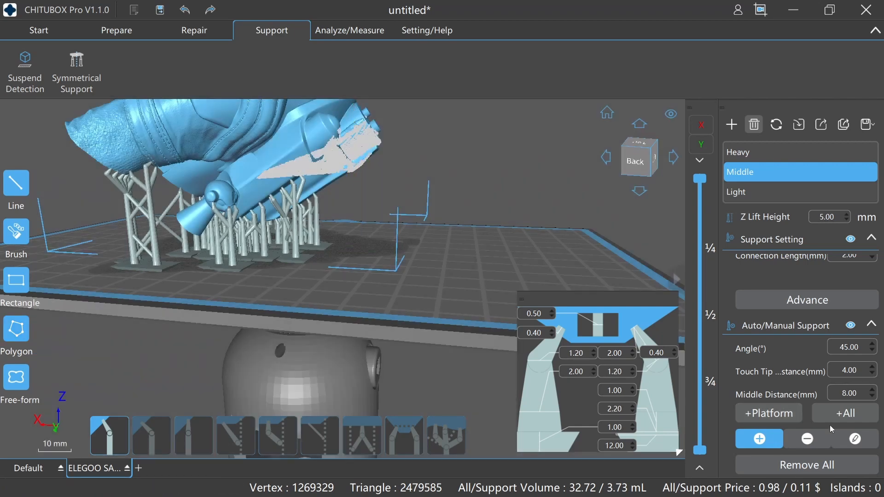
click(855, 421)
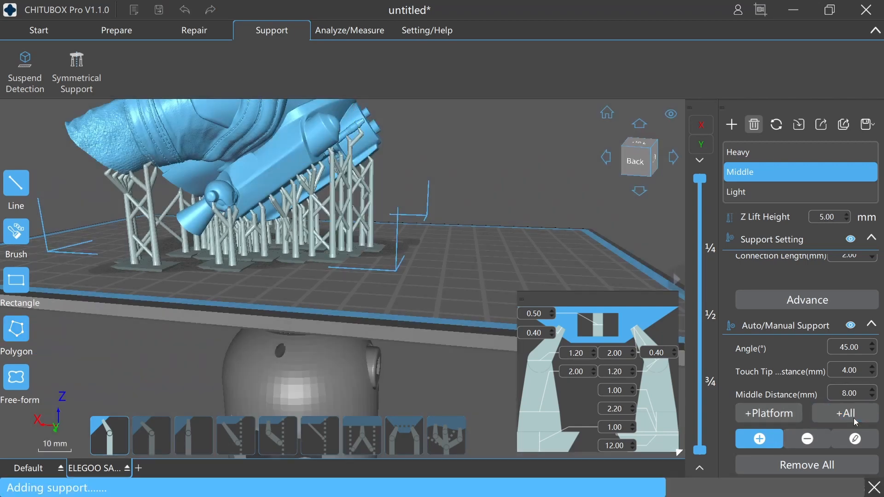
Step: Select an area across the sleeve, torso edge and jetpack with the free-form selection and auto-generate supports on it
click(33, 379)
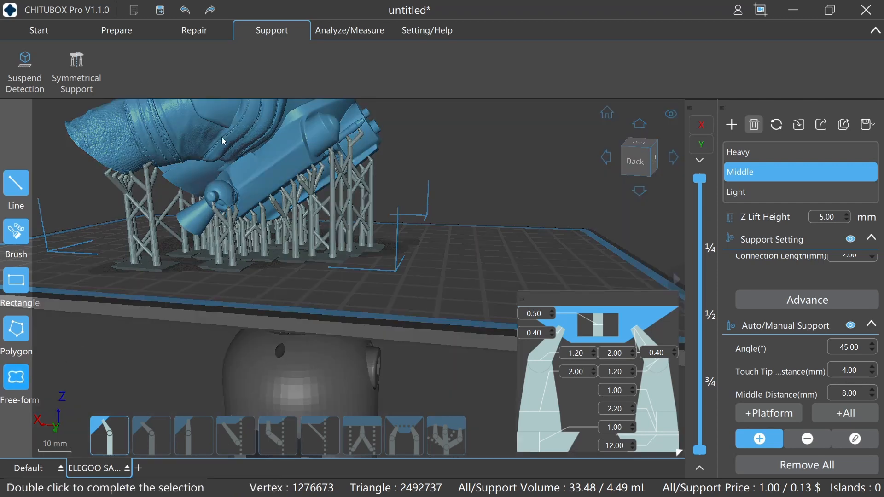
mouse_move(139, 141)
mouse_down()
mouse_move(253, 152)
mouse_move(281, 193)
mouse_move(196, 227)
mouse_move(214, 173)
mouse_move(332, 138)
mouse_move(401, 133)
mouse_move(433, 231)
mouse_move(342, 115)
mouse_up()
double_click(341, 113)
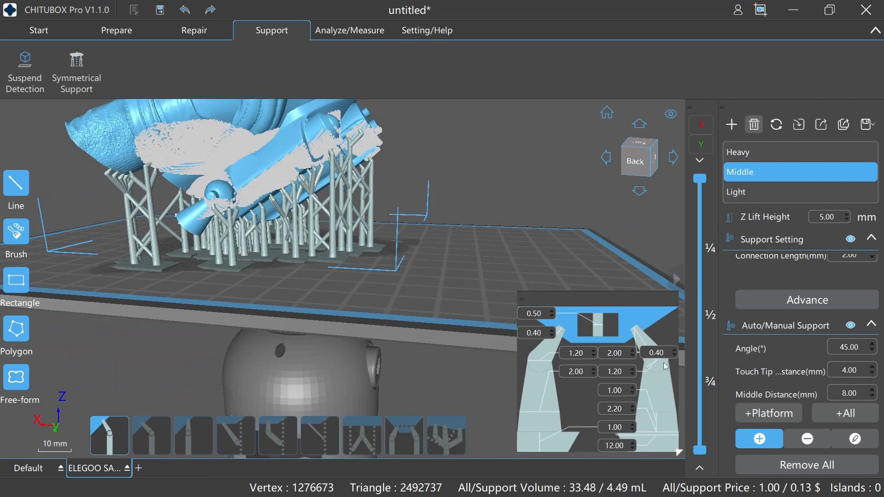
click(843, 416)
right_drag(502, 239, 540, 254)
right_drag(447, 244, 336, 258)
right_drag(467, 206, 456, 221)
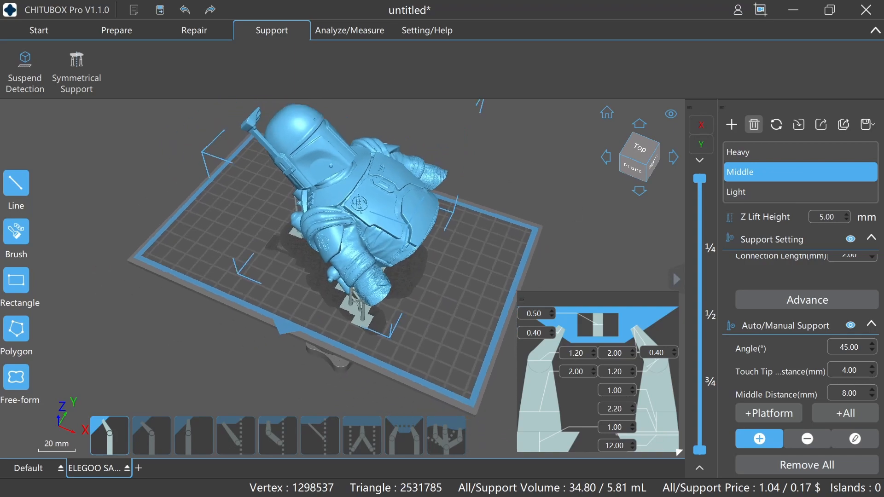
Step: Measure the two-point distance between the bust's near shoulder and its upper chest
click(350, 30)
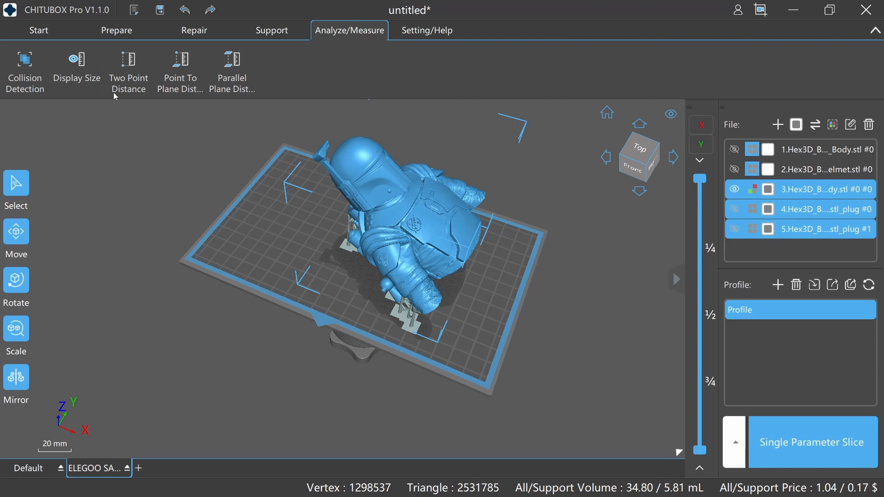
click(138, 80)
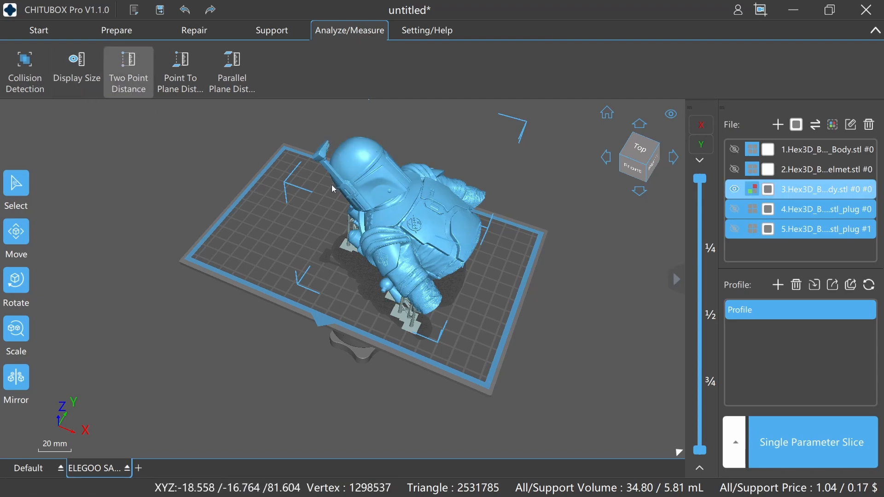
click(386, 233)
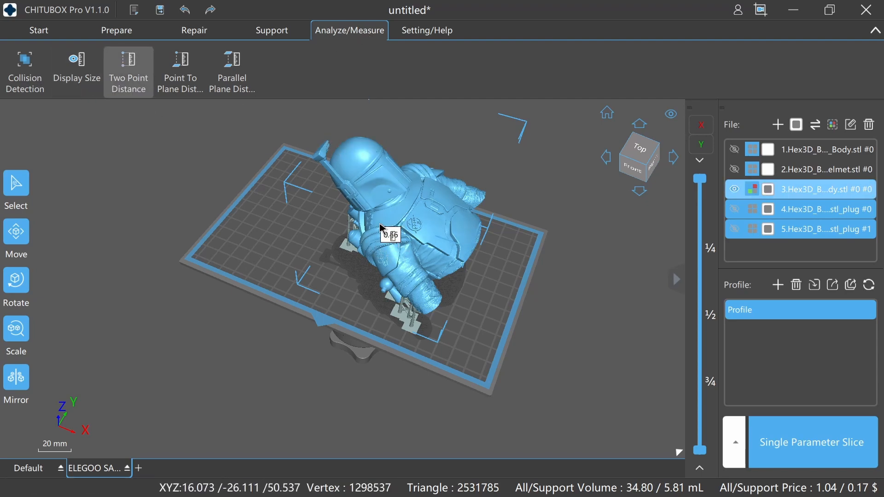
click(407, 190)
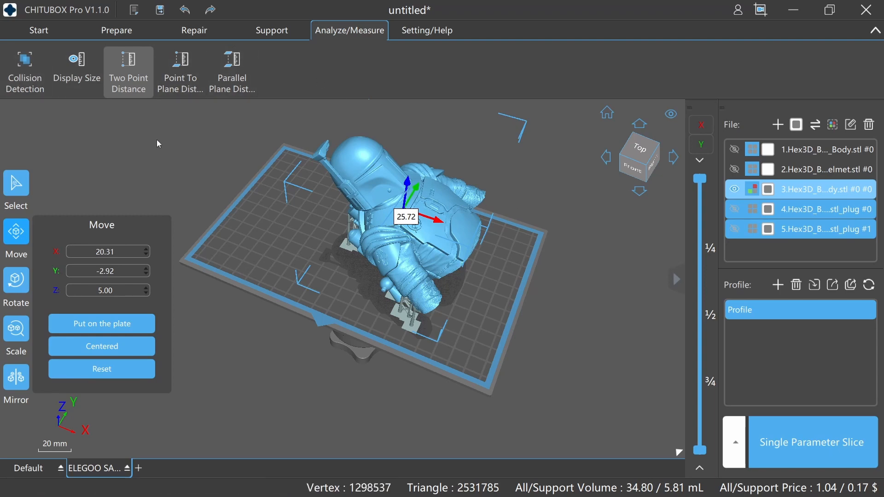
Step: Return to the model preparation tools and remove the supported bust models from the plate
click(115, 35)
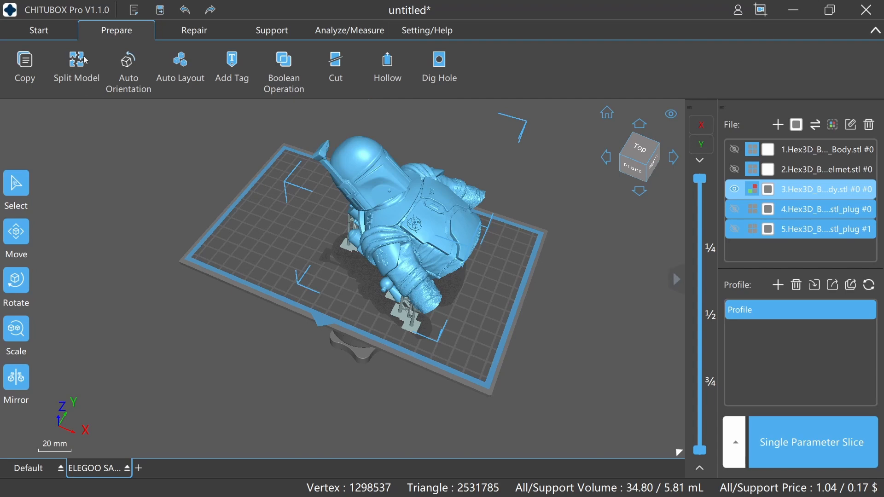
click(16, 189)
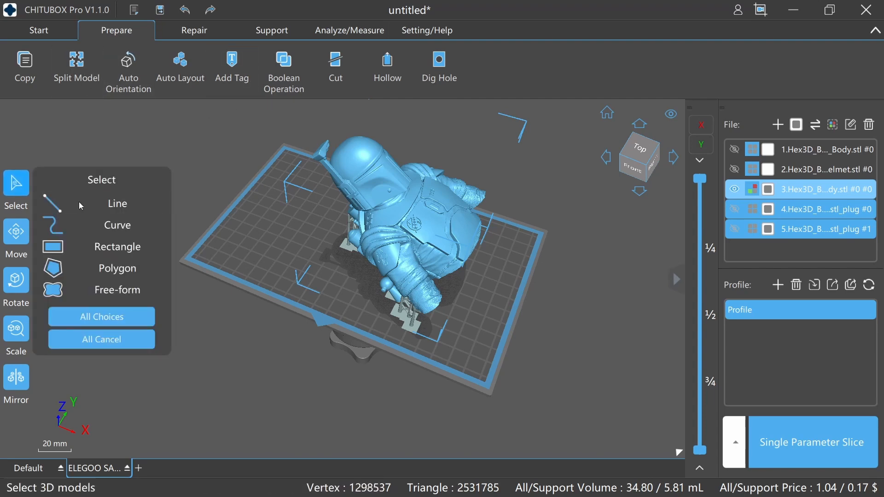
key(Delete)
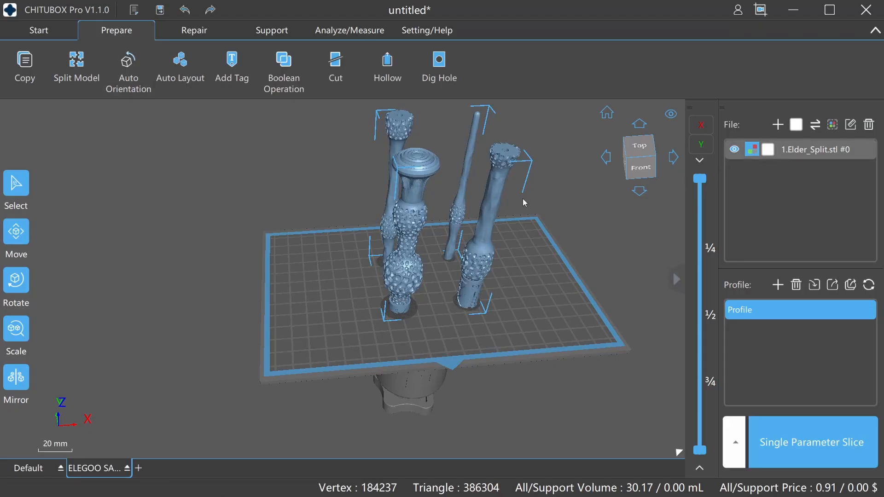
Step: Split the Elder_Split.stl model into its separate parts
scroll(526, 193, up, 2)
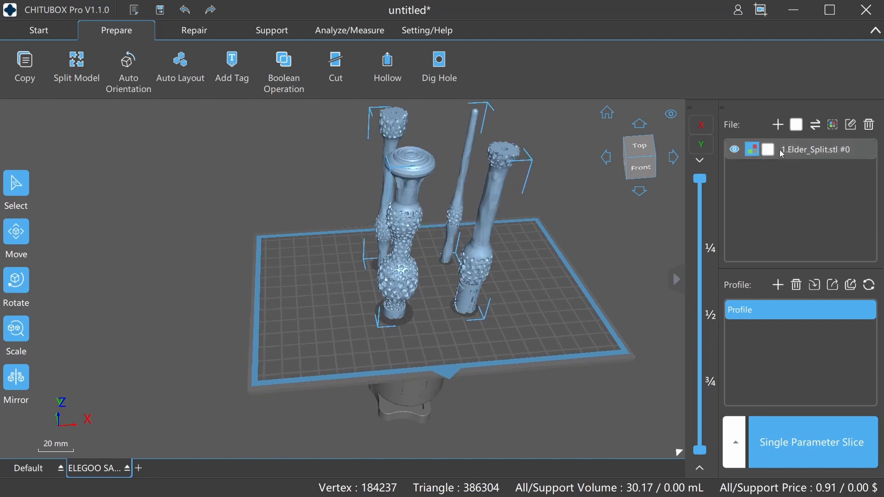
click(816, 150)
click(76, 69)
click(443, 259)
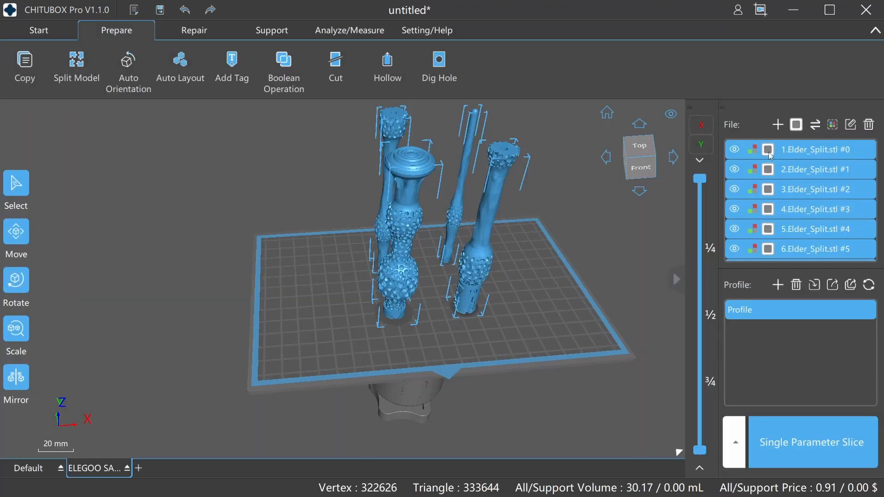
Step: Deselect parts #0 to #5 and move the remaining selected parts along negative X to about X -55.91, Y 18.20
click(769, 151)
click(768, 170)
click(769, 190)
click(768, 210)
click(769, 230)
click(769, 249)
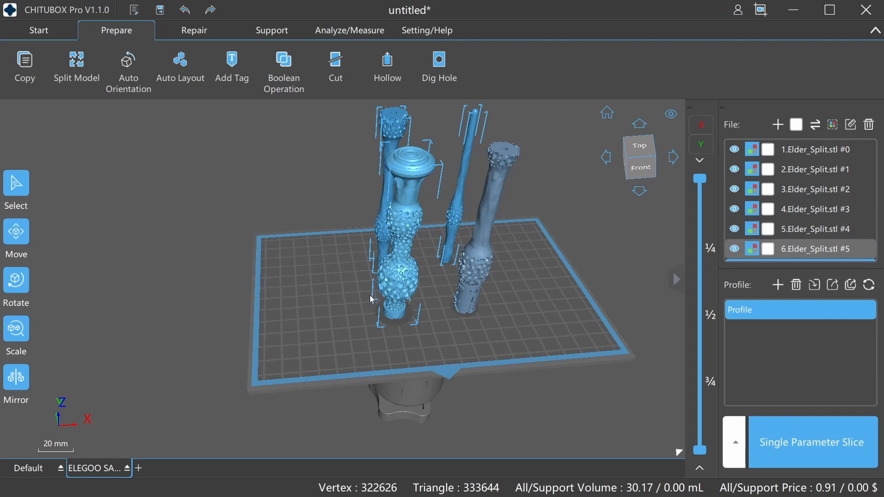
drag(359, 305, 277, 311)
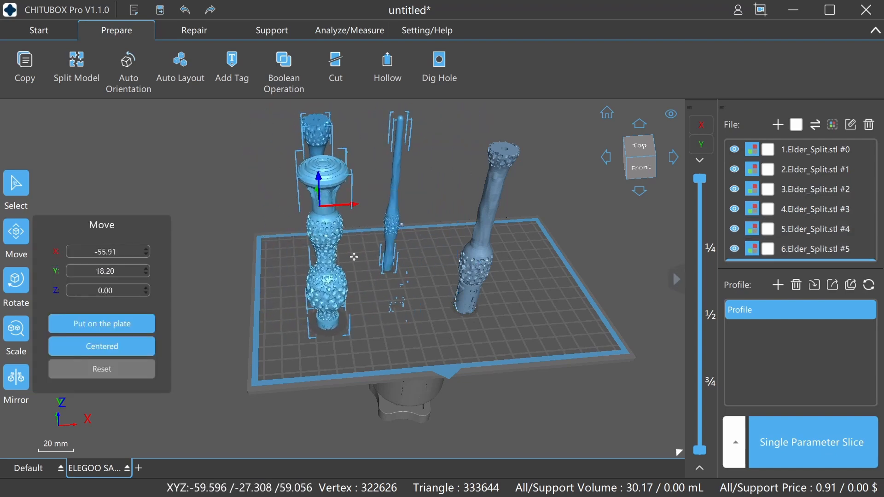
Step: Deselect Elder_Split.stl parts #6 to #11 in the file list, keeping the following parts selected
scroll(848, 212, down, 2)
scroll(848, 212, down, 1)
click(770, 152)
click(770, 169)
click(770, 189)
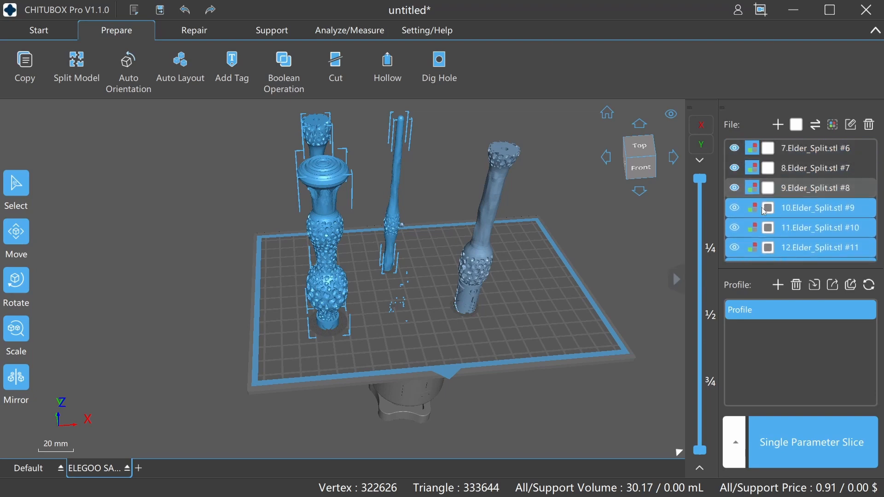
click(769, 209)
click(771, 228)
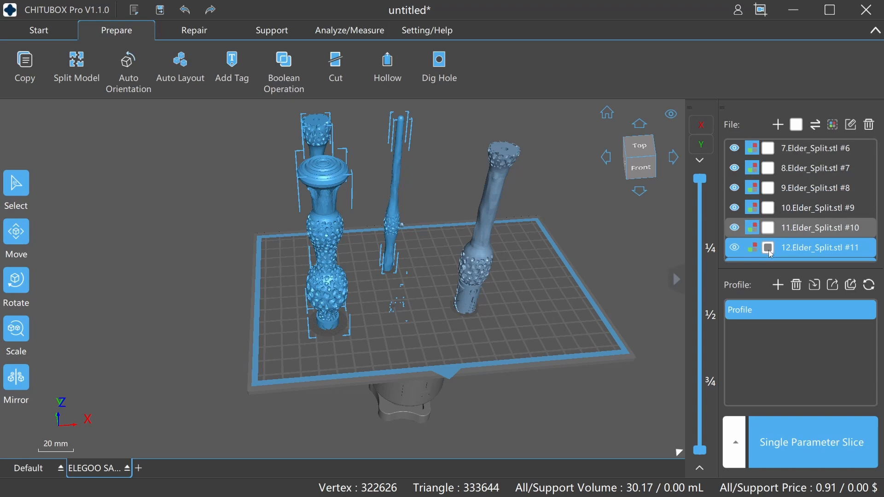
click(770, 249)
scroll(801, 207, down, 5)
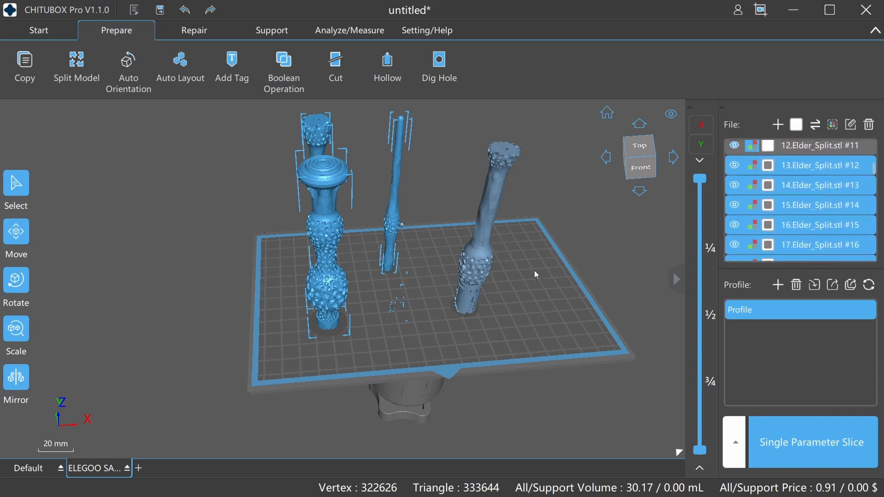
Step: Examine the tiny loose fragments lying between the large wand parts on the plate up close
scroll(395, 312, up, 10)
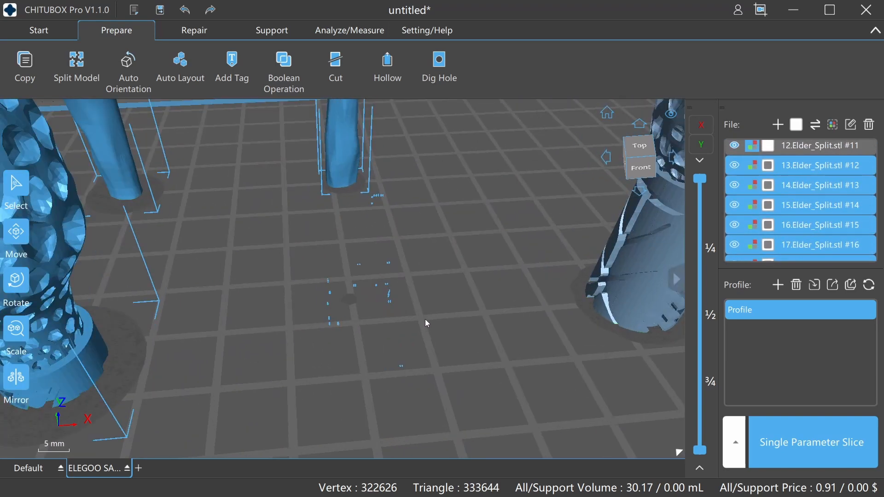
scroll(238, 247, down, 4)
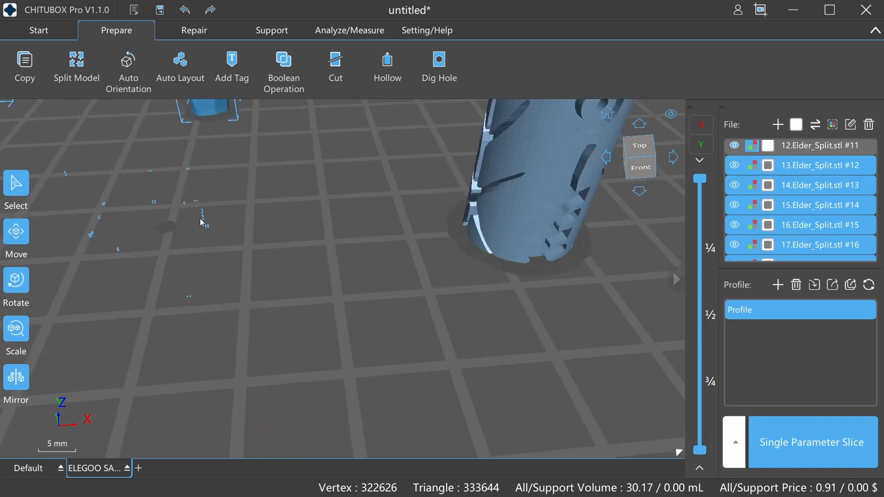
scroll(209, 227, down, 1)
middle_drag(251, 230, 342, 245)
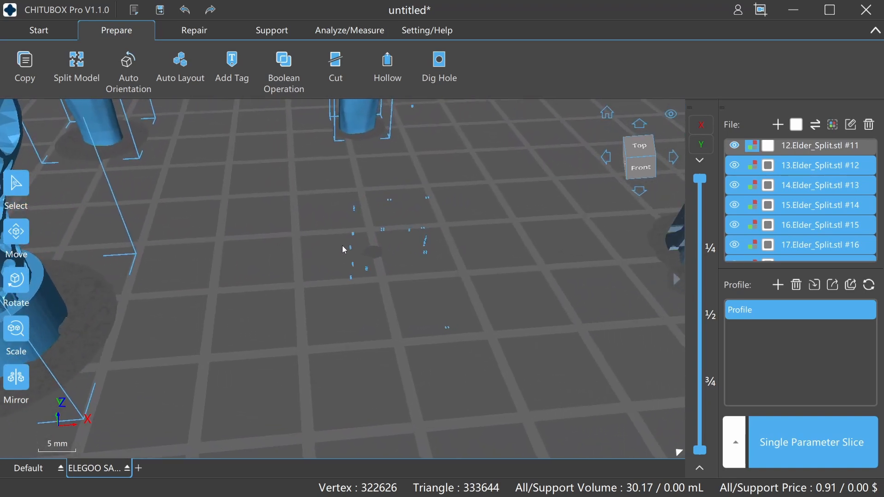
scroll(406, 250, up, 5)
scroll(405, 252, down, 3)
scroll(412, 253, up, 2)
scroll(441, 253, up, 2)
scroll(444, 256, down, 3)
scroll(446, 368, up, 3)
scroll(449, 368, down, 2)
scroll(431, 355, up, 3)
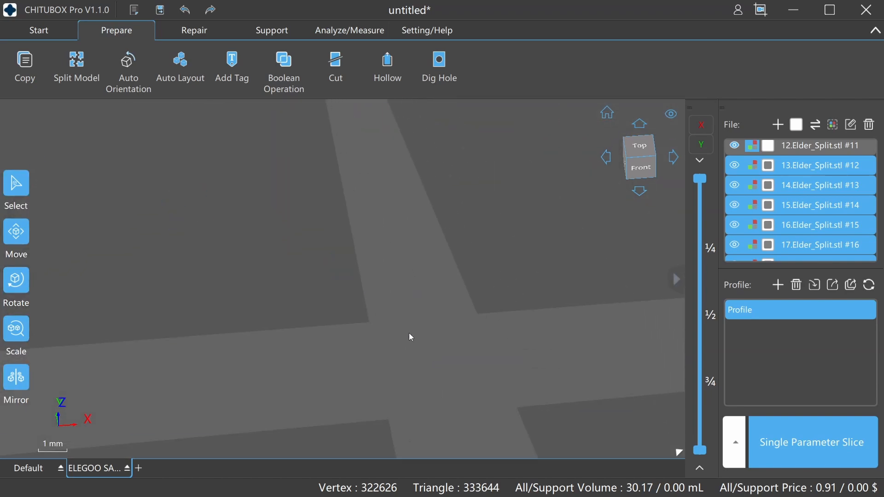
scroll(396, 329, down, 5)
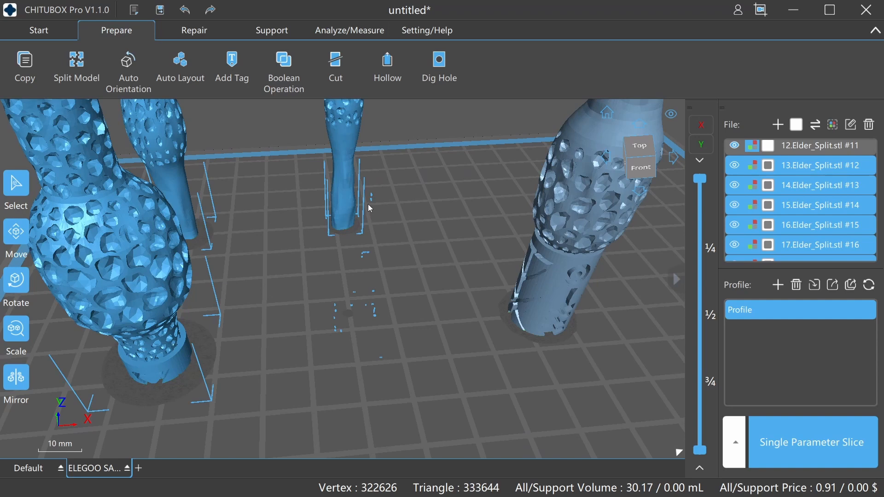
Step: Move the selected parts to about X -8.78, Y 19.89 and clear the selection of all parts
drag(347, 206, 417, 191)
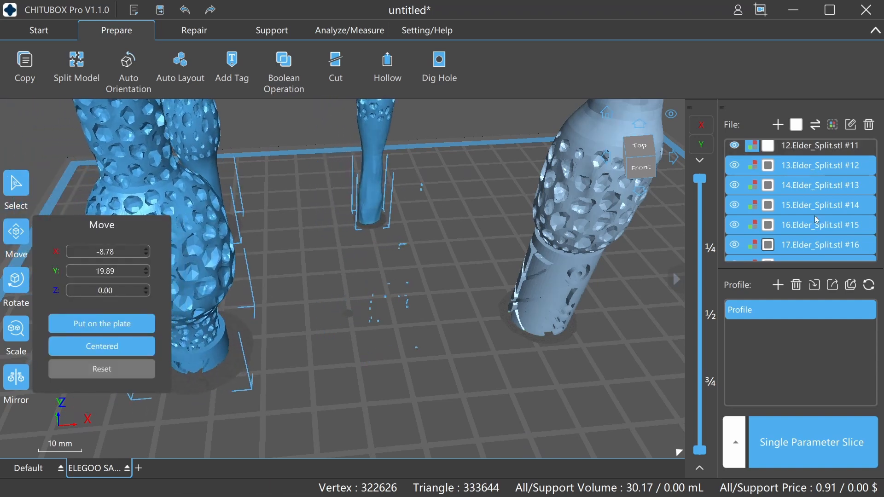
ctrl+click(817, 183)
ctrl+click(817, 183)
key(ctrl+a)
key(ctrl+a)
key(ctrl+a)
key(ctrl+a)
Step: Move the four large wand parts one by one toward the positive X side of the plate
scroll(367, 255, down, 3)
drag(467, 233, 529, 222)
drag(367, 173, 545, 179)
drag(271, 259, 571, 271)
drag(273, 187, 558, 152)
Step: Pull a small loose fragment away from the wand parts to about X -11.72, Y -73.63 near the plate's front
drag(357, 153, 371, 286)
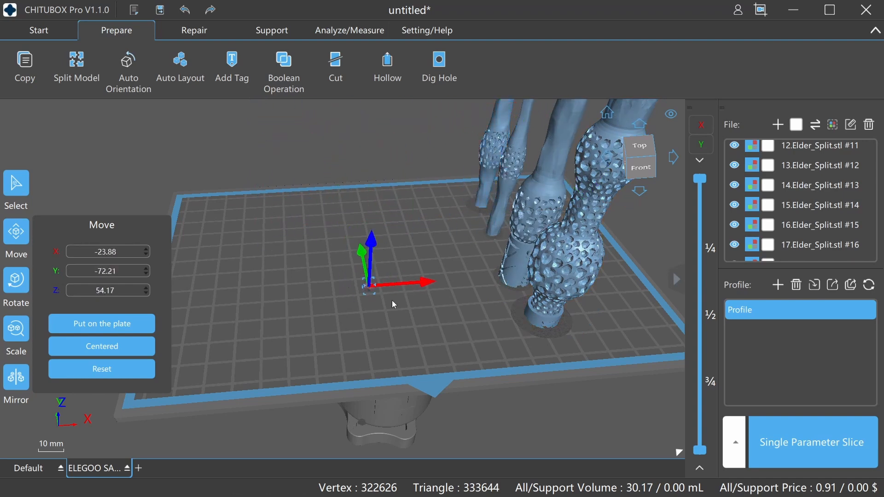
scroll(383, 296, up, 4)
scroll(303, 278, down, 2)
click(275, 276)
drag(244, 253, 427, 256)
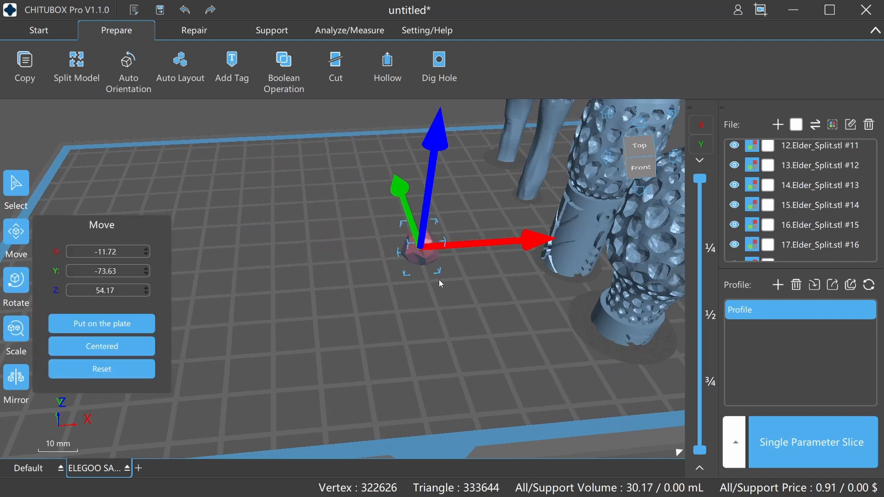
Step: Look through the list of split parts and select 3.Elder_Split.stl #2
click(439, 281)
scroll(490, 276, down, 1)
scroll(493, 280, down, 2)
scroll(802, 206, down, 5)
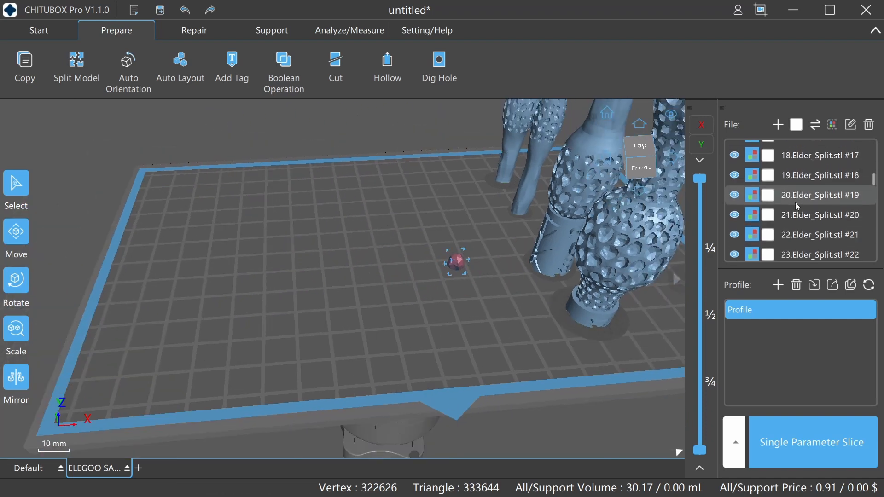
scroll(801, 207, up, 9)
click(803, 201)
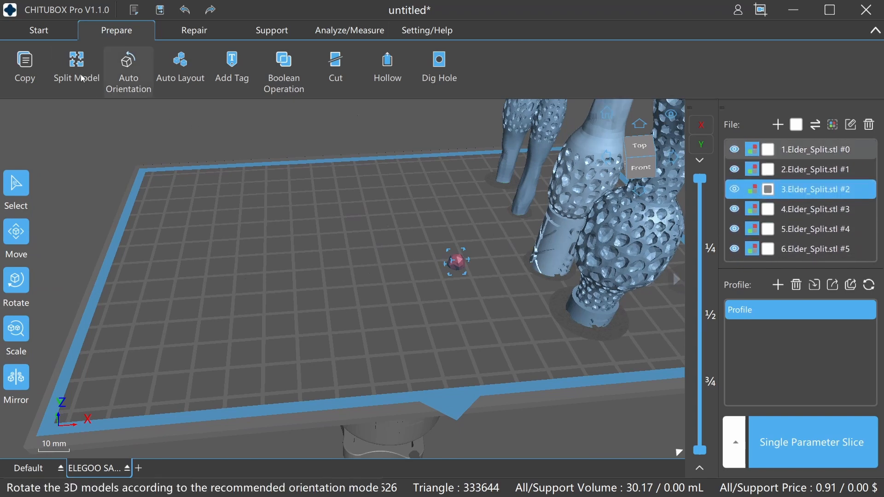
scroll(610, 232, down, 4)
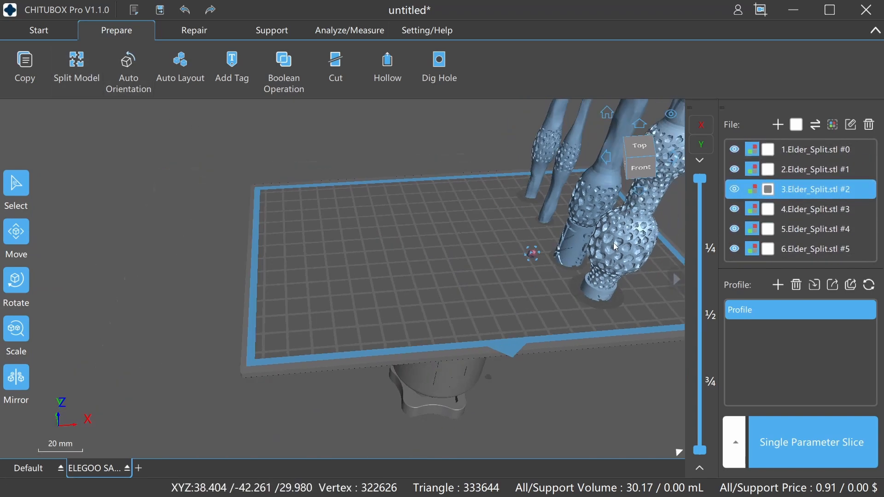
Step: Spread the large wand parts apart across the plate toward negative X, with the outermost at about X -61.64, Y 21.65
drag(607, 246, 400, 202)
drag(600, 223, 488, 195)
drag(544, 217, 384, 219)
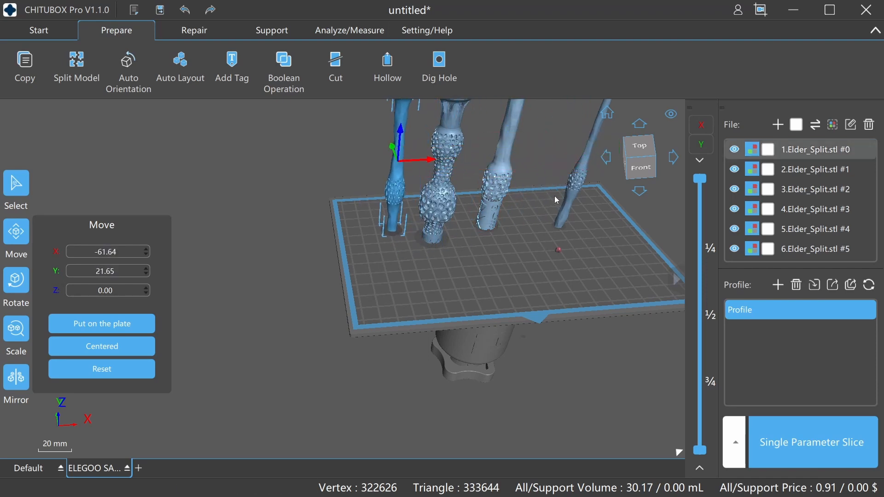
drag(557, 195, 346, 199)
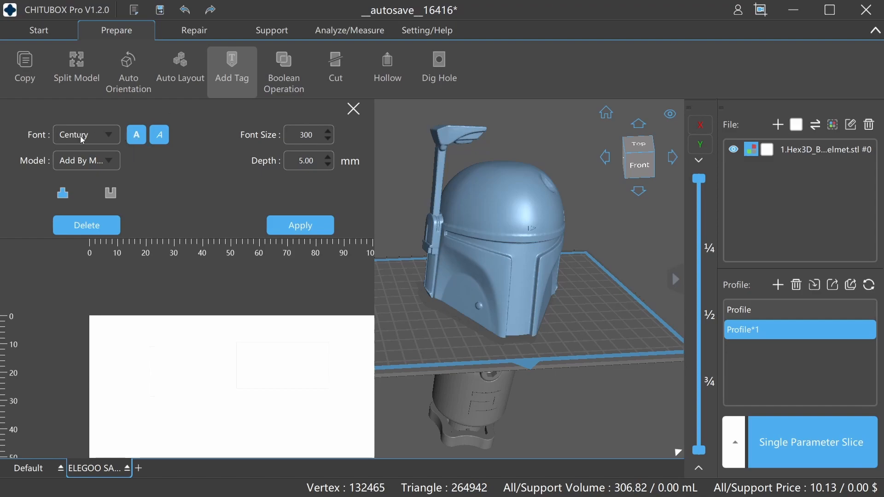
Step: Configure the helmet's tag as Add By Model in the raised style and enter the text TOC
click(90, 160)
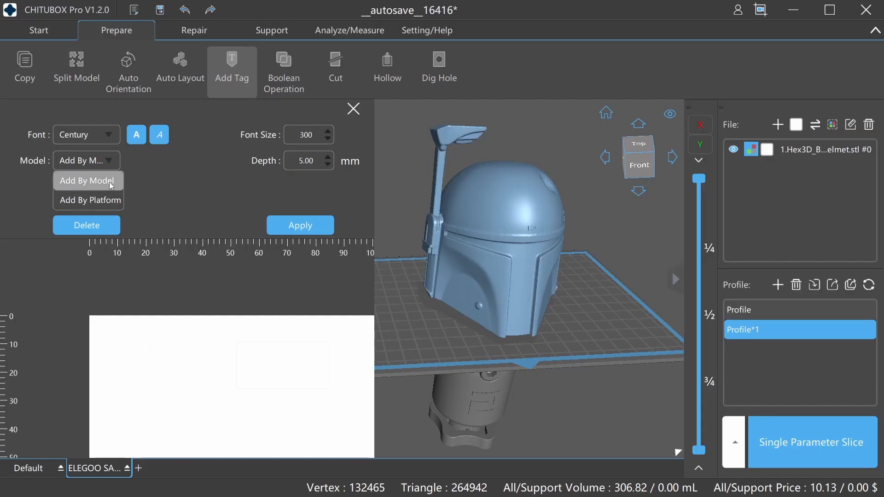
click(111, 186)
click(63, 193)
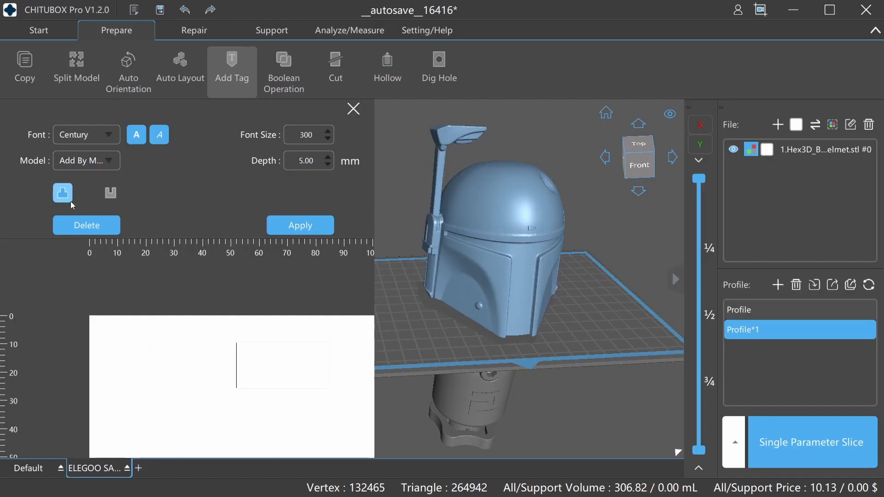
click(75, 225)
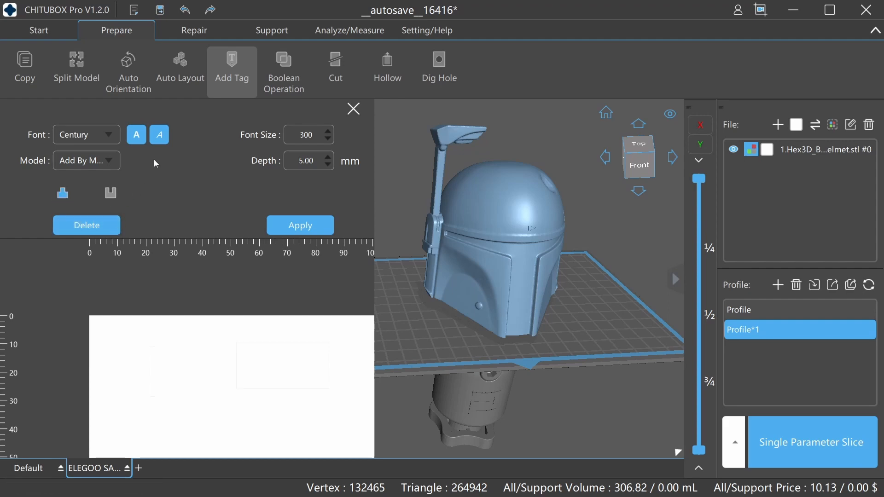
click(236, 380)
text(TOC)
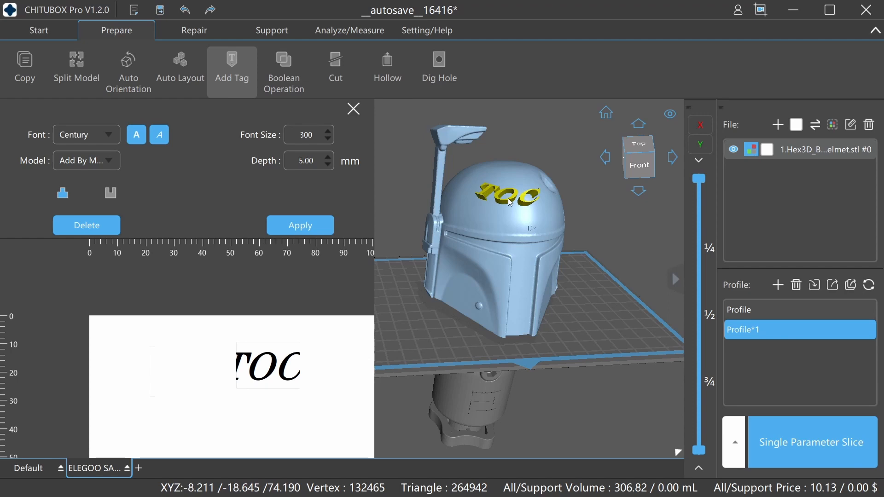
Step: Place a raised TOC tag on the front of the helmet's dome and an engraved one directly below it
click(510, 198)
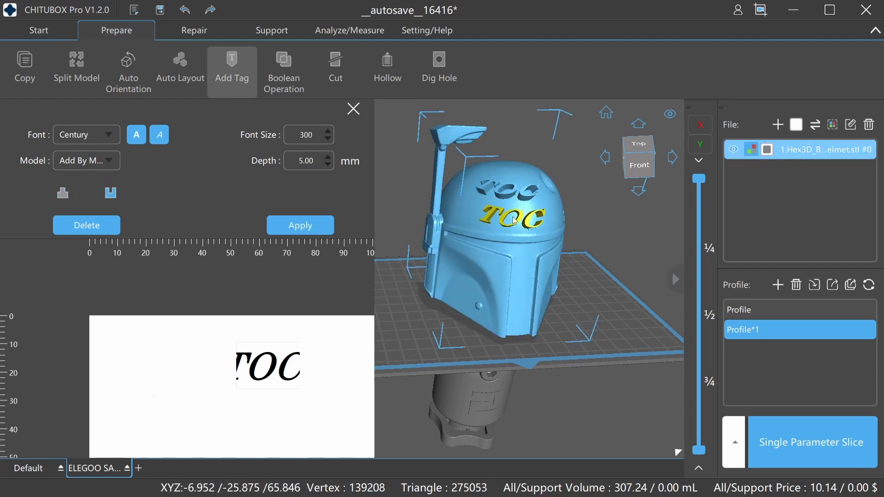
click(515, 219)
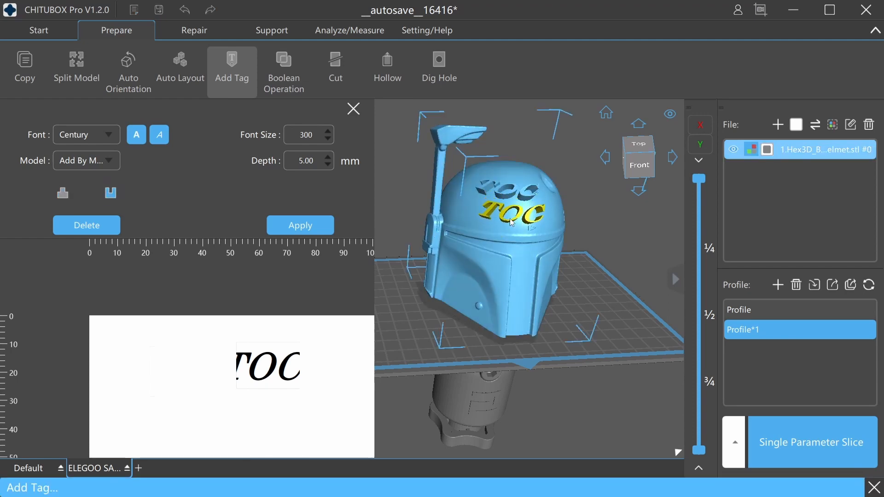
scroll(498, 184, up, 3)
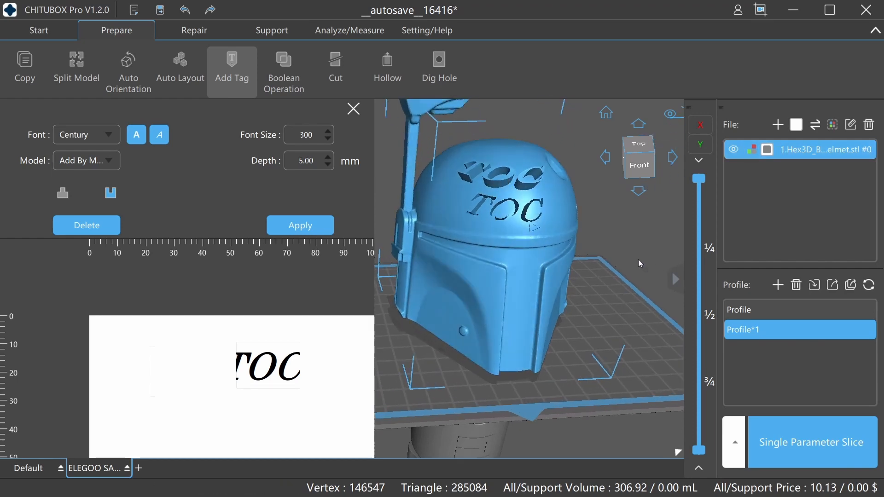
scroll(560, 256, down, 3)
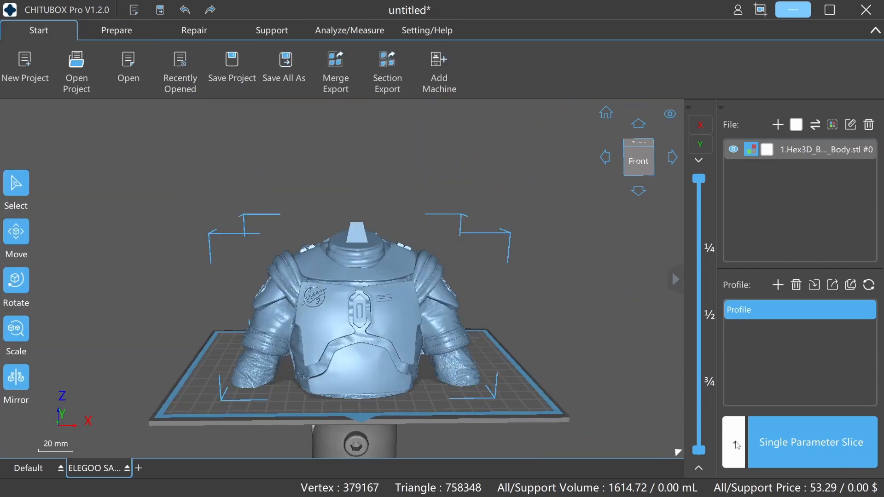
Step: Switch the slicing mode from single-parameter to Multi-parameter Slice for the bust body
click(735, 443)
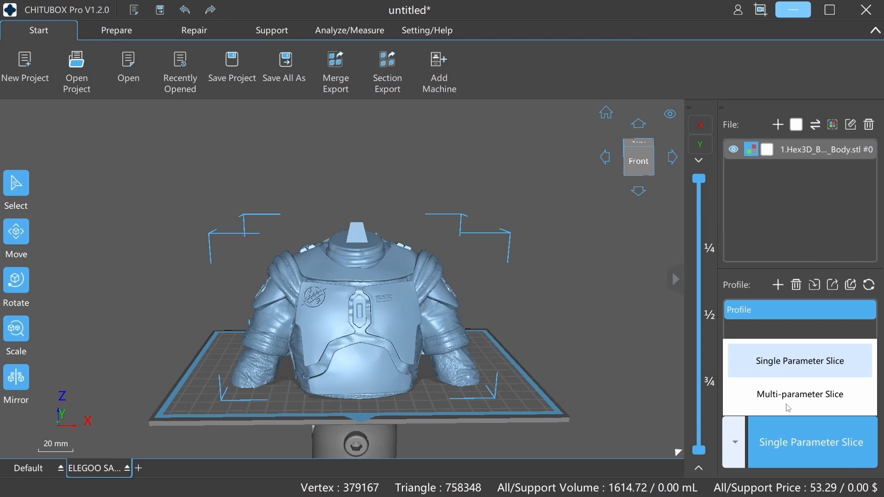
click(445, 258)
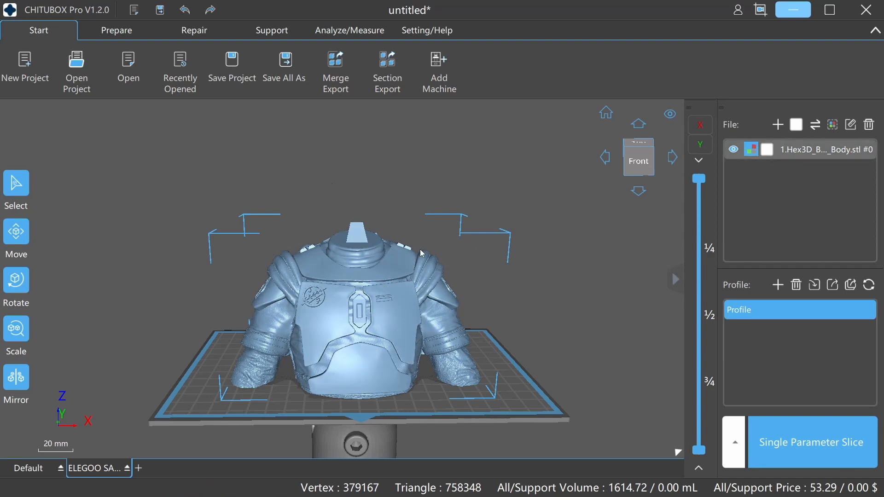
click(735, 442)
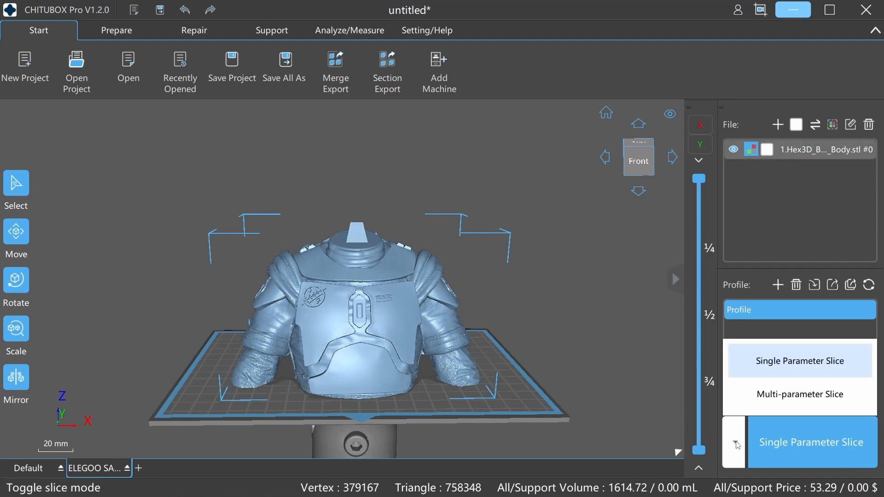
click(843, 399)
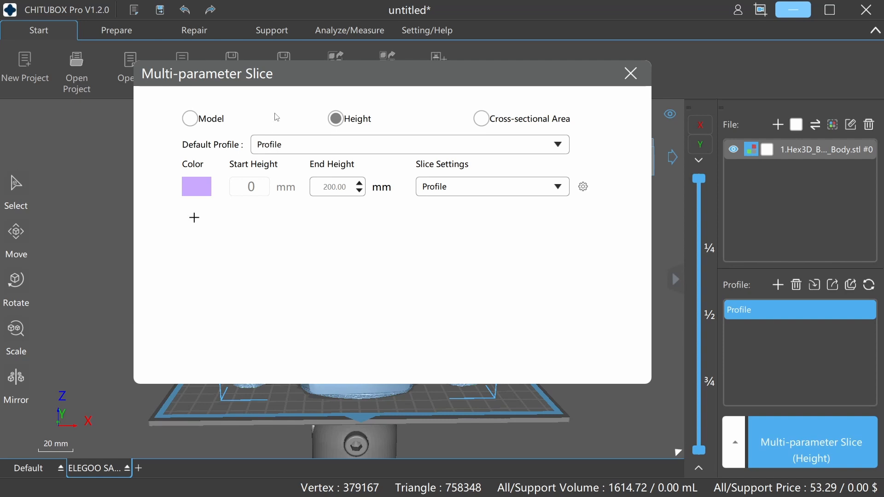
Step: Compare the Model, Height and Cross-sectional Area slicing criteria and choose Model for the multi-parameter slice
click(195, 121)
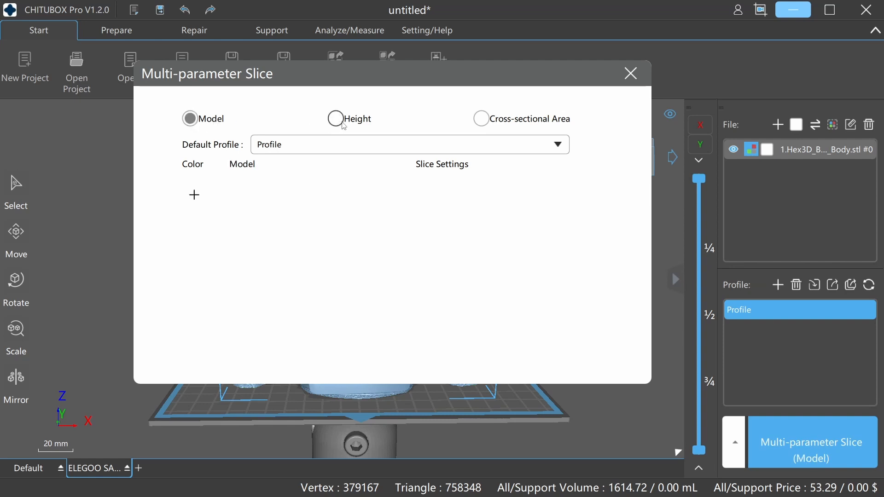
click(343, 125)
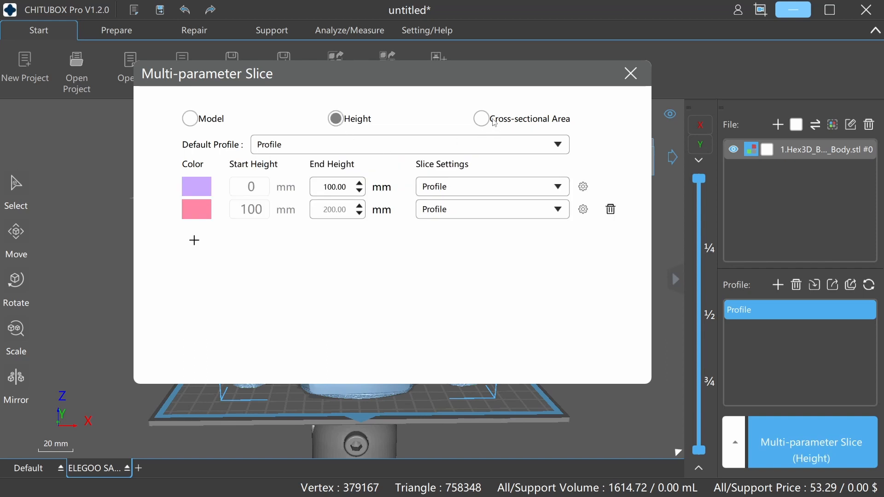
click(487, 122)
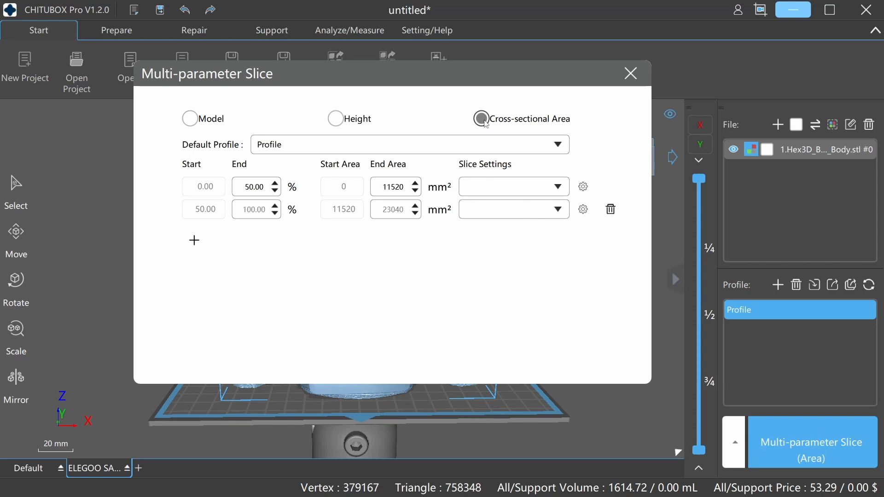
click(191, 120)
click(631, 74)
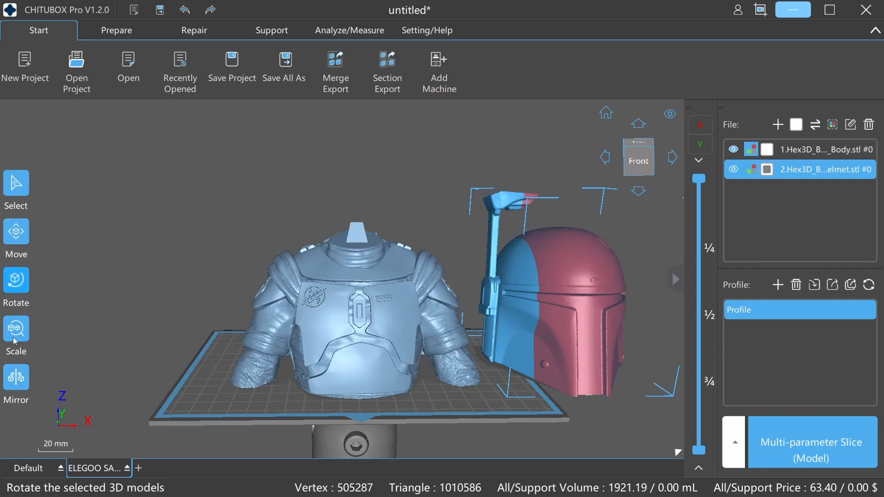
Step: Scale the helmet uniformly to 60 % and shift the body and helmet toward negative X, with the helmet at about X 77.89, Y 3.19
click(16, 329)
click(139, 359)
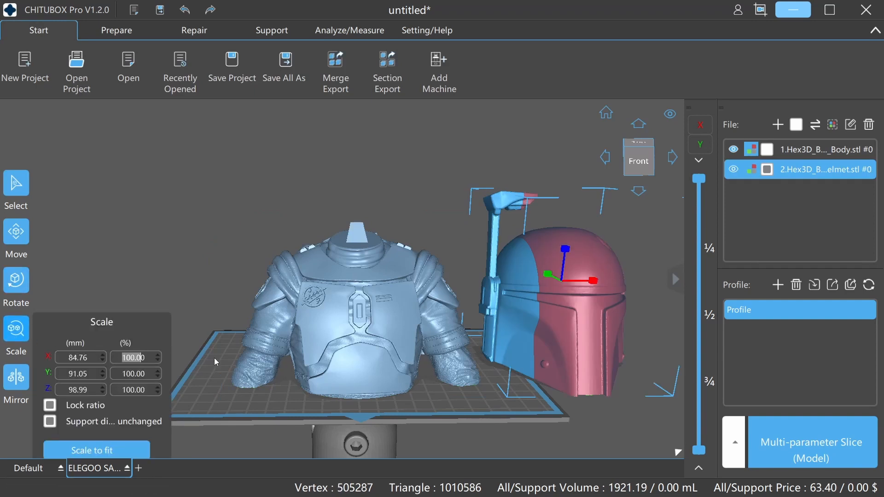
text(60)
key(Return)
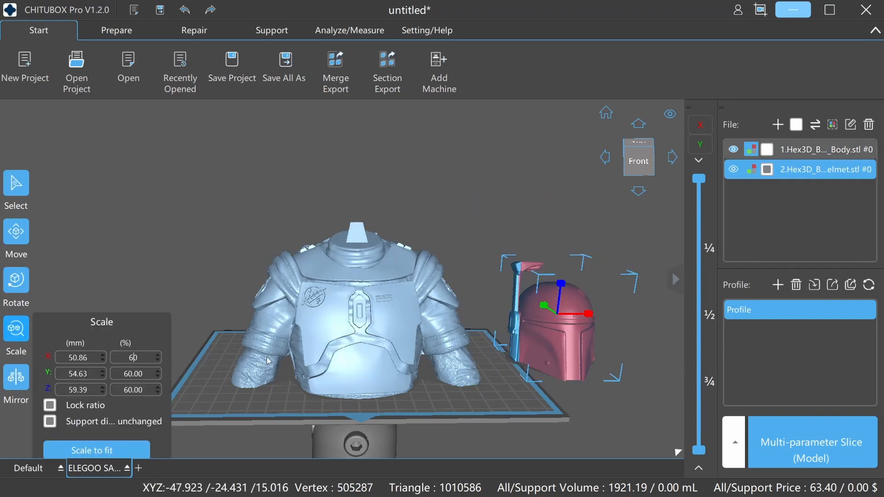
click(541, 198)
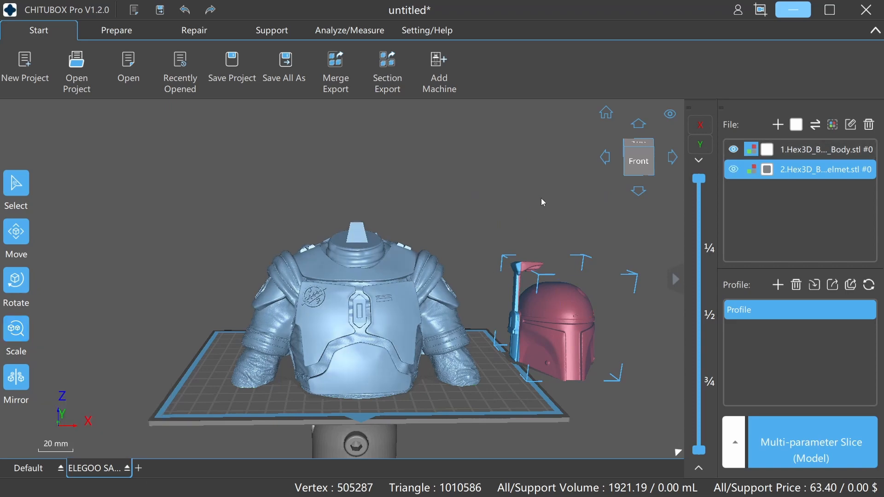
drag(388, 287, 341, 288)
drag(510, 310, 443, 308)
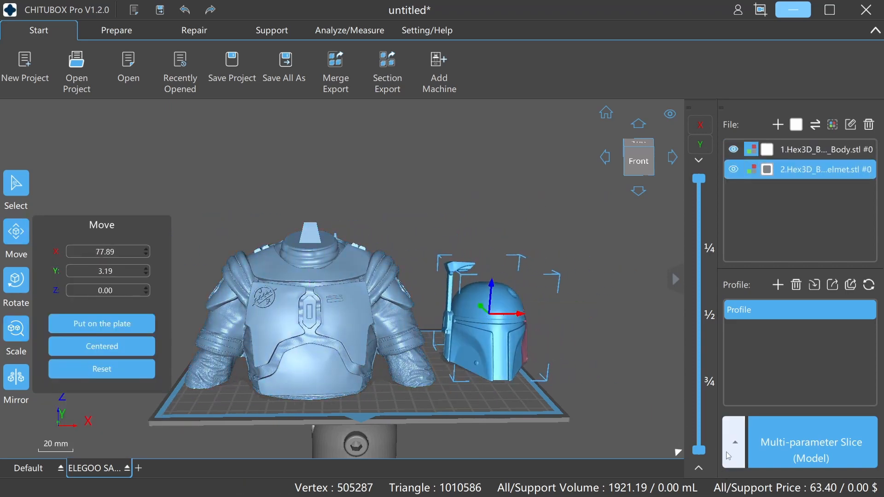
Step: Assign the slice settings Profile to Hex3D_BOBobafett_Bust_Body.stl #0 in the multi-parameter slice setup
click(812, 450)
click(393, 190)
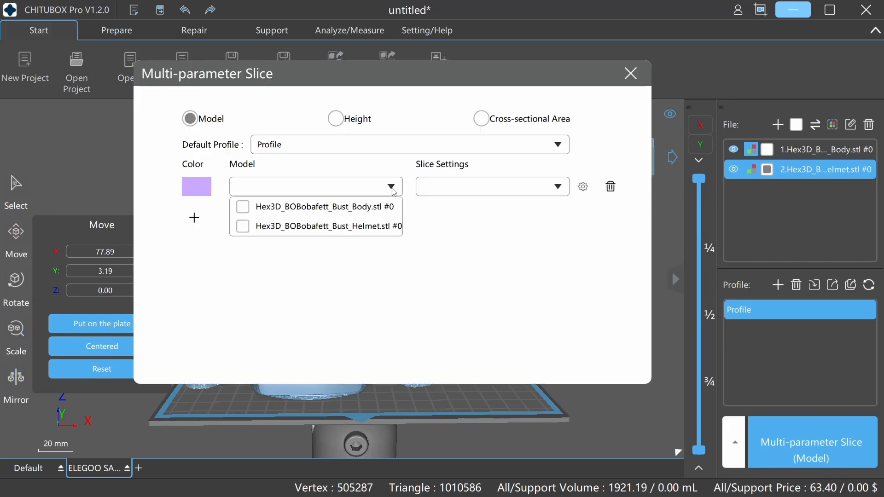
click(244, 207)
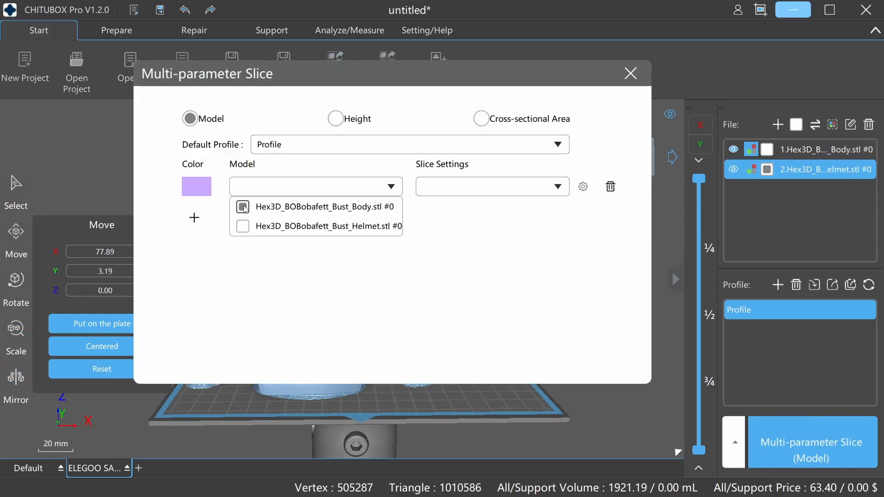
click(452, 218)
click(564, 192)
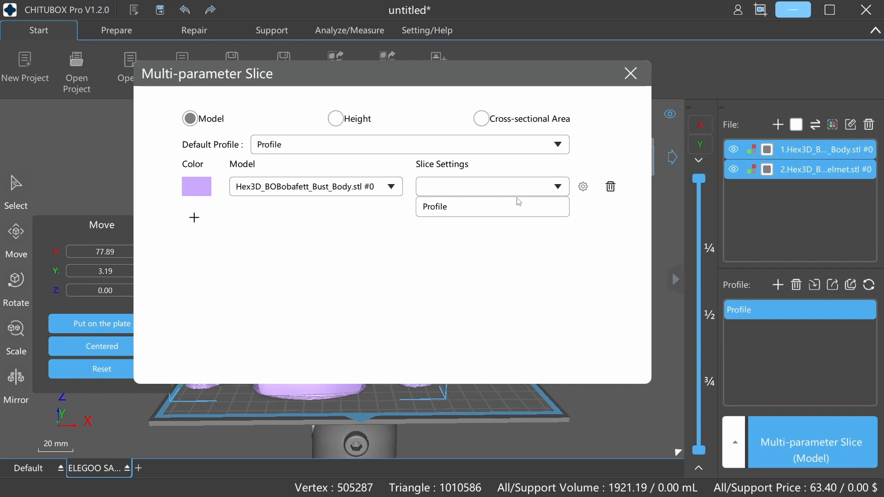
click(463, 206)
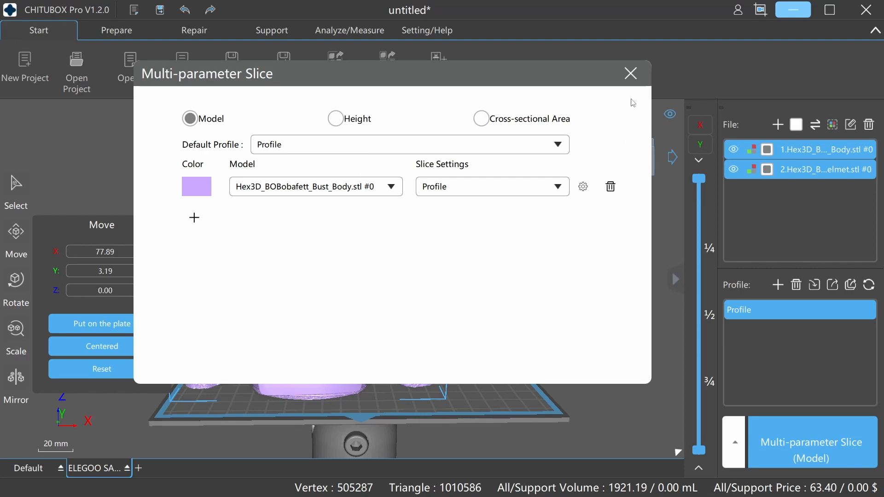
click(631, 74)
Step: Add a second slice profile and set its layer height to 0.6 mm in the print settings
click(779, 285)
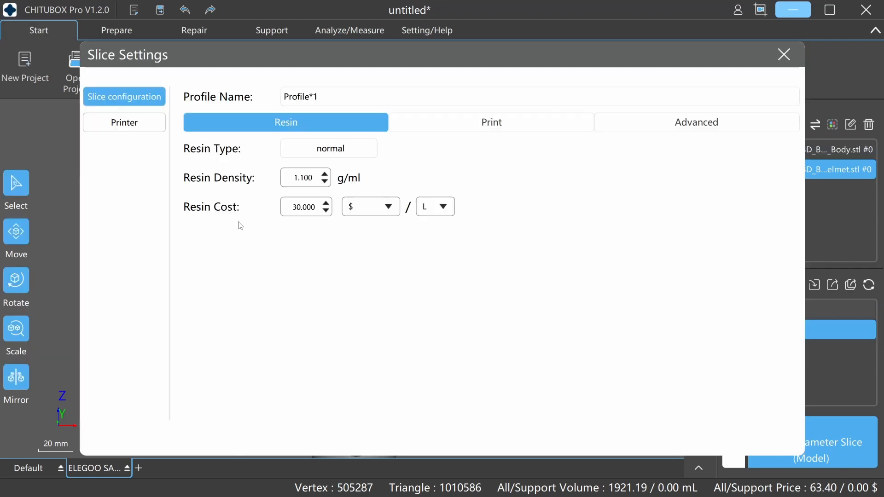
click(497, 123)
double_click(386, 150)
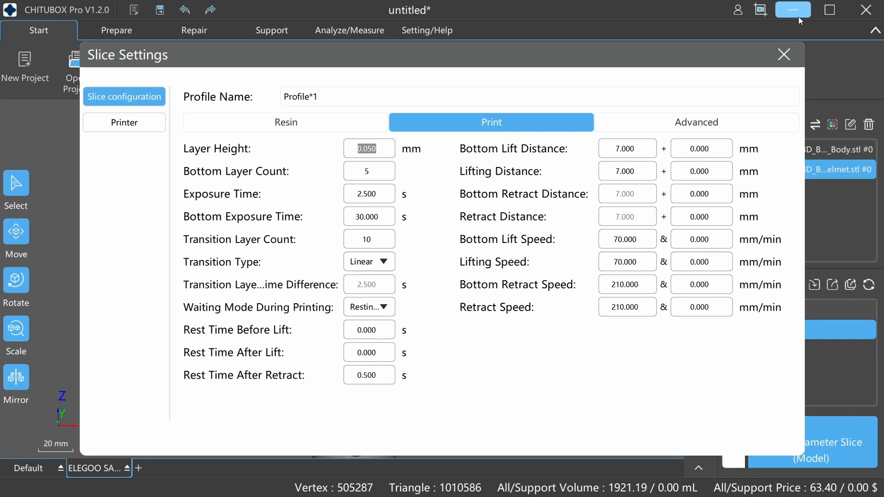
text(1)
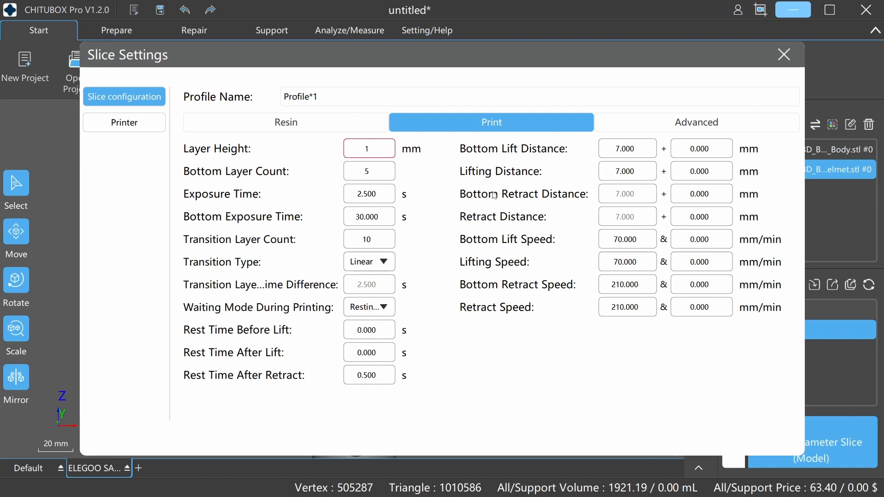
key(Return)
key(BackSpace)
text(0.6)
key(Return)
click(785, 55)
mouse_move(378, 175)
Step: Review the ELEGOO SATURN's resolution, build size and mirror settings, and close the slice settings
click(150, 124)
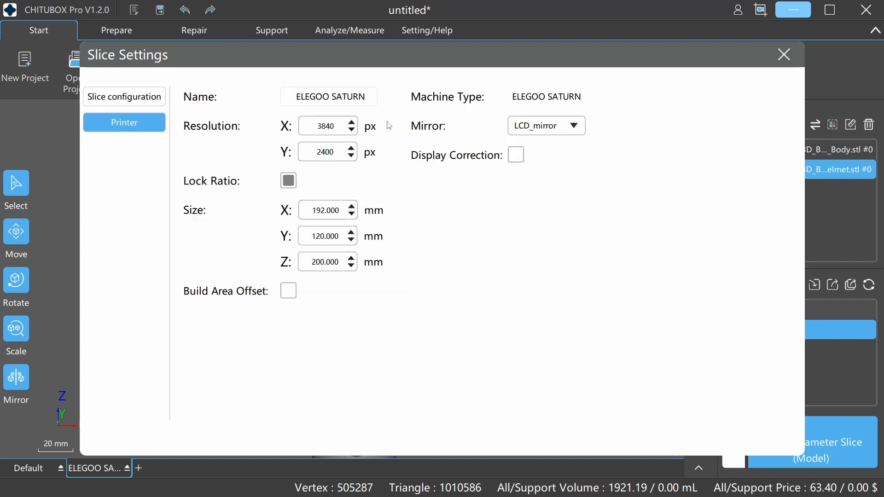
click(353, 123)
click(785, 55)
Step: Add a multi-parameter slice entry for Hex3D_BOBobafett_Bust_Helmet.stl #0 and assign it the slice settings Profile*1
click(726, 444)
click(753, 391)
key(ctrl+a)
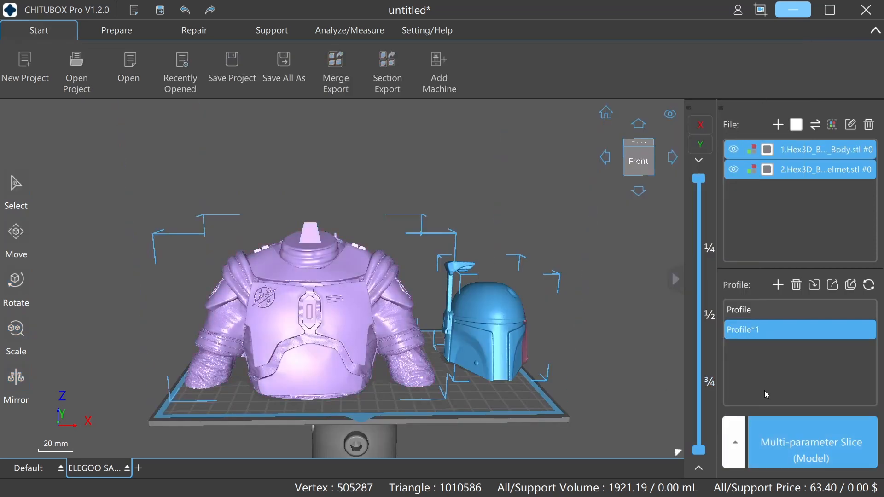
click(391, 212)
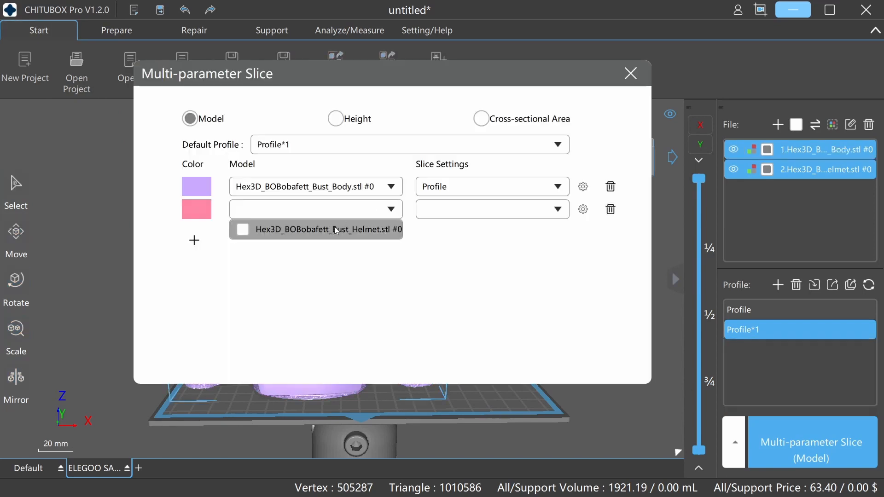
click(317, 231)
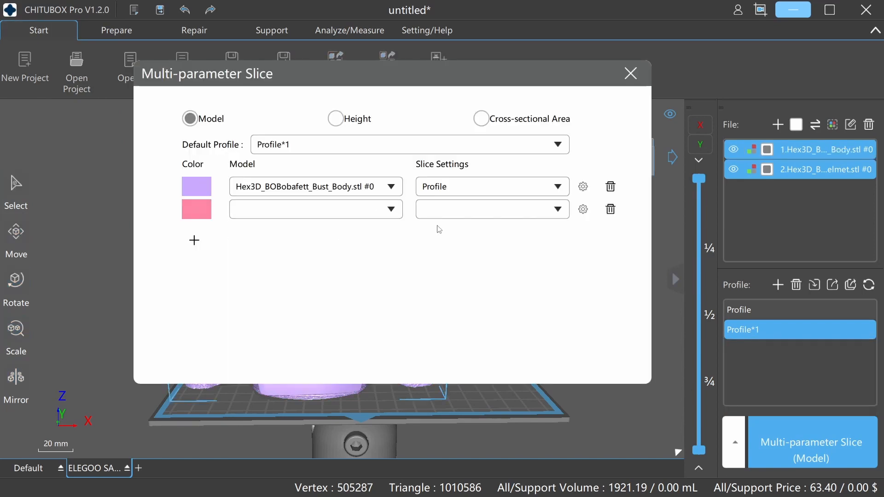
click(398, 213)
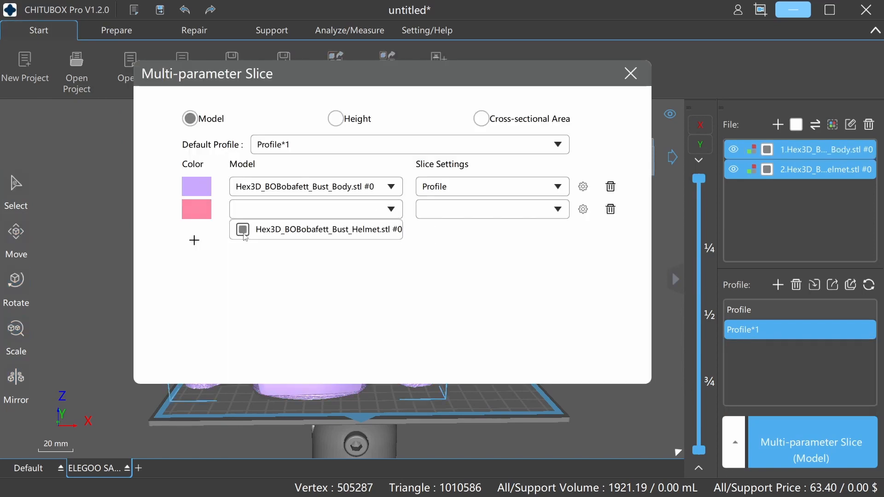
click(243, 231)
click(558, 211)
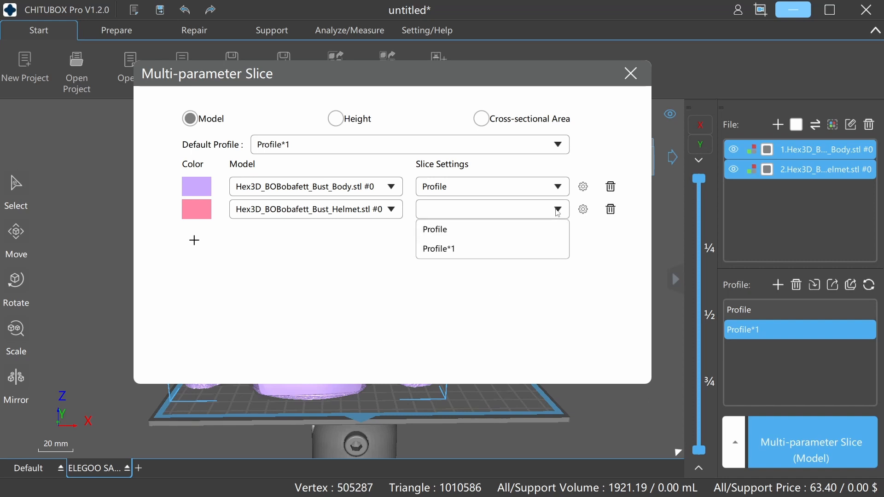
click(453, 251)
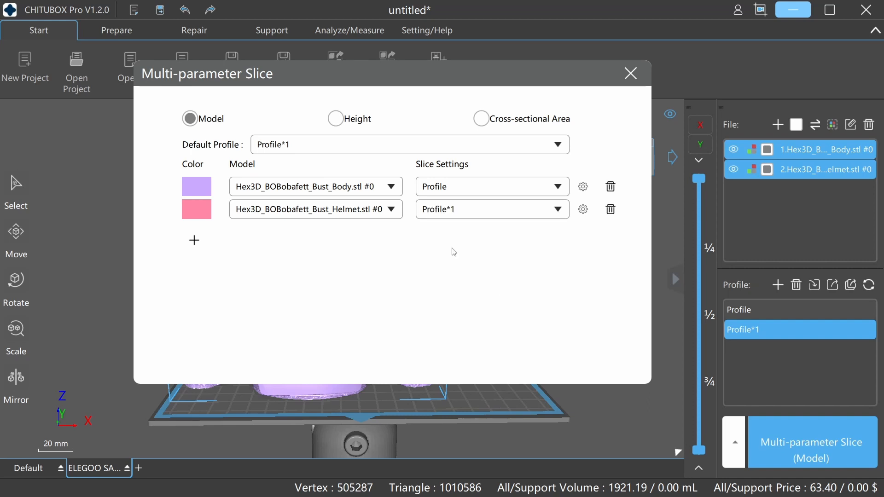
key(ctrl+a)
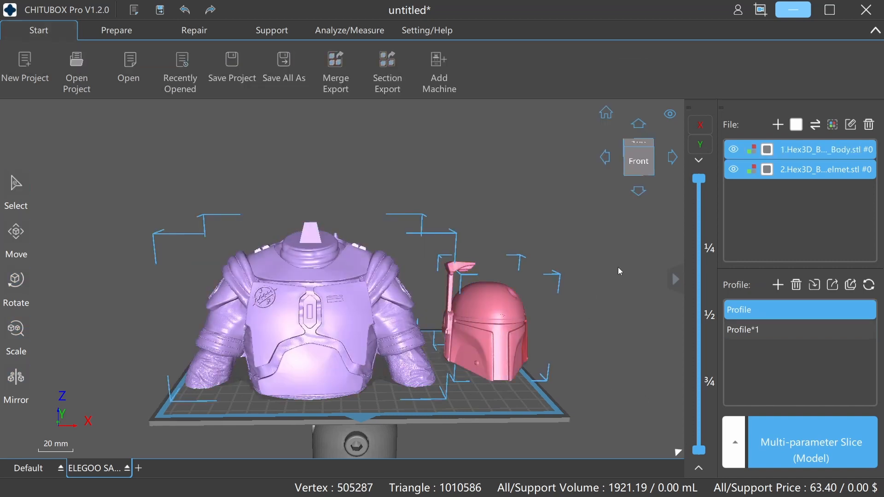